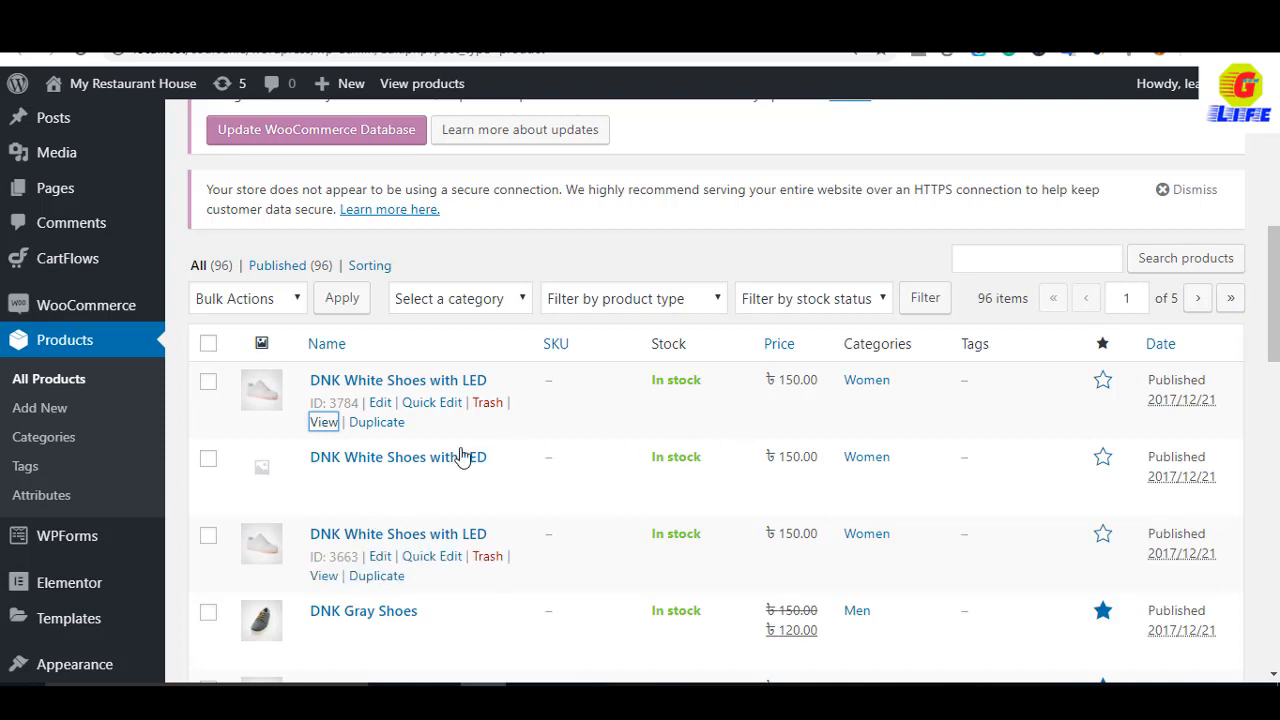
# Select all products on the current list page and choose Move to Trash as the bulk action without applying it
pyautogui.click(207, 347)
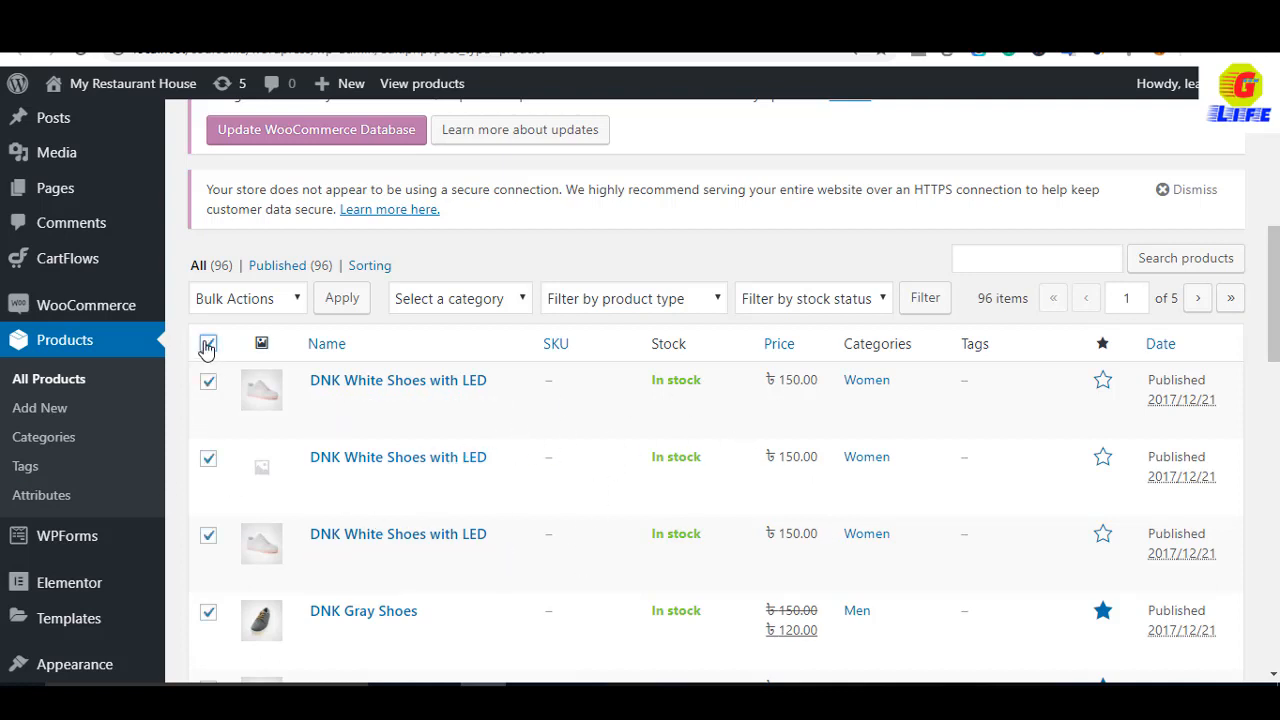
pyautogui.click(286, 300)
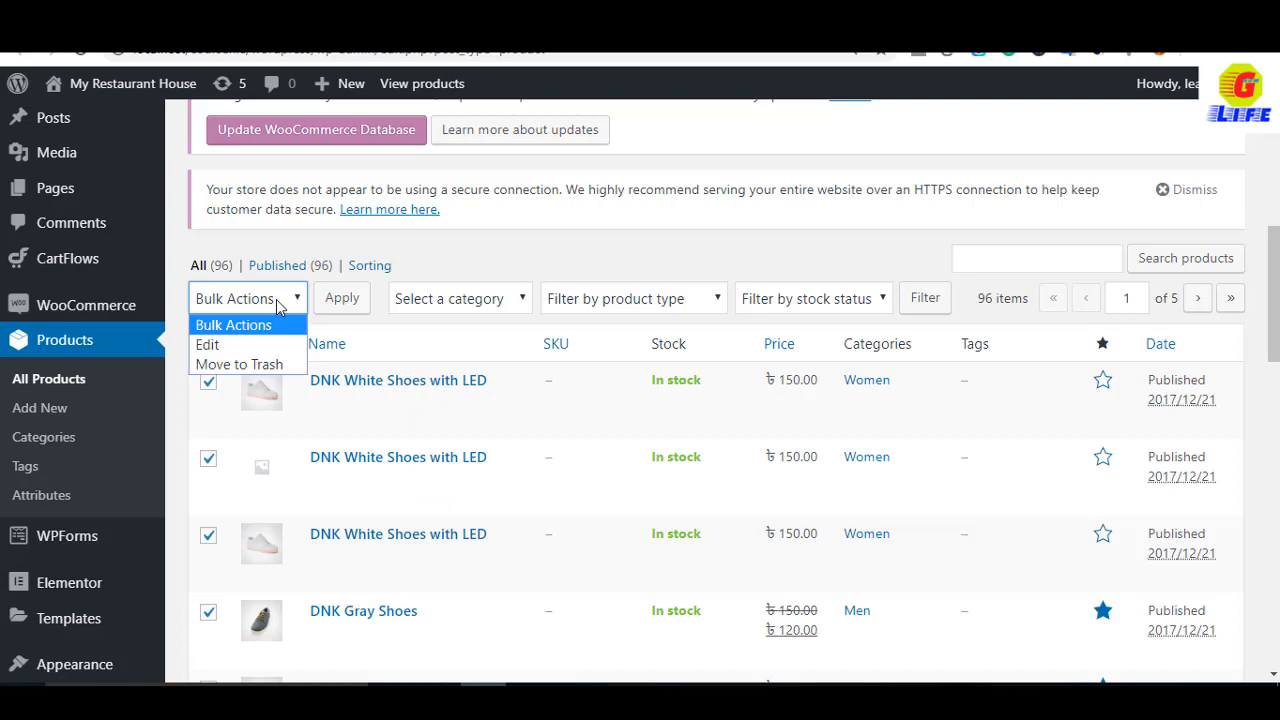
pyautogui.click(255, 366)
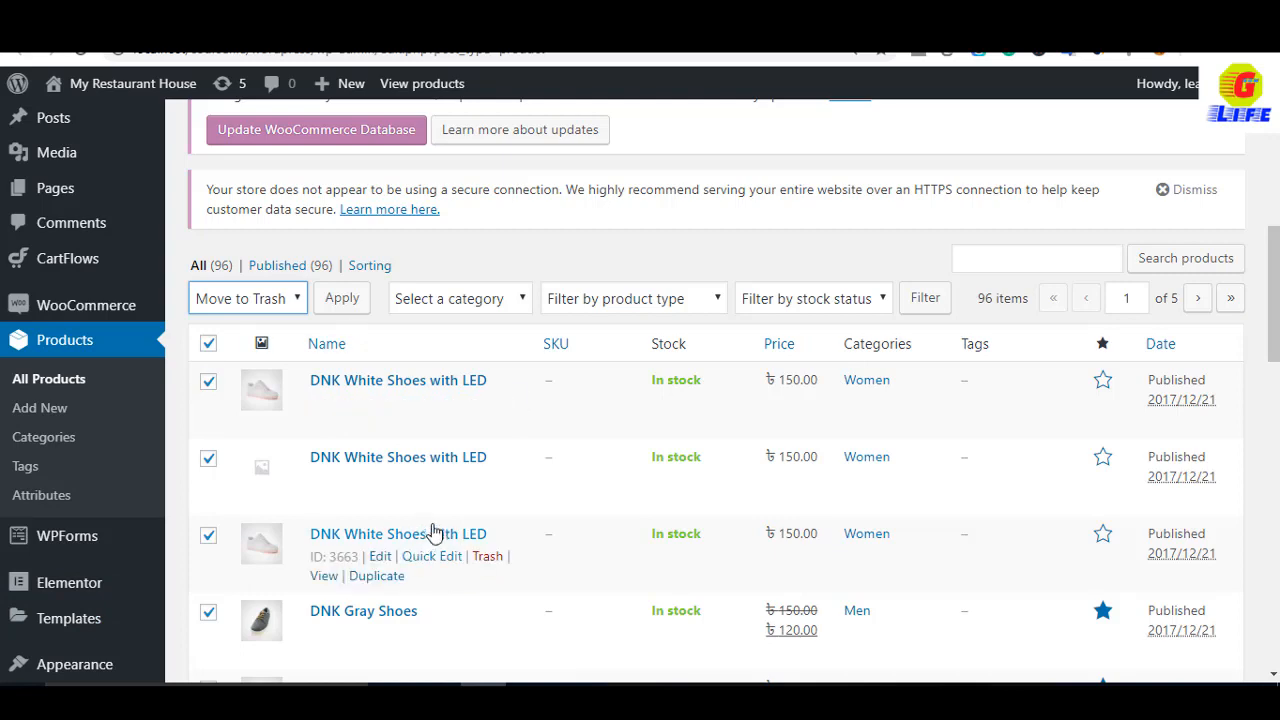
# Open the form for adding a new product
pyautogui.scroll(2, 433, 531)
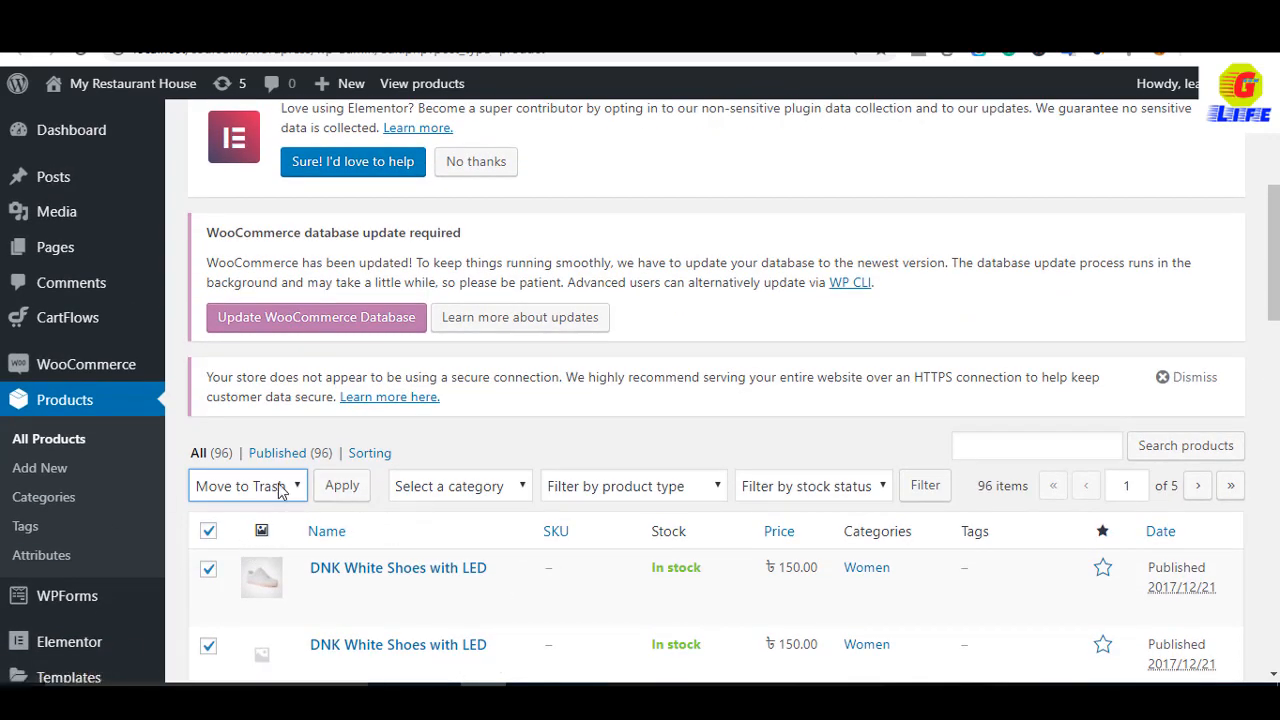
pyautogui.scroll(5, 277, 491)
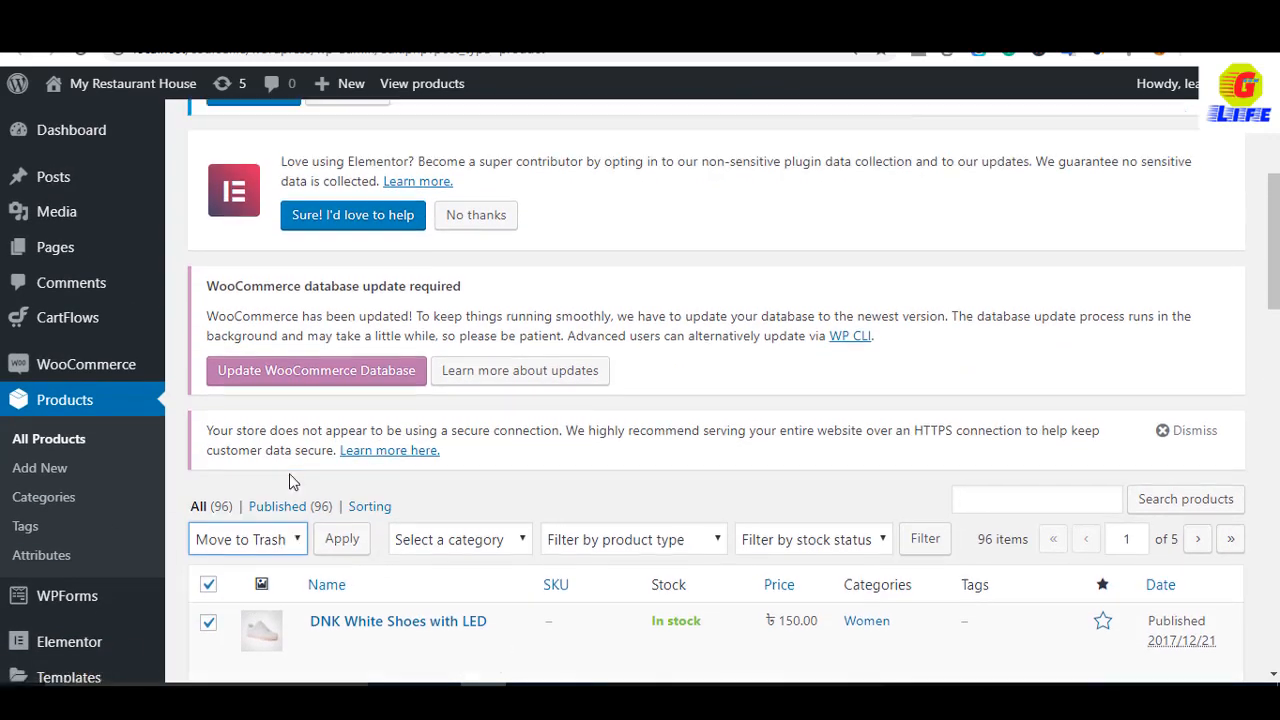
pyautogui.click(326, 204)
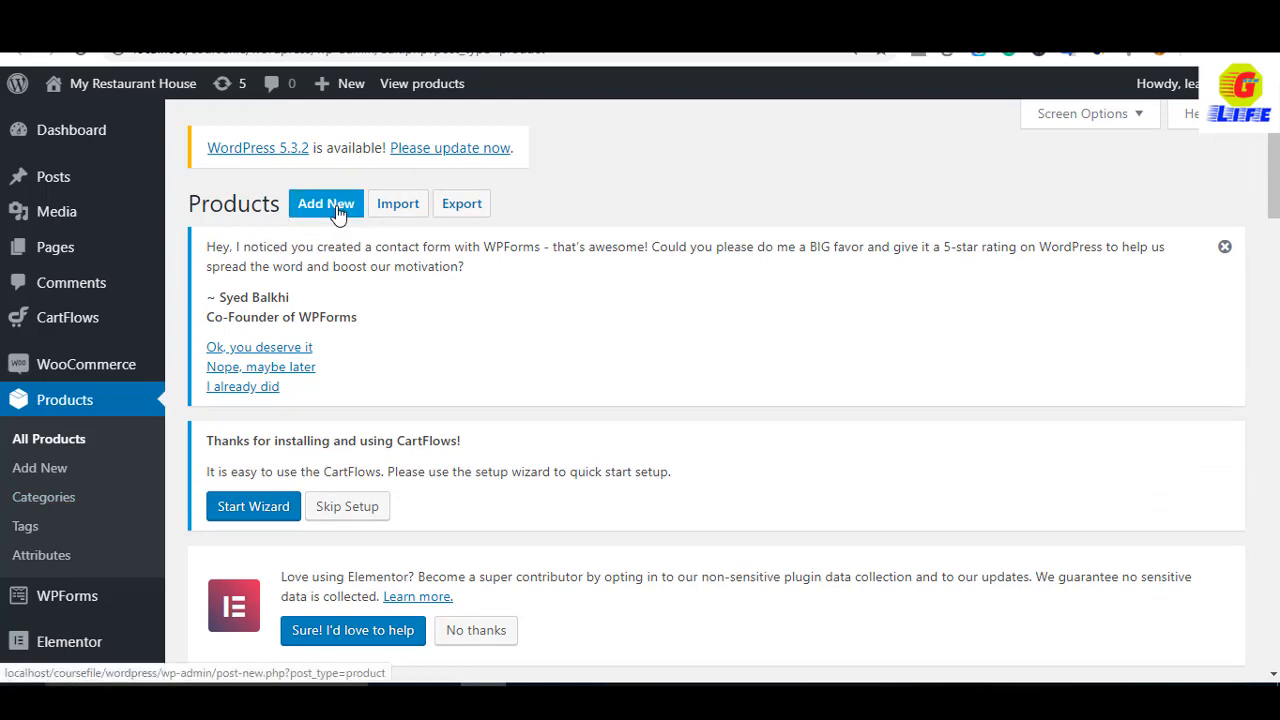
# Examine the new product form's name, description, product data, short description, image and gallery sections
pyautogui.scroll(-5, 553, 427)
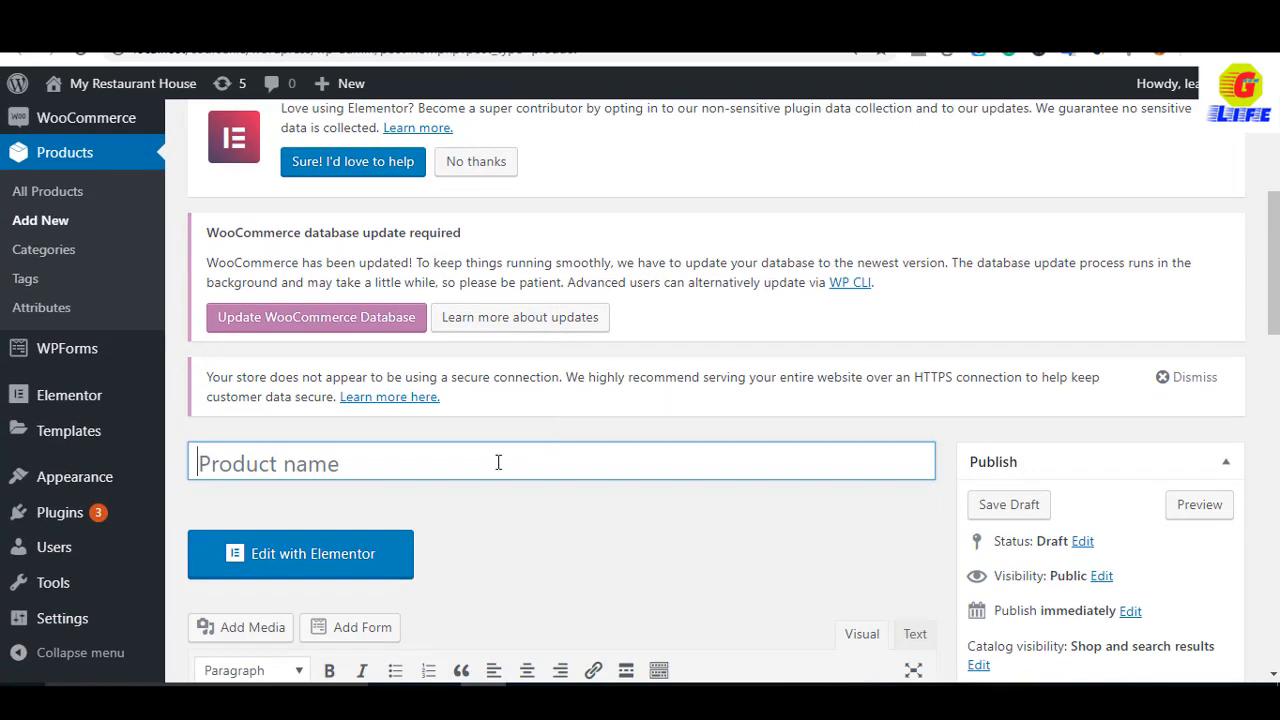
pyautogui.scroll(-2, 400, 390)
pyautogui.scroll(-5, 391, 317)
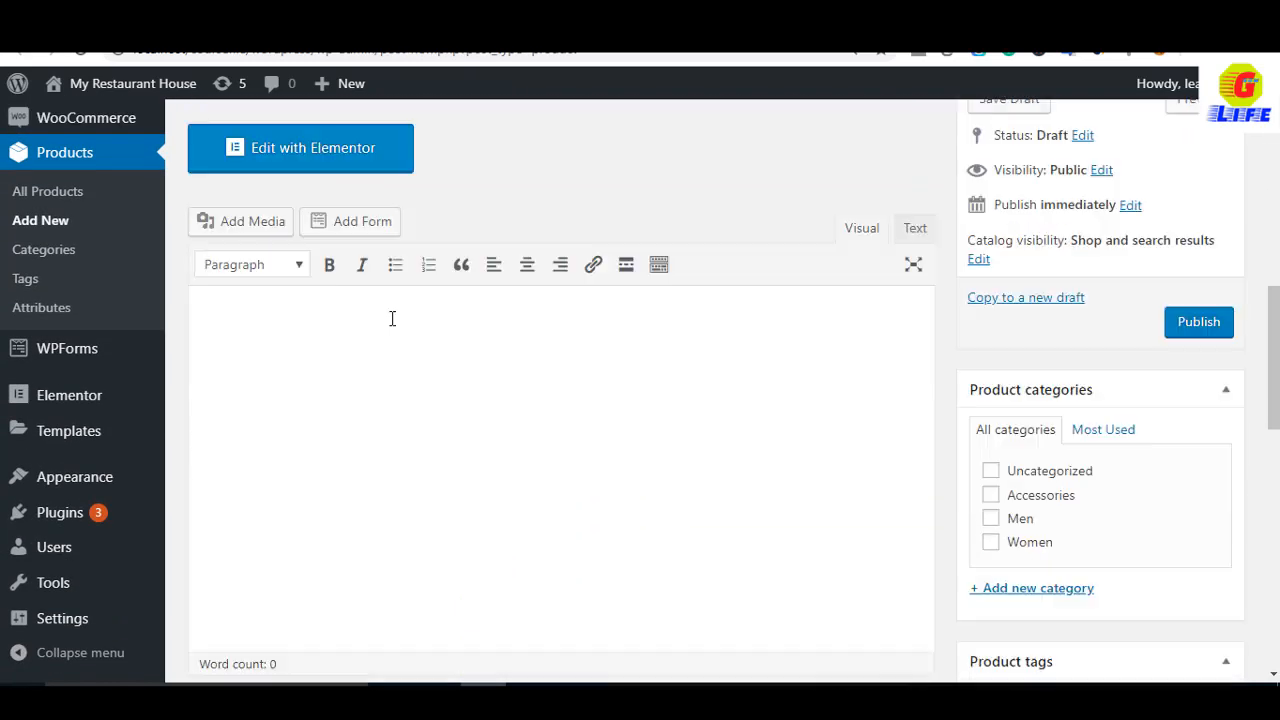
pyautogui.scroll(2, 240, 240)
pyautogui.scroll(-4, 409, 344)
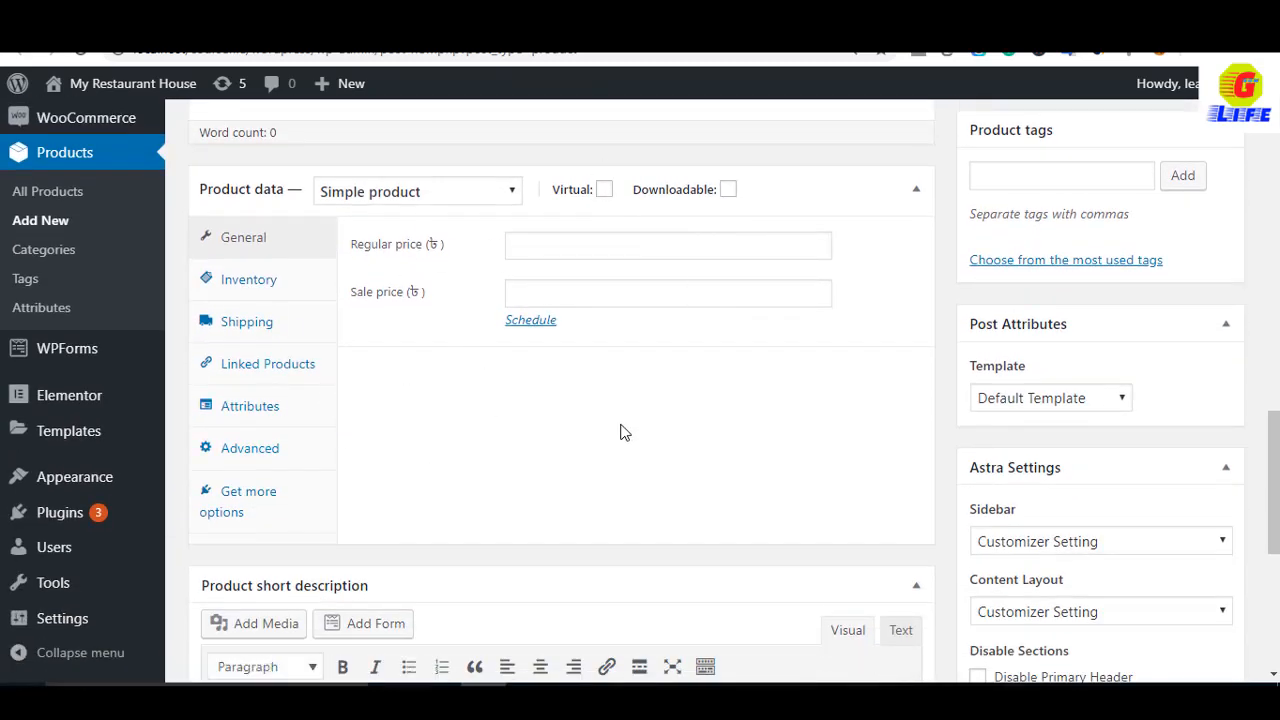
pyautogui.scroll(-4, 560, 460)
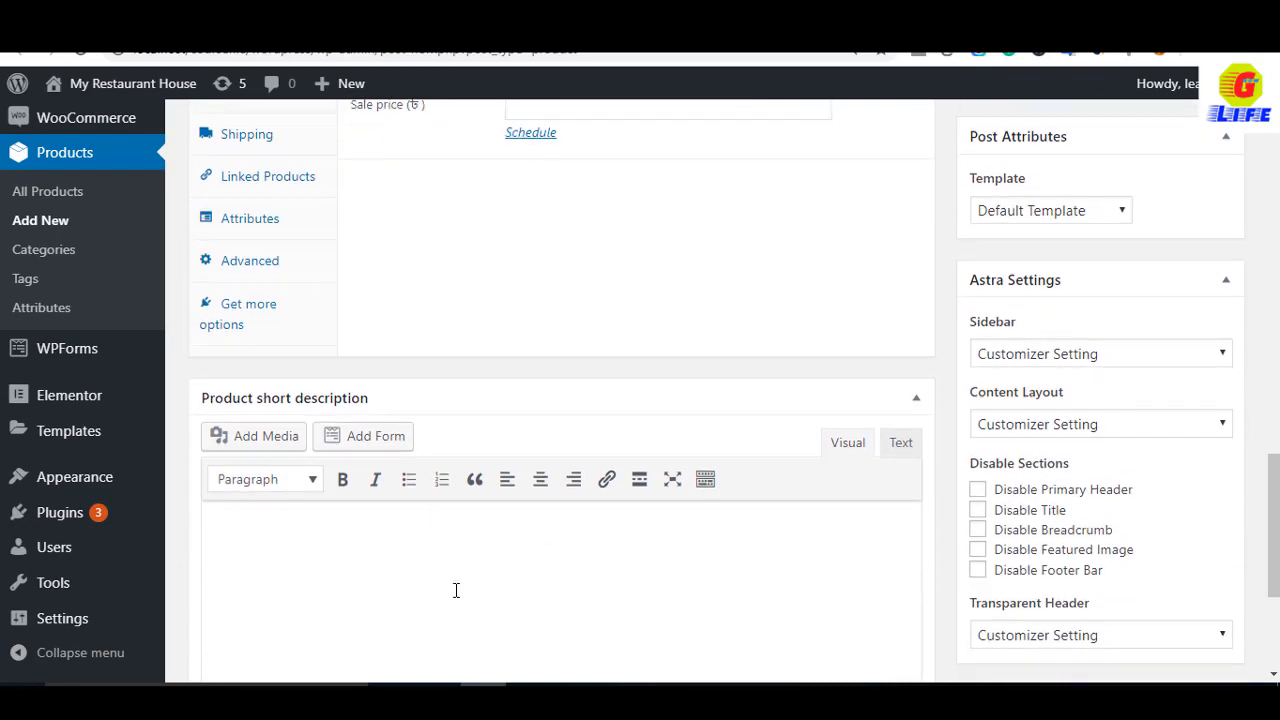
pyautogui.scroll(-1, 494, 557)
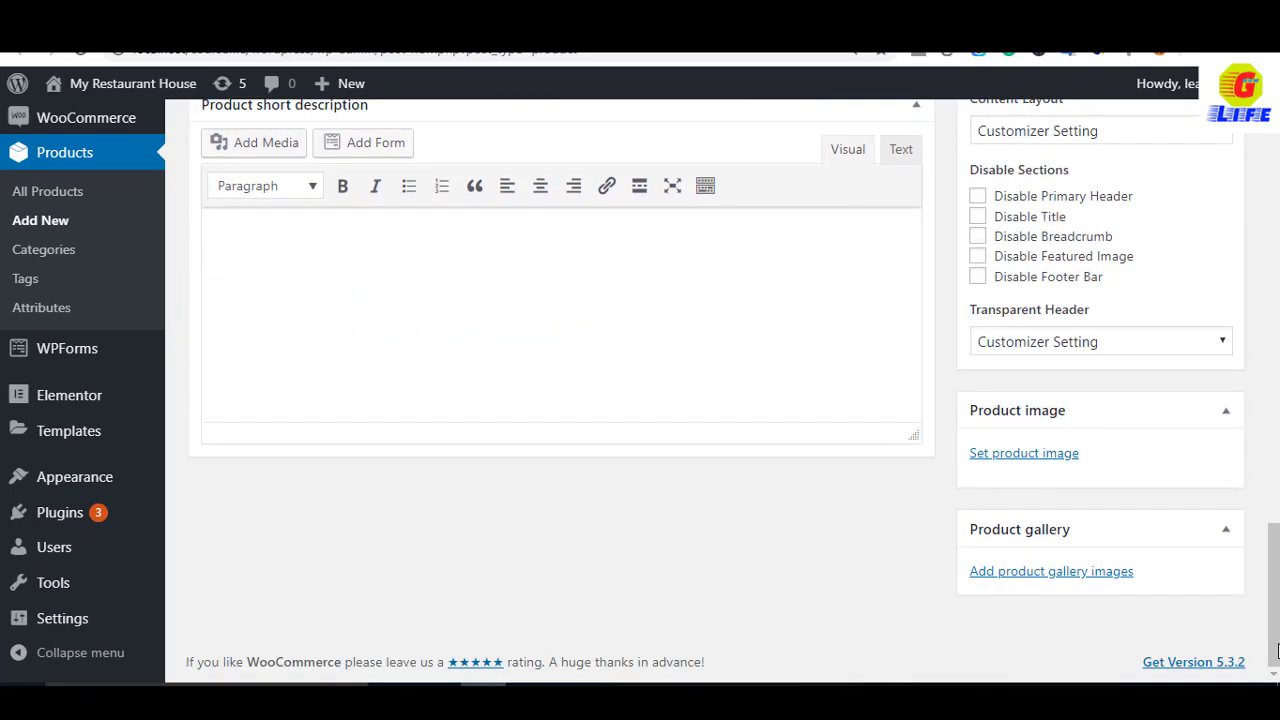
pyautogui.scroll(10, 637, 537)
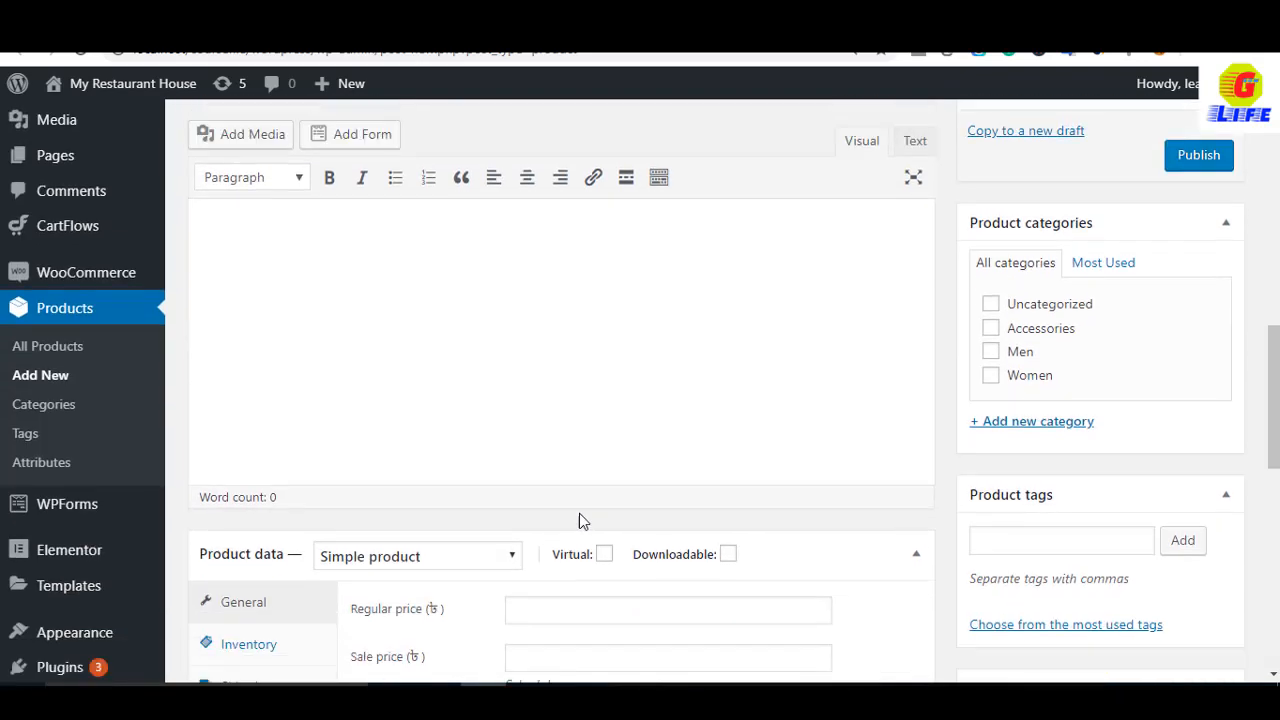
pyautogui.scroll(8, 505, 475)
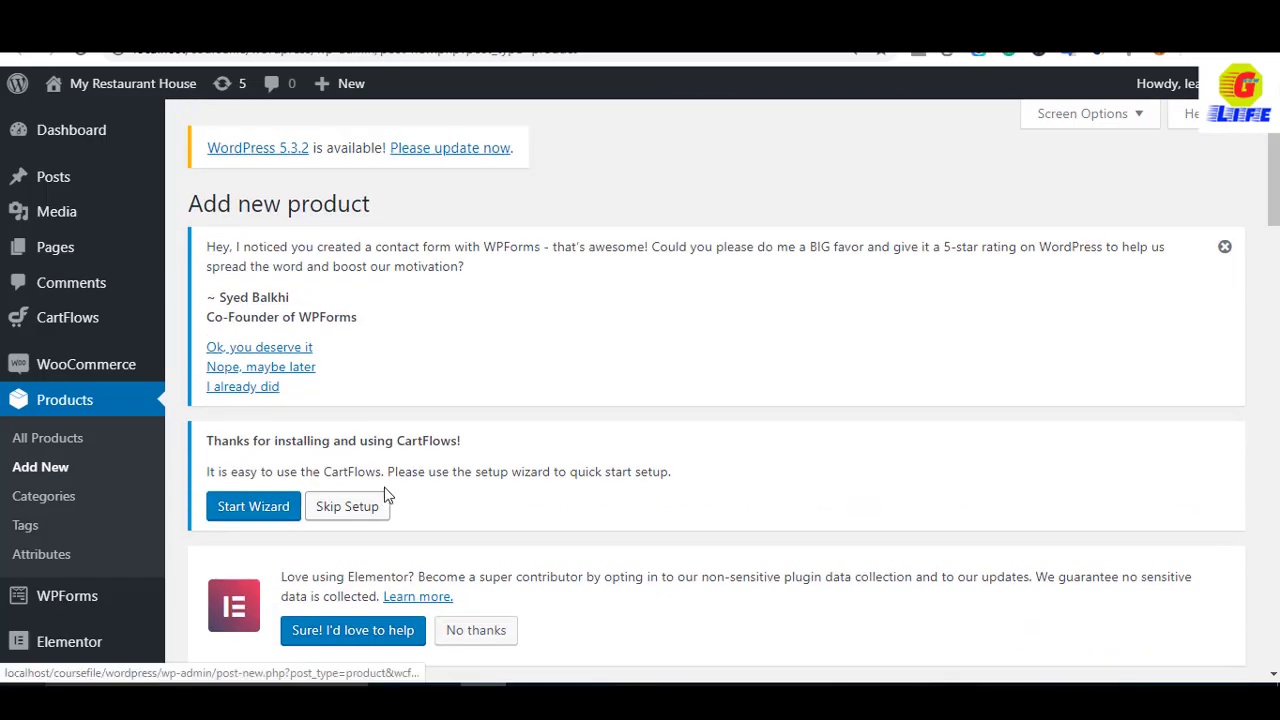
# Enter "White Shoes" as the name of the new product
pyautogui.scroll(-5, 395, 505)
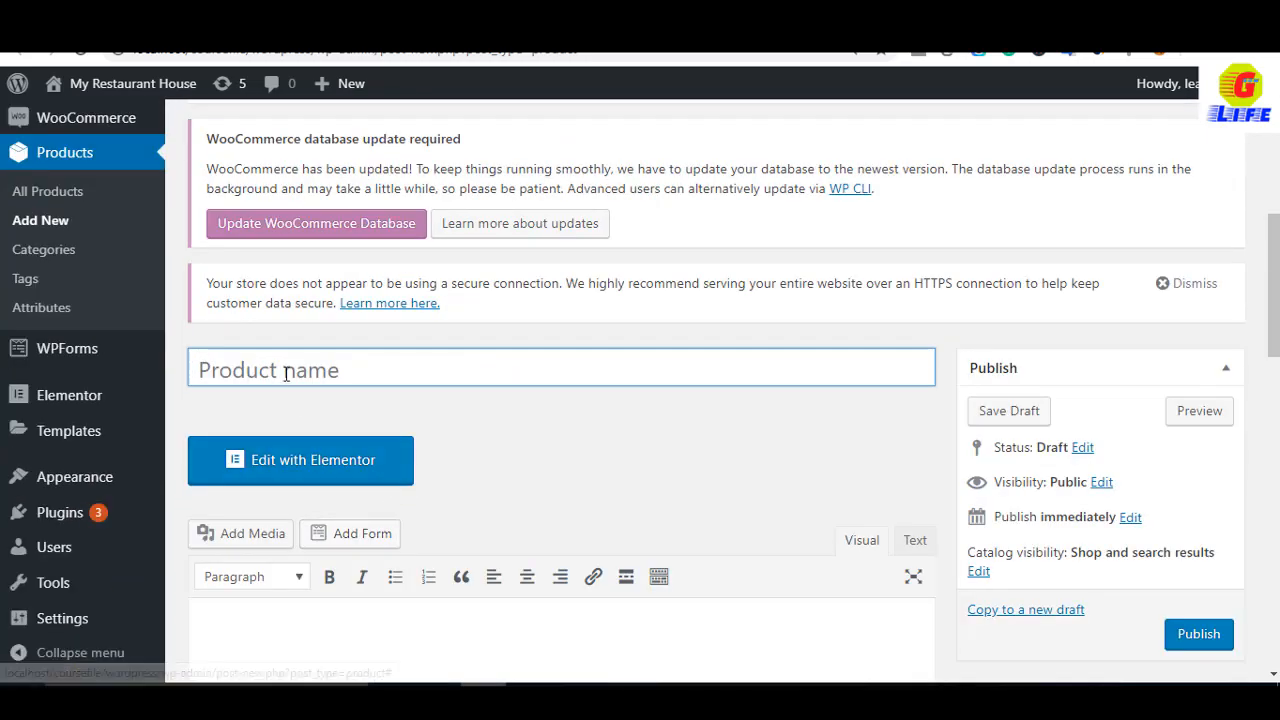
pyautogui.scroll(-4, 434, 487)
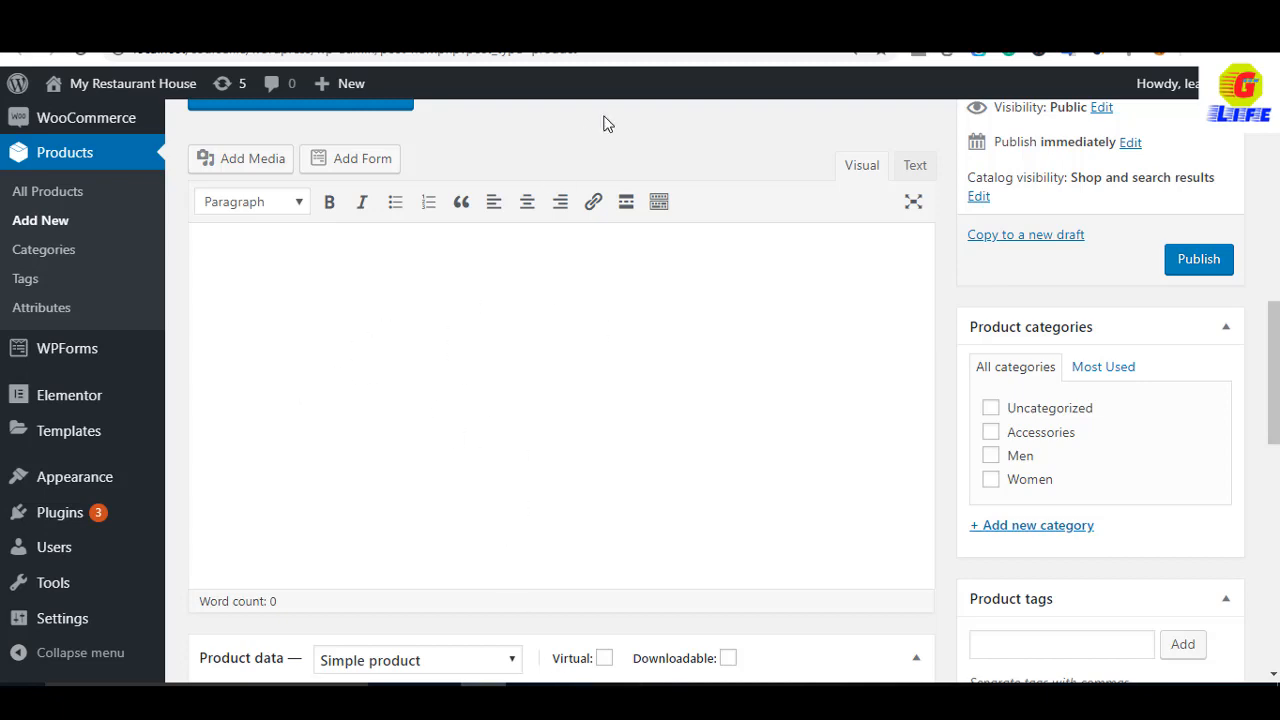
# Return to the product list and open the first DNK White Shoes with LED product's page in a new browser tab
pyautogui.hotkey('ctrl', 'Tab')
pyautogui.scroll(-7, 539, 455)
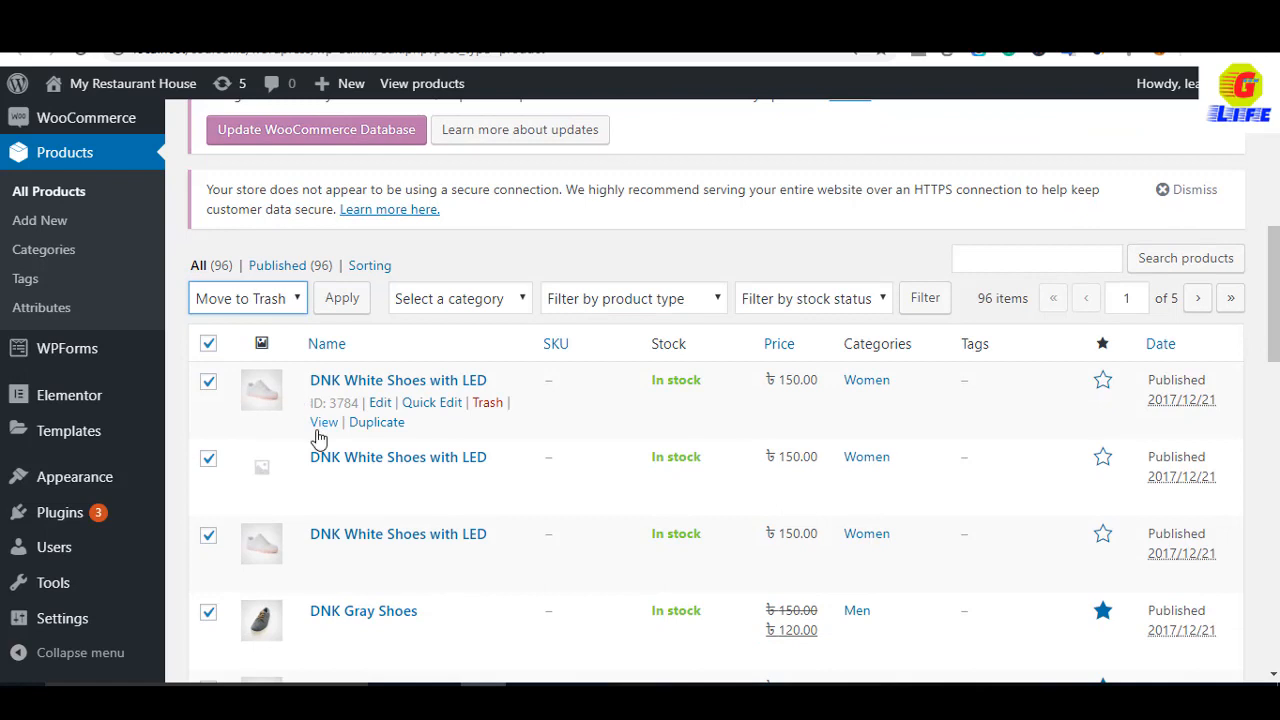
pyautogui.rightClick(326, 424)
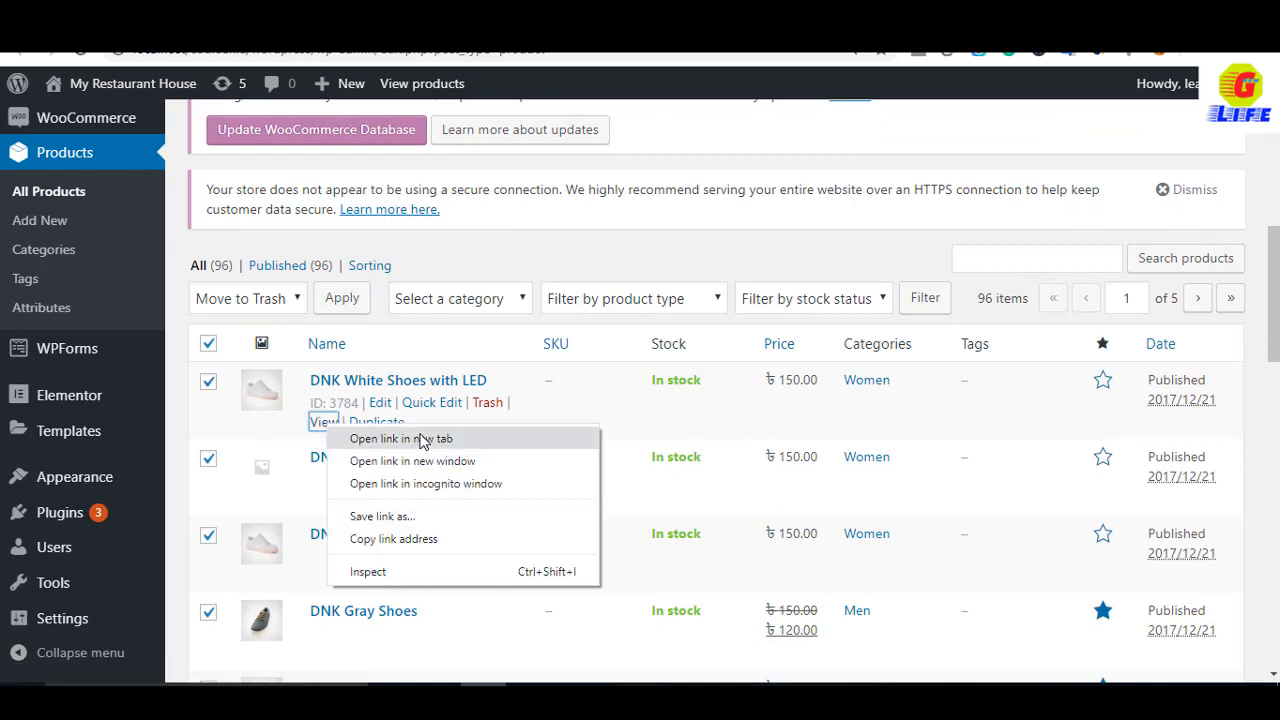
pyautogui.click(420, 438)
pyautogui.hotkey('ctrl', 'Tab')
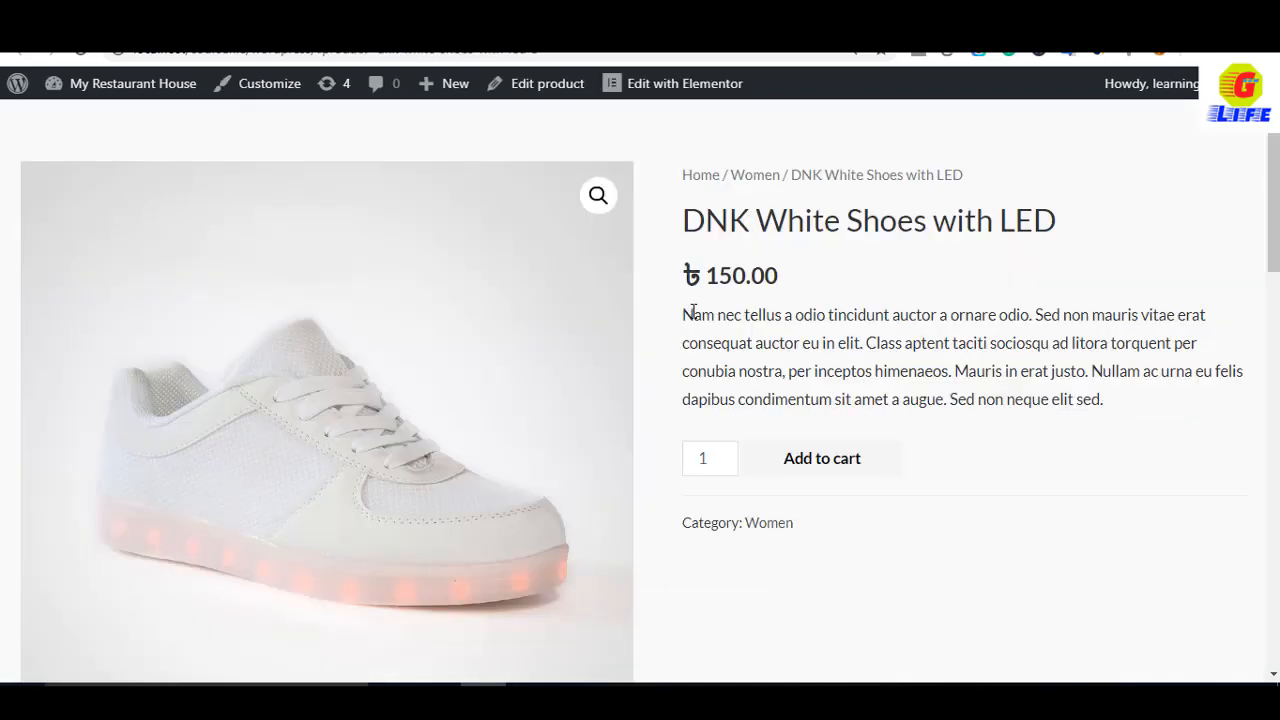
# Copy the descriptive text from the DNK White Shoes with LED page into the new product's main description
pyautogui.moveTo(800, 530); pyautogui.dragTo(682, 314)
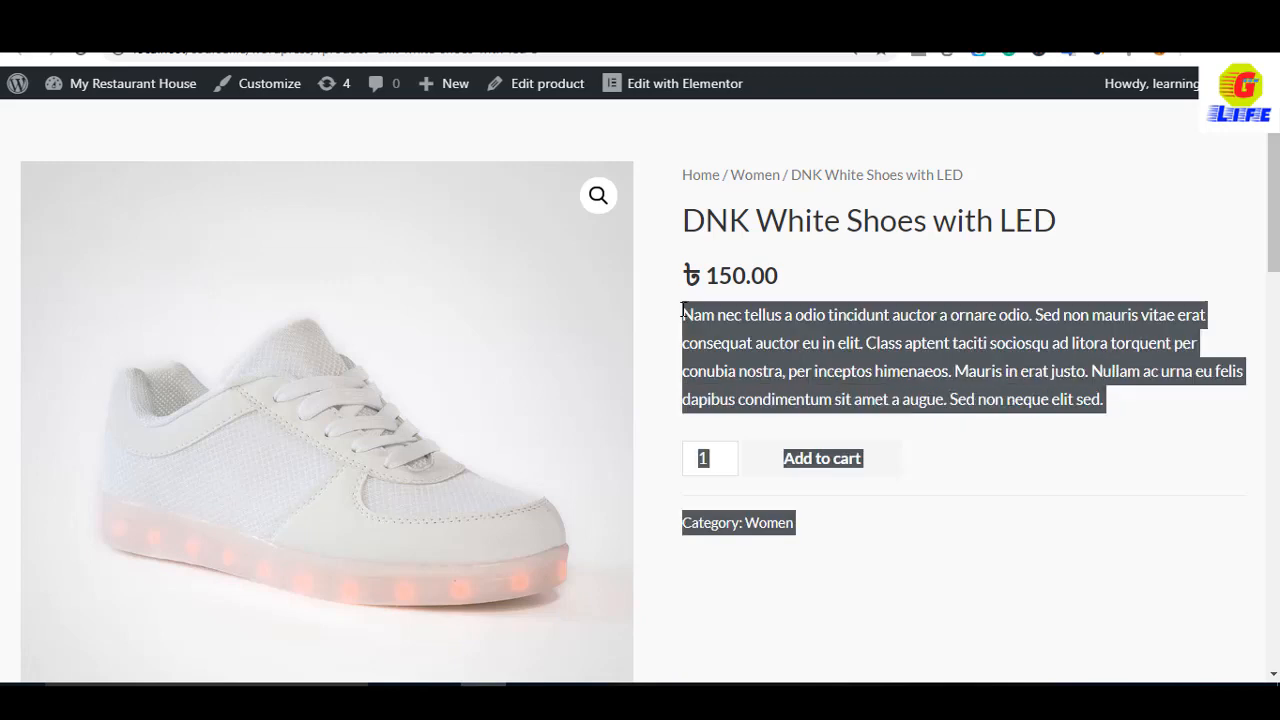
pyautogui.hotkey('ctrl', 'c')
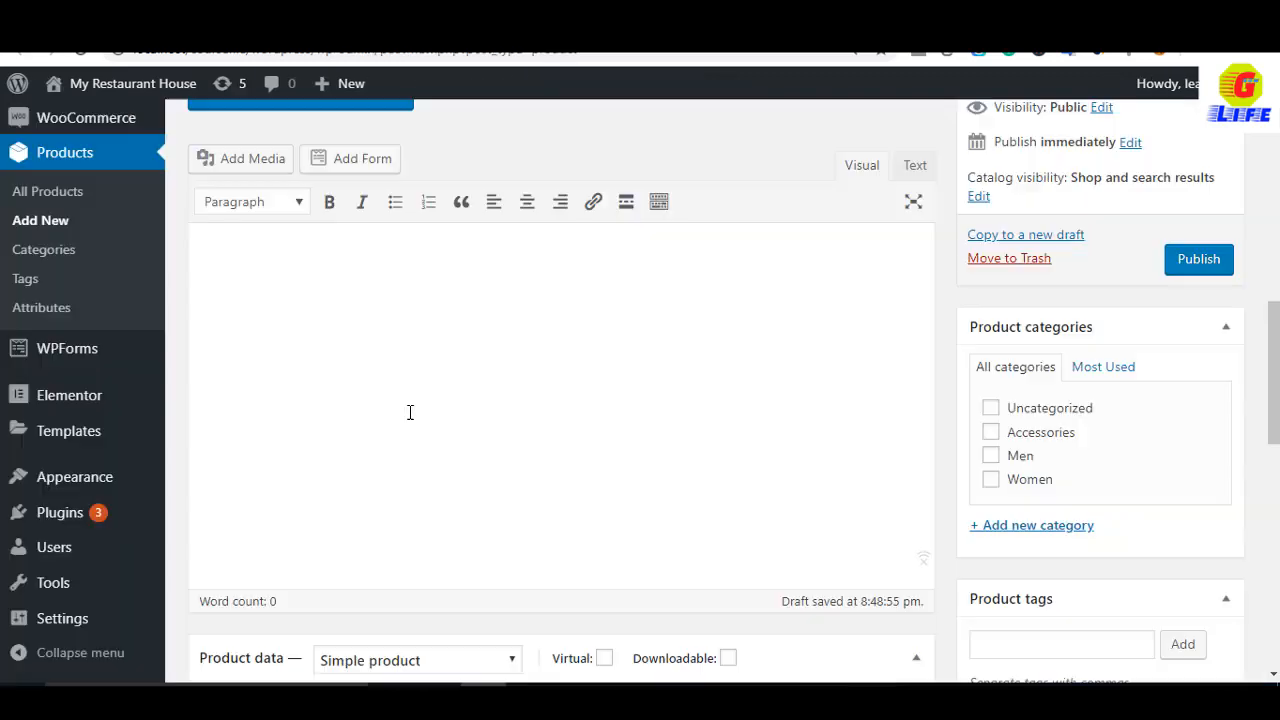
pyautogui.hotkey('ctrl', 'v')
# Set the product's regular price to 200 and its sale price to 120
pyautogui.scroll(-5, 367, 370)
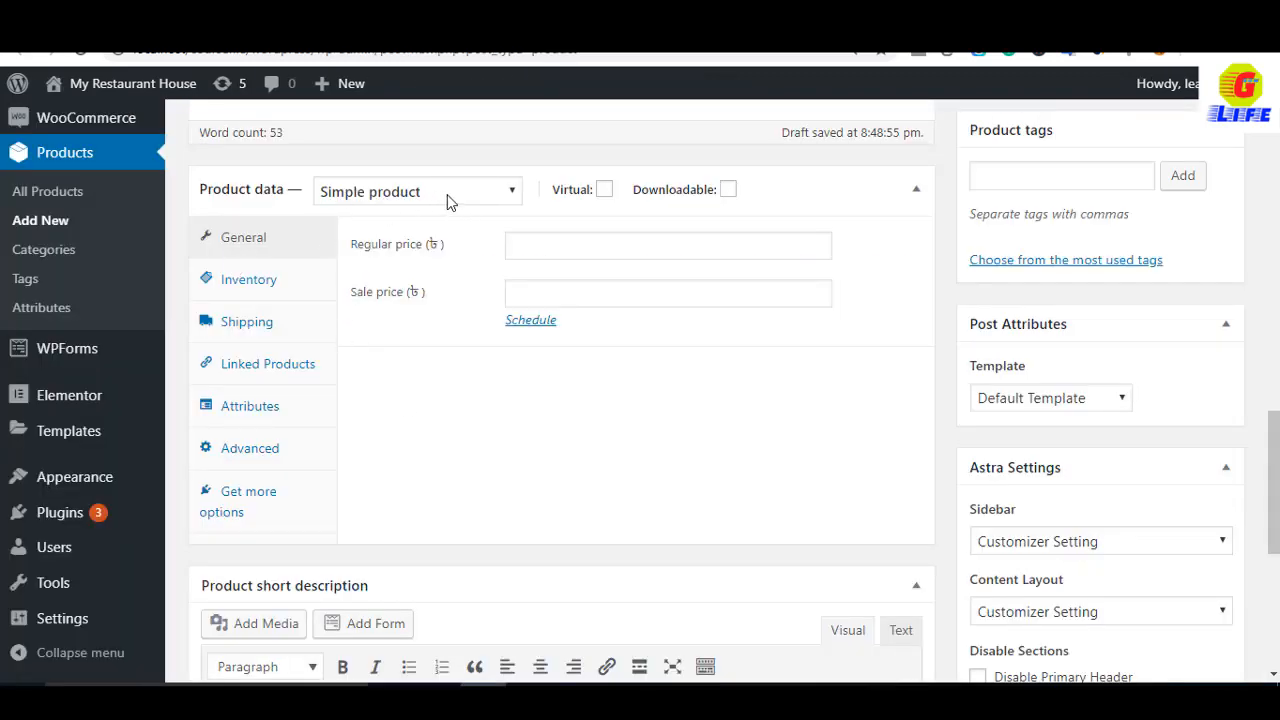
pyautogui.click(527, 250)
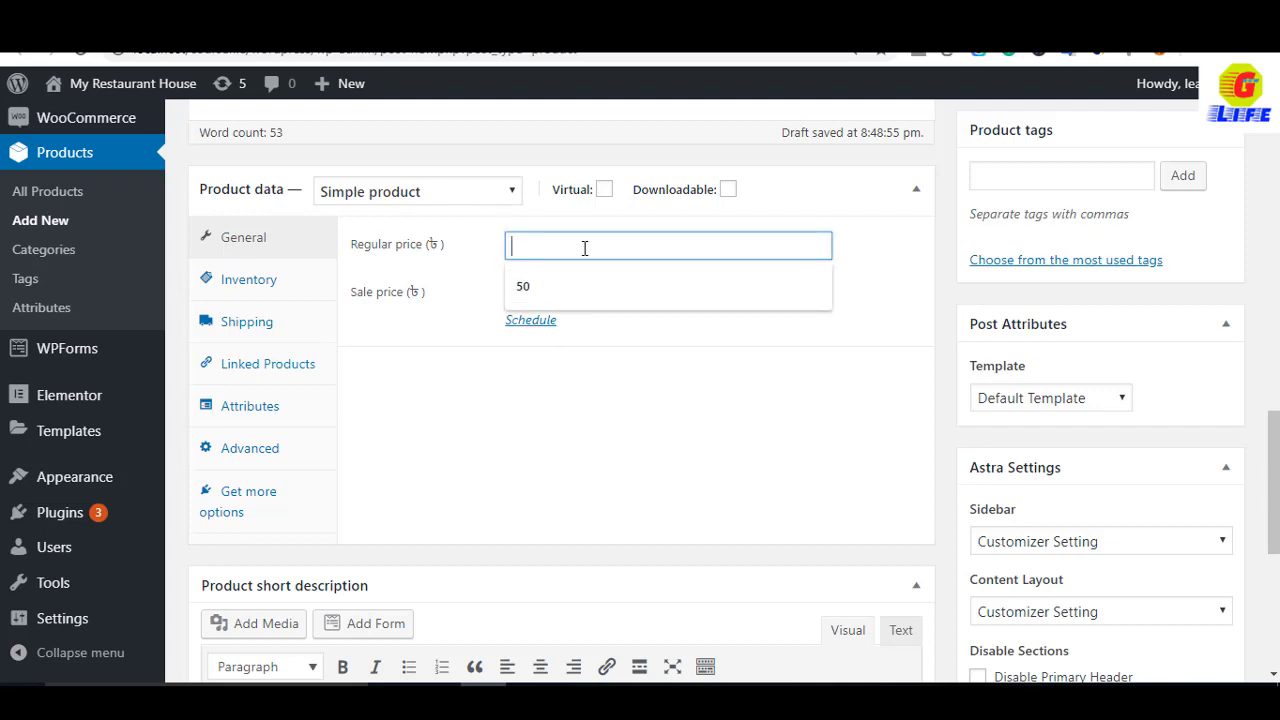
pyautogui.write('200')
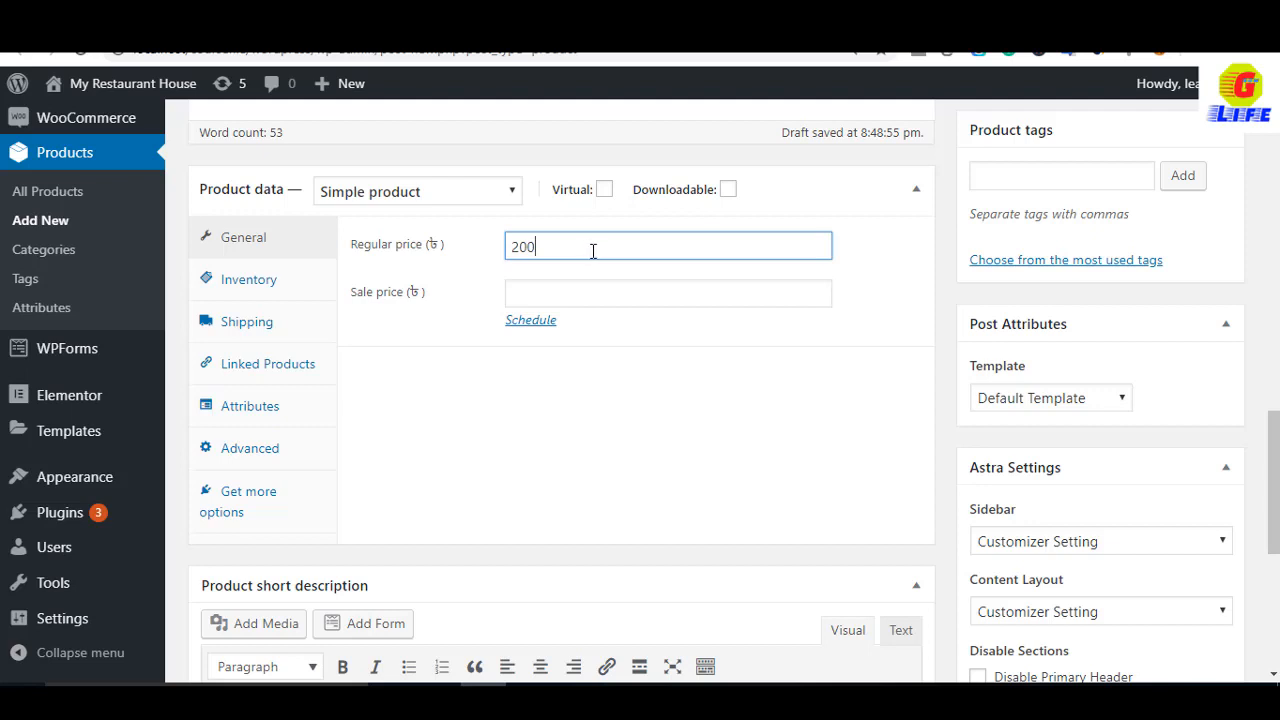
pyautogui.click(605, 298)
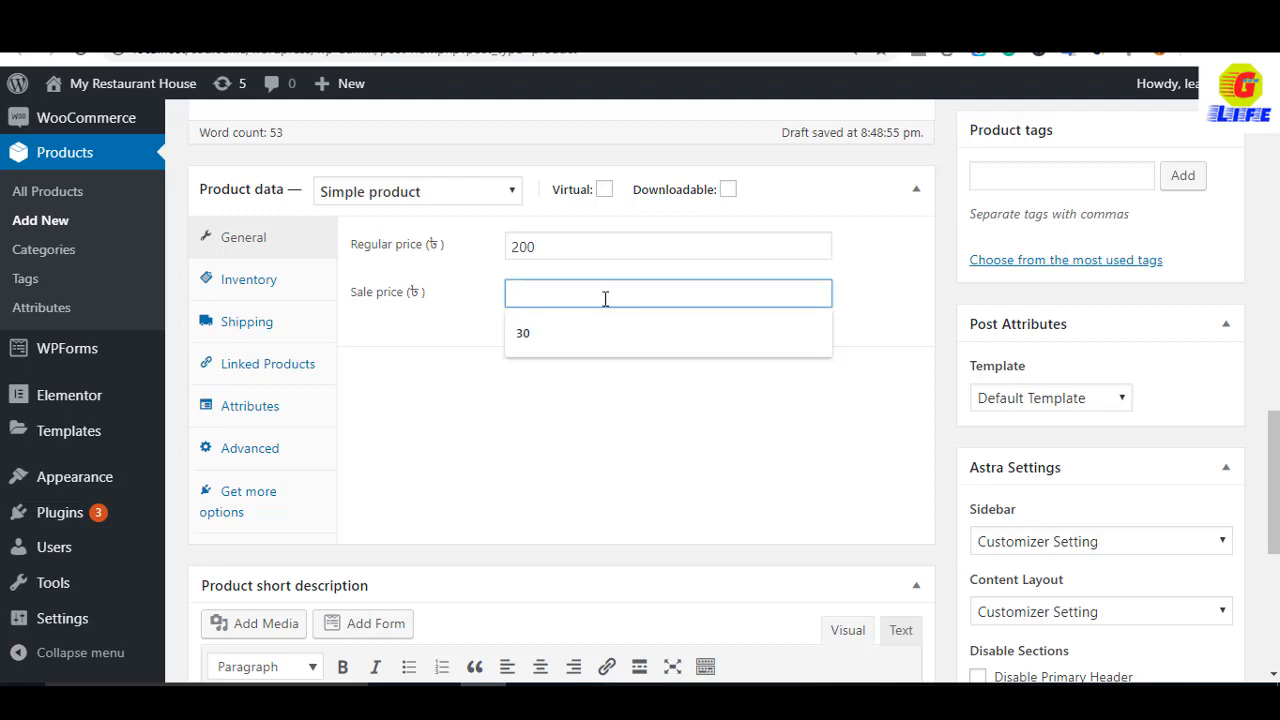
pyautogui.write('120')
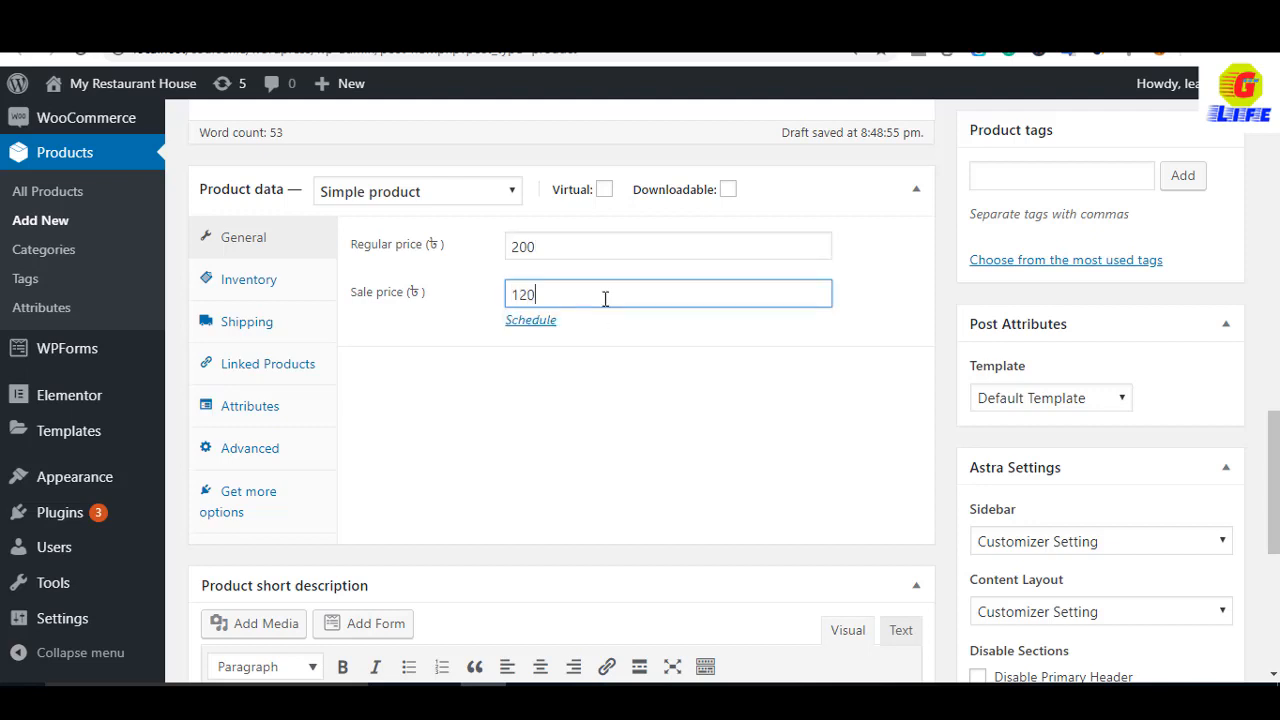
pyautogui.click(576, 468)
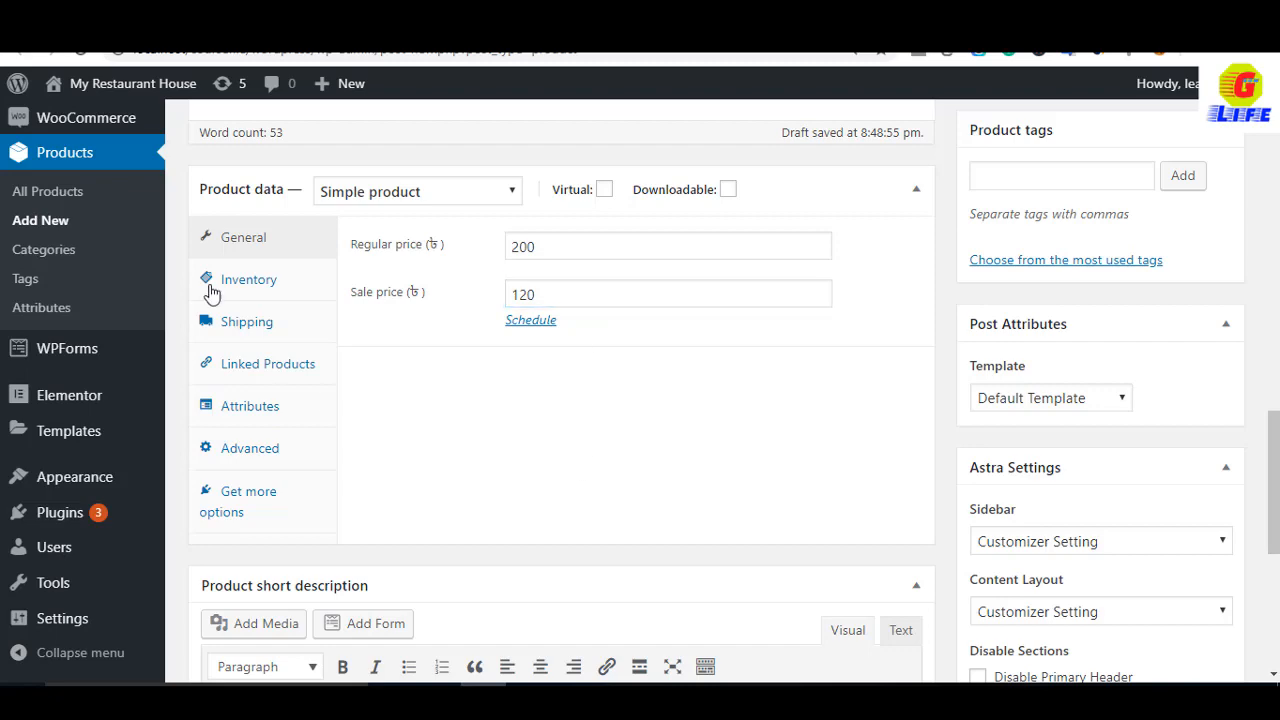
# Enable stock management in the product's inventory settings and set the stock quantity to 50
pyautogui.click(263, 287)
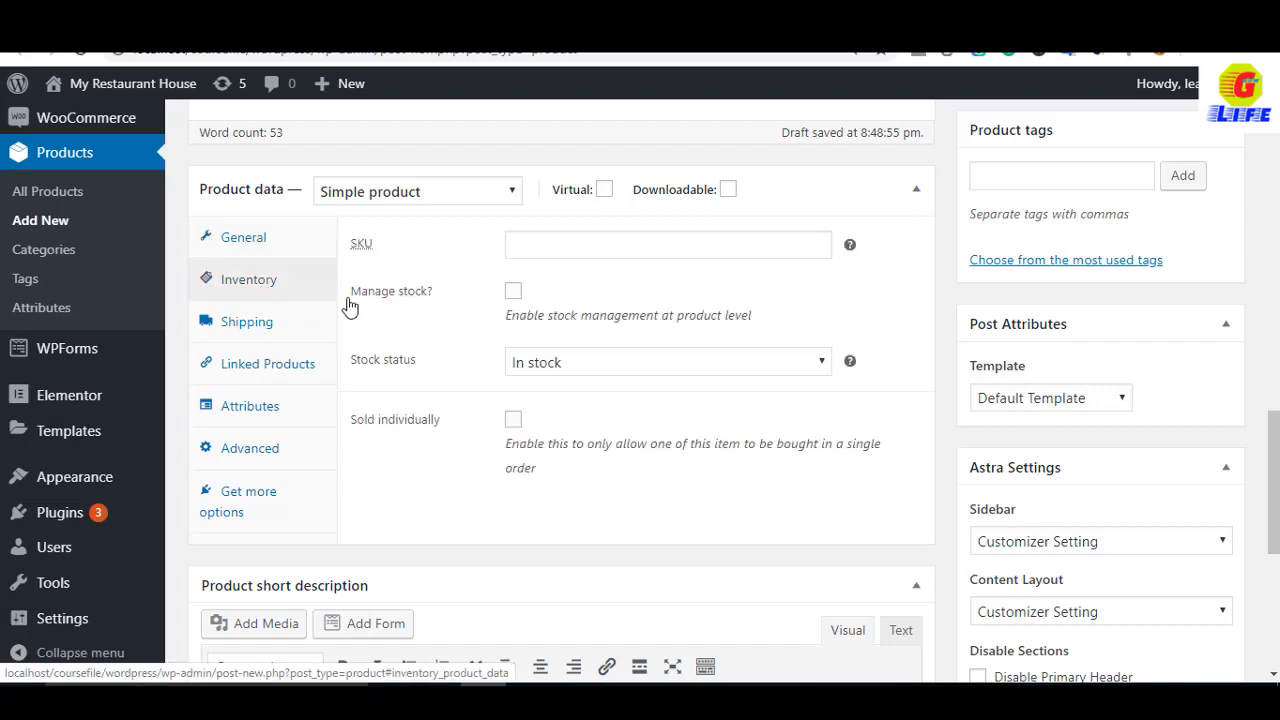
pyautogui.scroll(-1, 546, 409)
pyautogui.scroll(3, 546, 409)
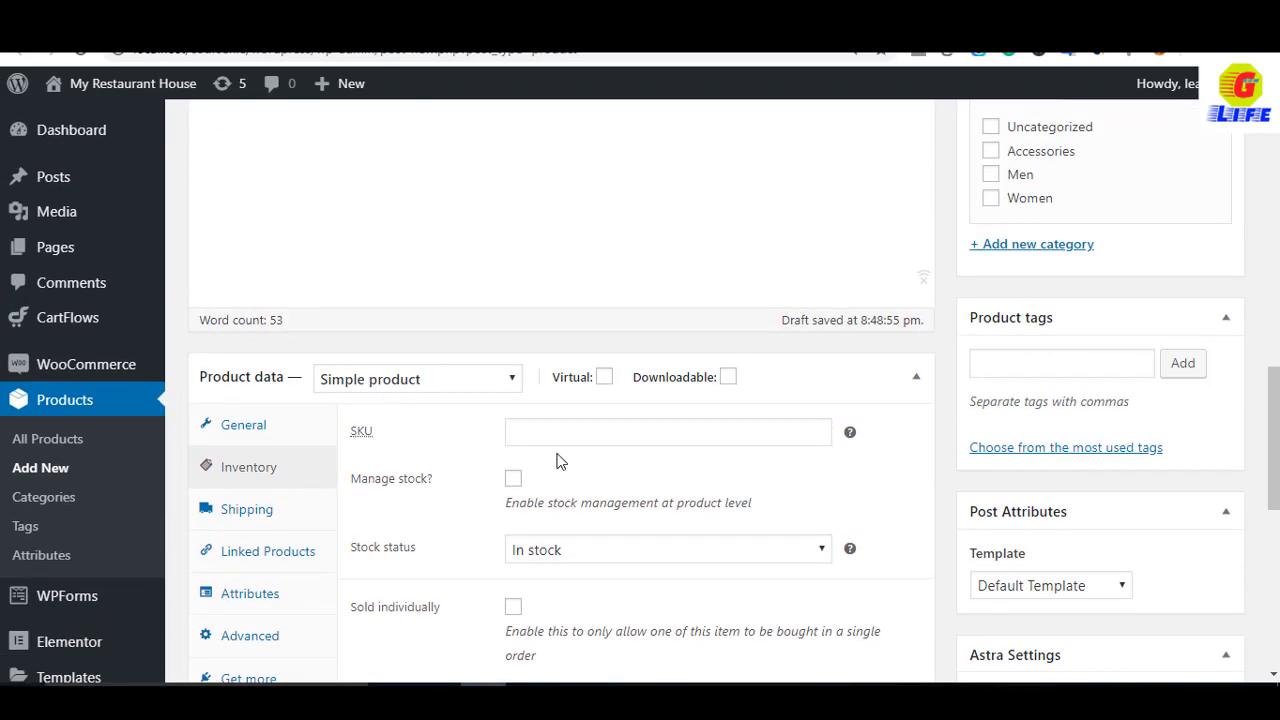
pyautogui.scroll(-2, 337, 390)
pyautogui.click(630, 361)
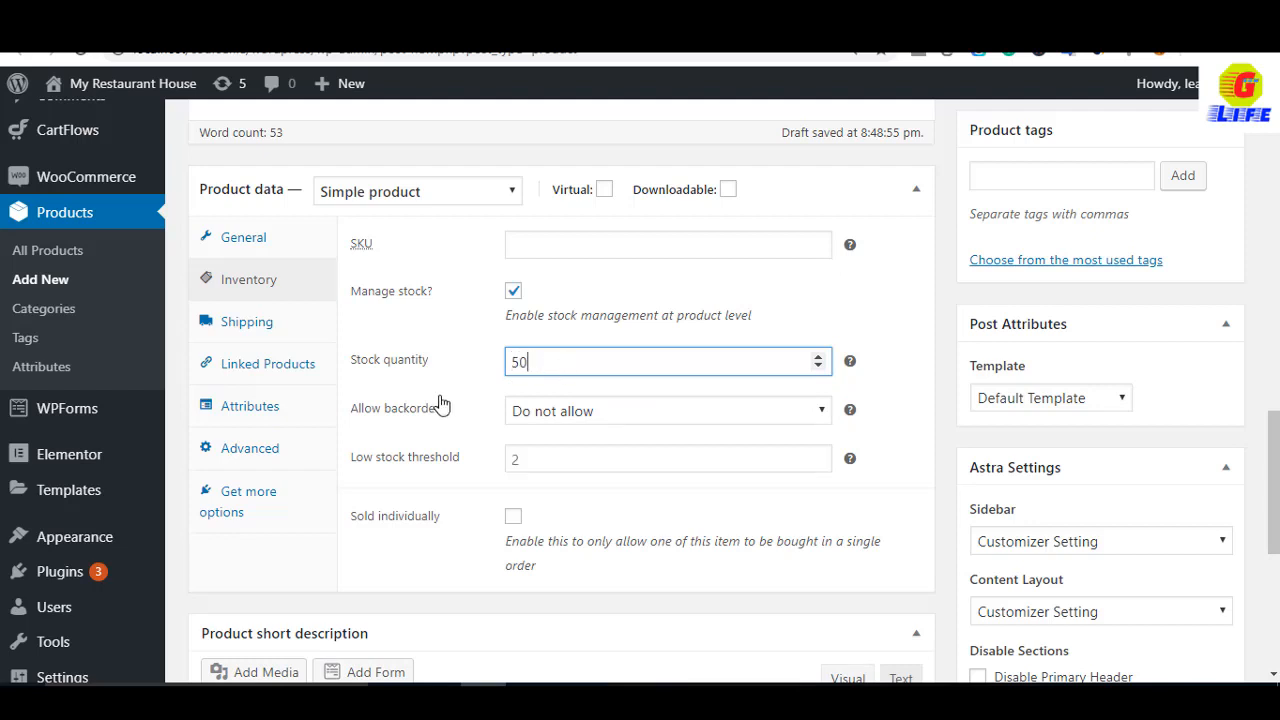
pyautogui.scroll(-1, 266, 463)
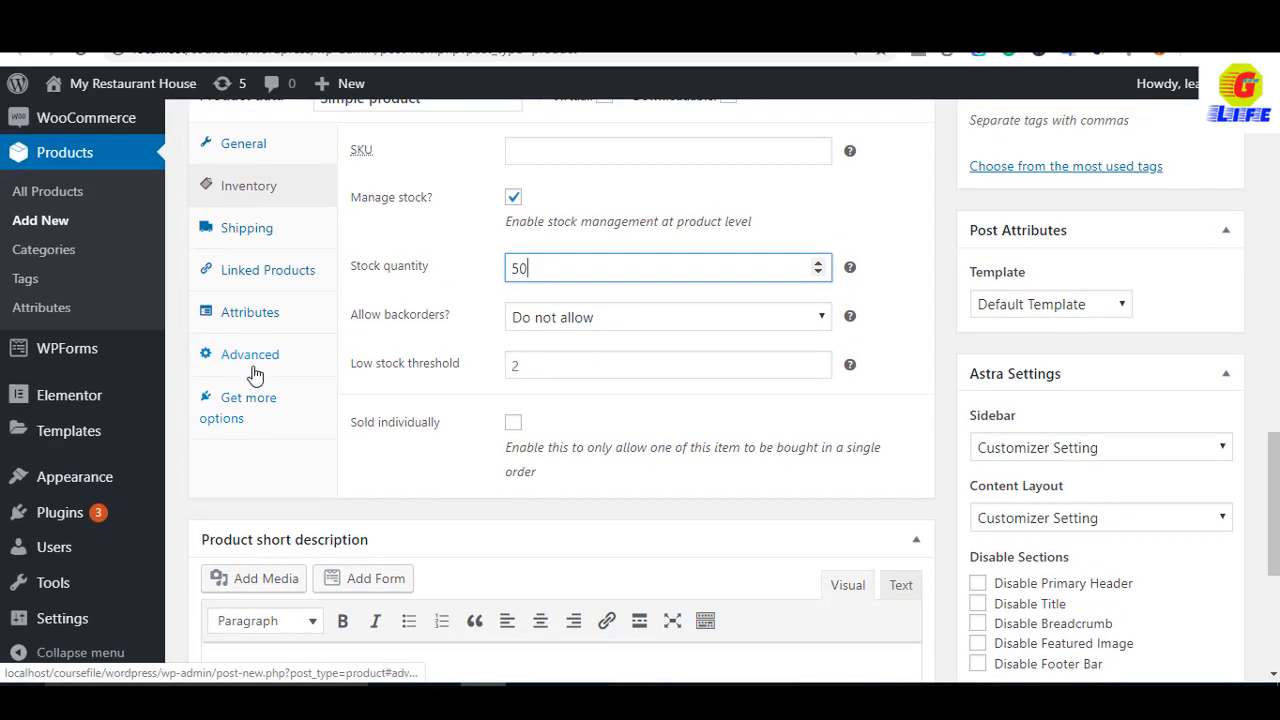
# Open the Advanced product data and examine the purchase note, menu order and review settings
pyautogui.click(253, 368)
pyautogui.scroll(1, 583, 423)
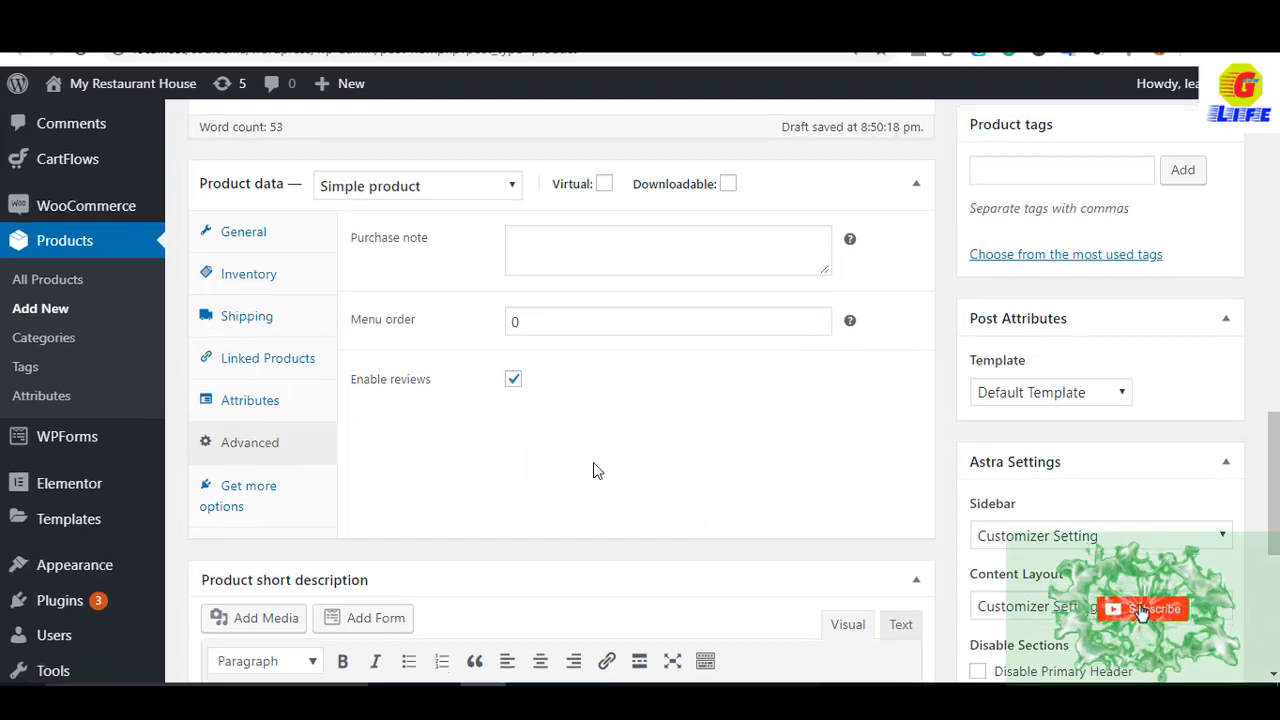
pyautogui.scroll(-3, 594, 465)
pyautogui.scroll(1, 596, 470)
pyautogui.scroll(3, 596, 470)
pyautogui.scroll(-2, 586, 549)
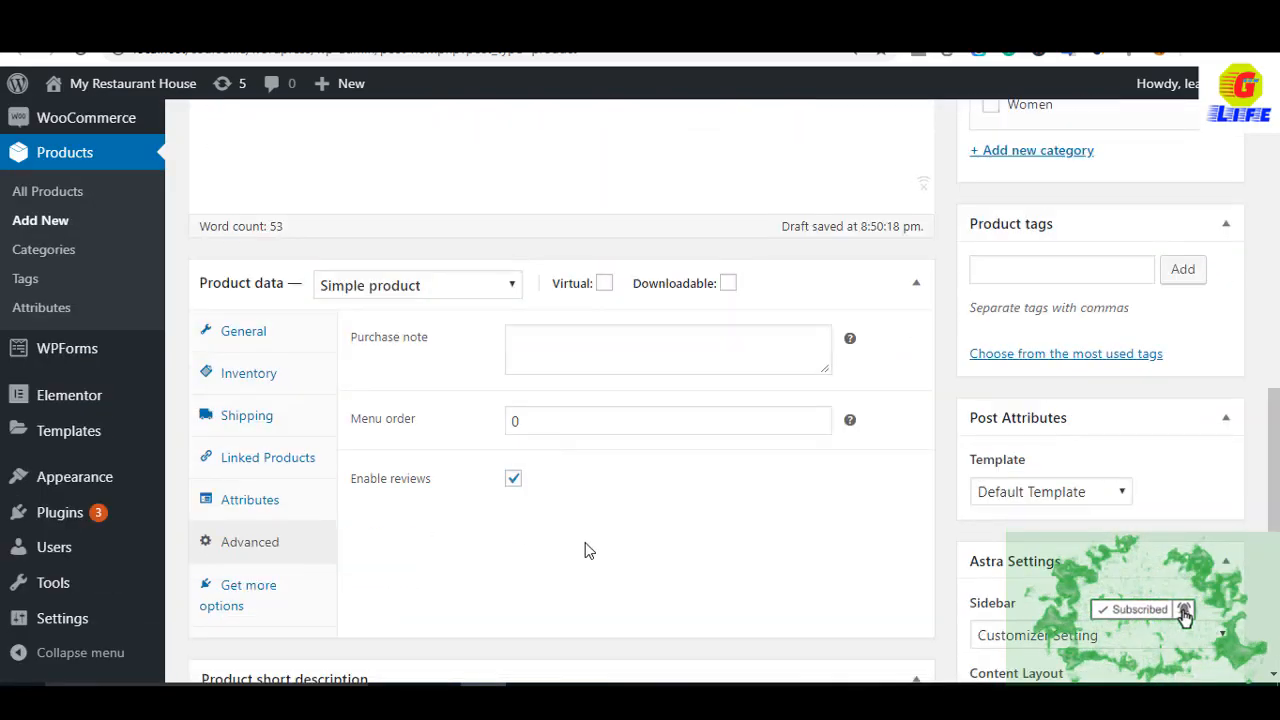
pyautogui.scroll(-2, 469, 600)
# Copy the main description's last two sentences, starting at "Mauris in erat justo", into the product short description
pyautogui.scroll(15, 451, 537)
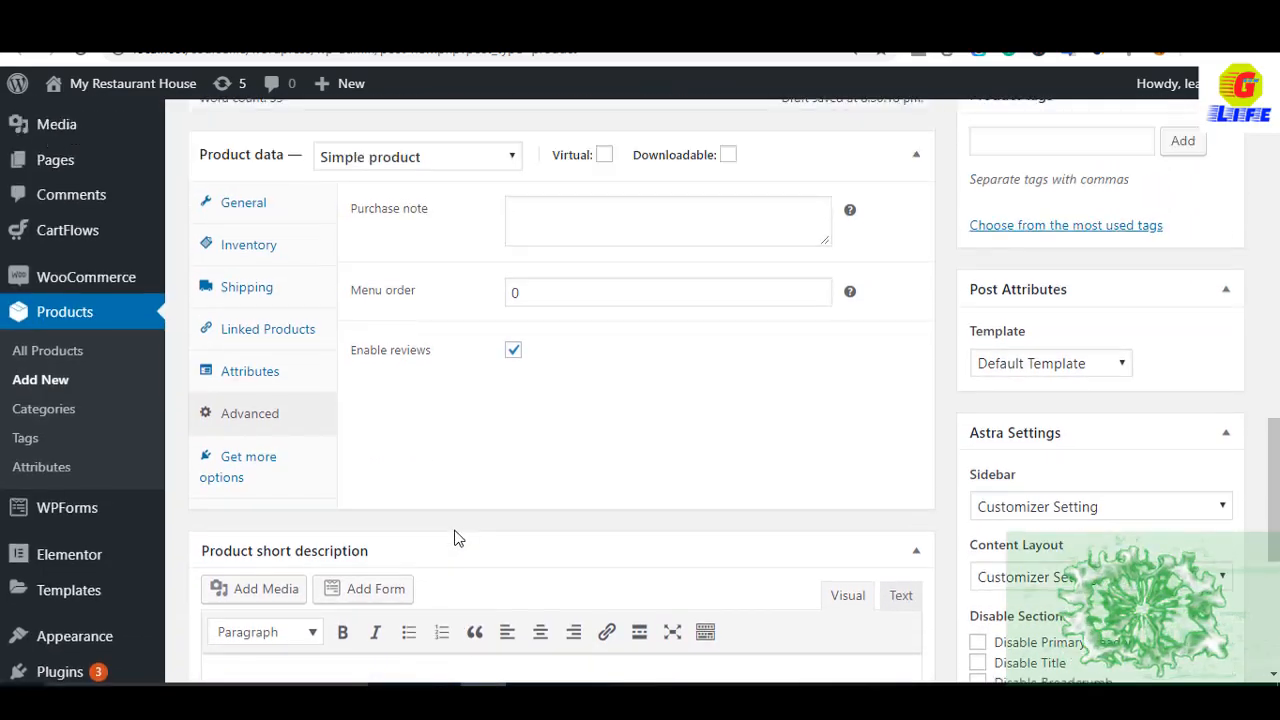
pyautogui.scroll(-4, 451, 520)
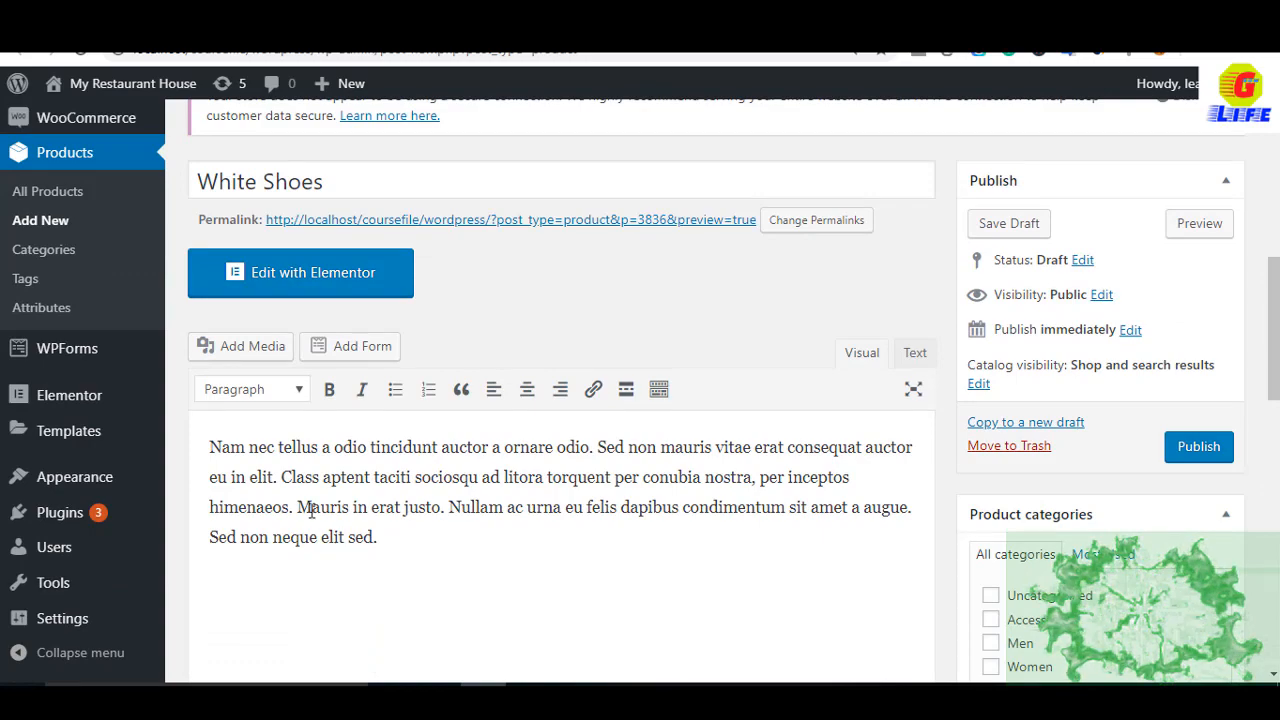
pyautogui.moveTo(377, 537); pyautogui.dragTo(297, 507)
pyautogui.rightClick(787, 507)
pyautogui.click(828, 240)
pyautogui.scroll(-4, 631, 517)
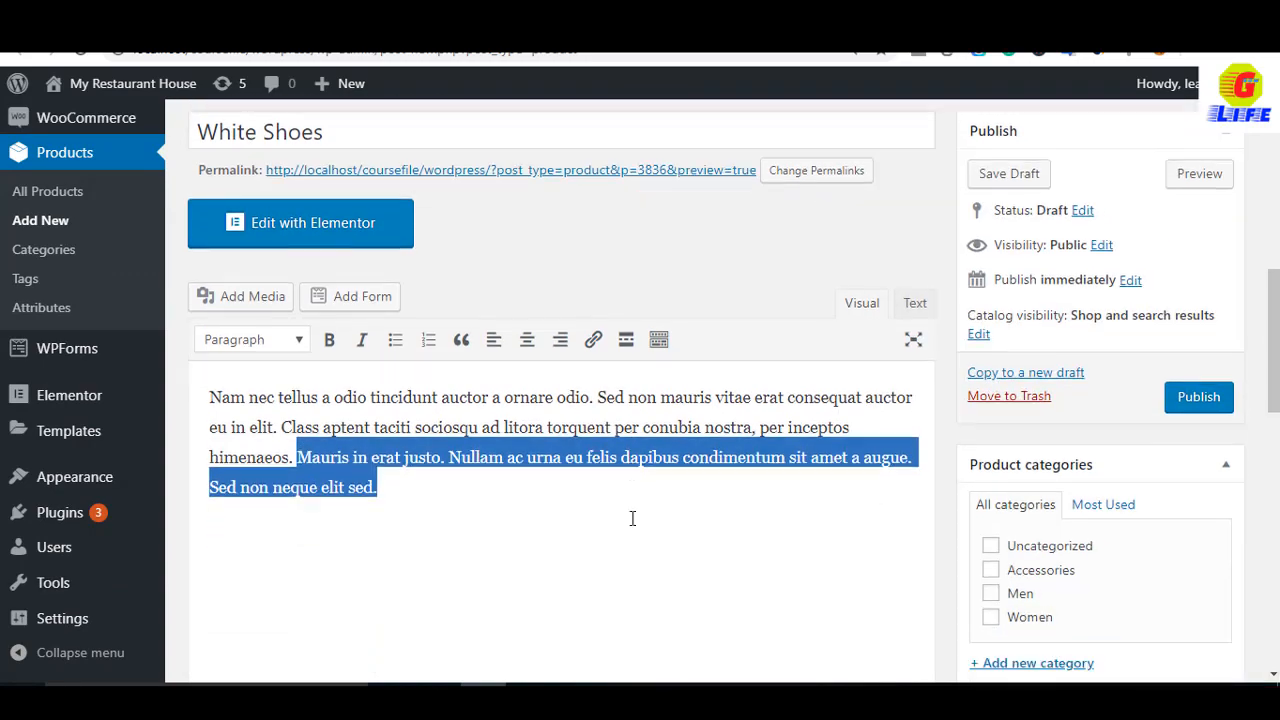
pyautogui.scroll(1, 697, 487)
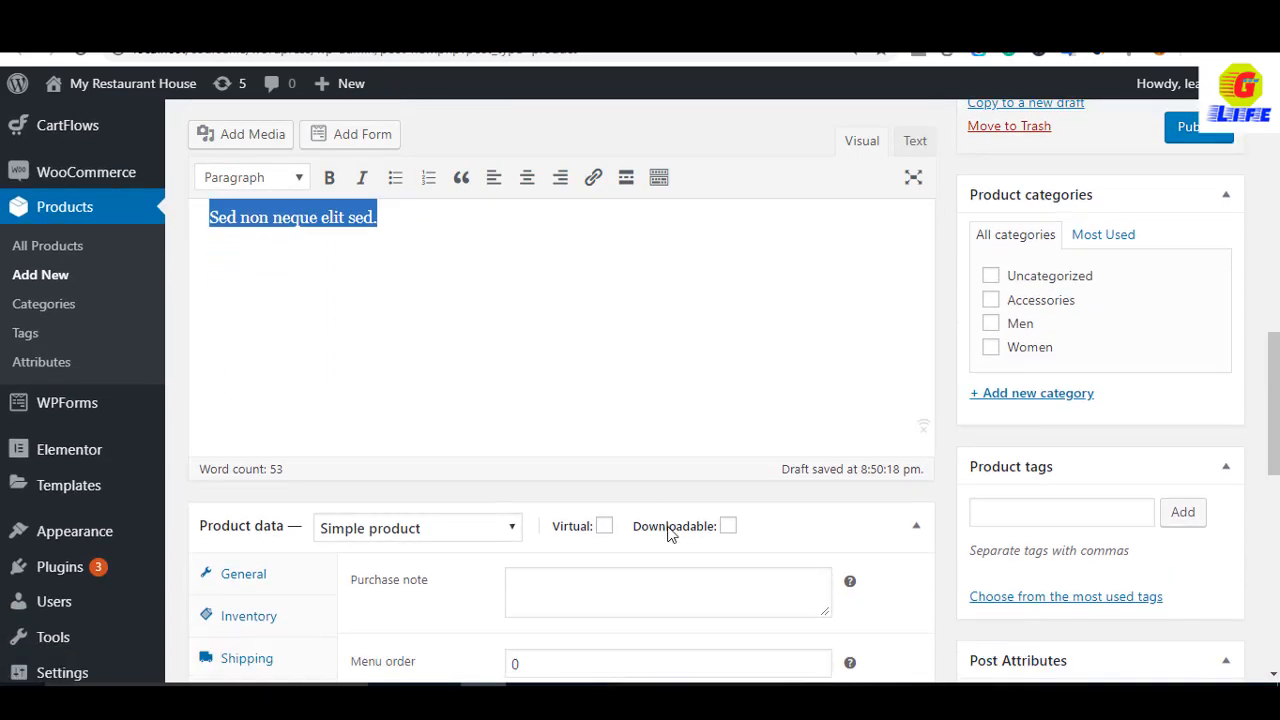
pyautogui.scroll(-8, 655, 549)
pyautogui.click(258, 279)
pyautogui.hotkey('ctrl', 'v')
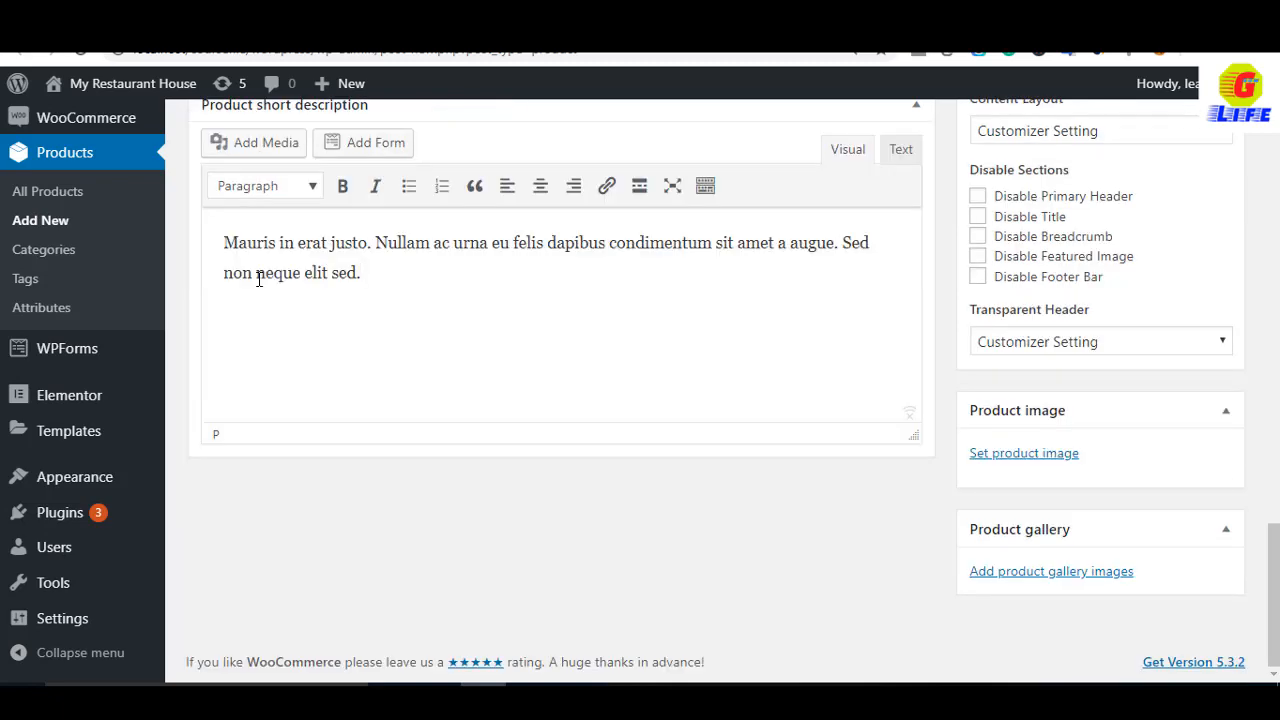
# Dismiss the Grammarly sign-in notice and assign the White Shoes product to the Men category
pyautogui.scroll(8, 426, 302)
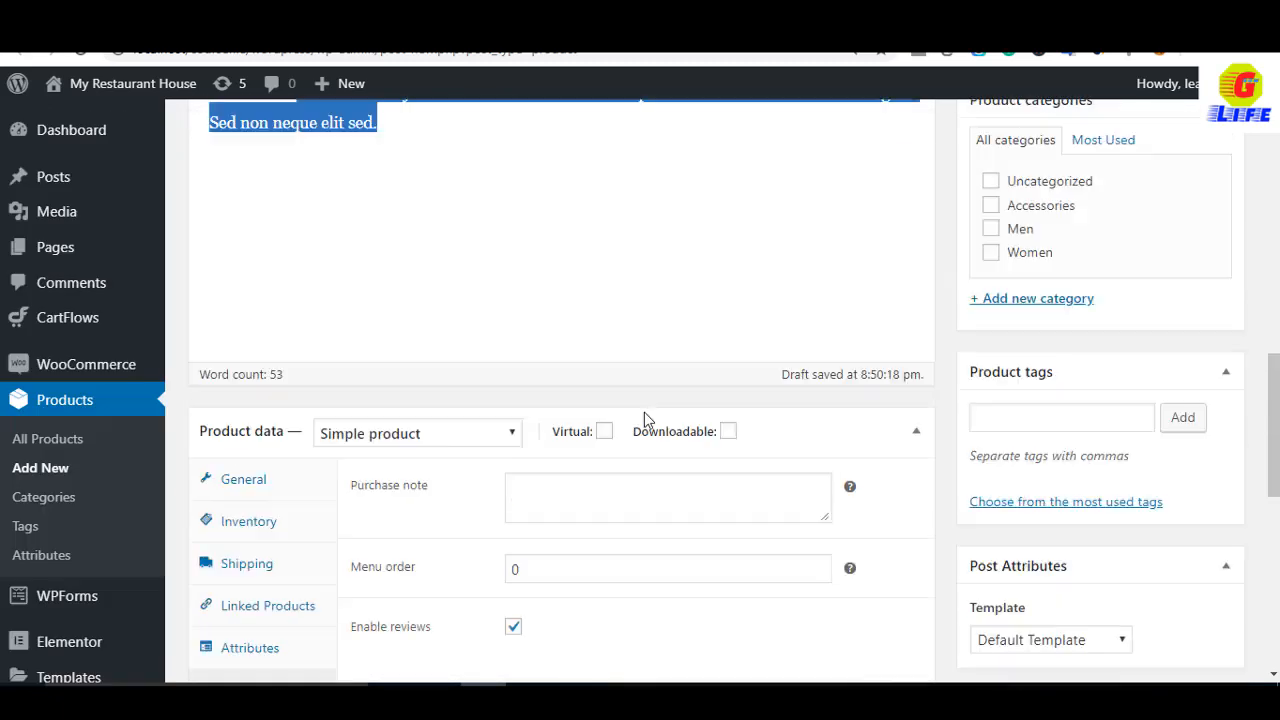
pyautogui.click(592, 303)
pyautogui.scroll(3, 697, 417)
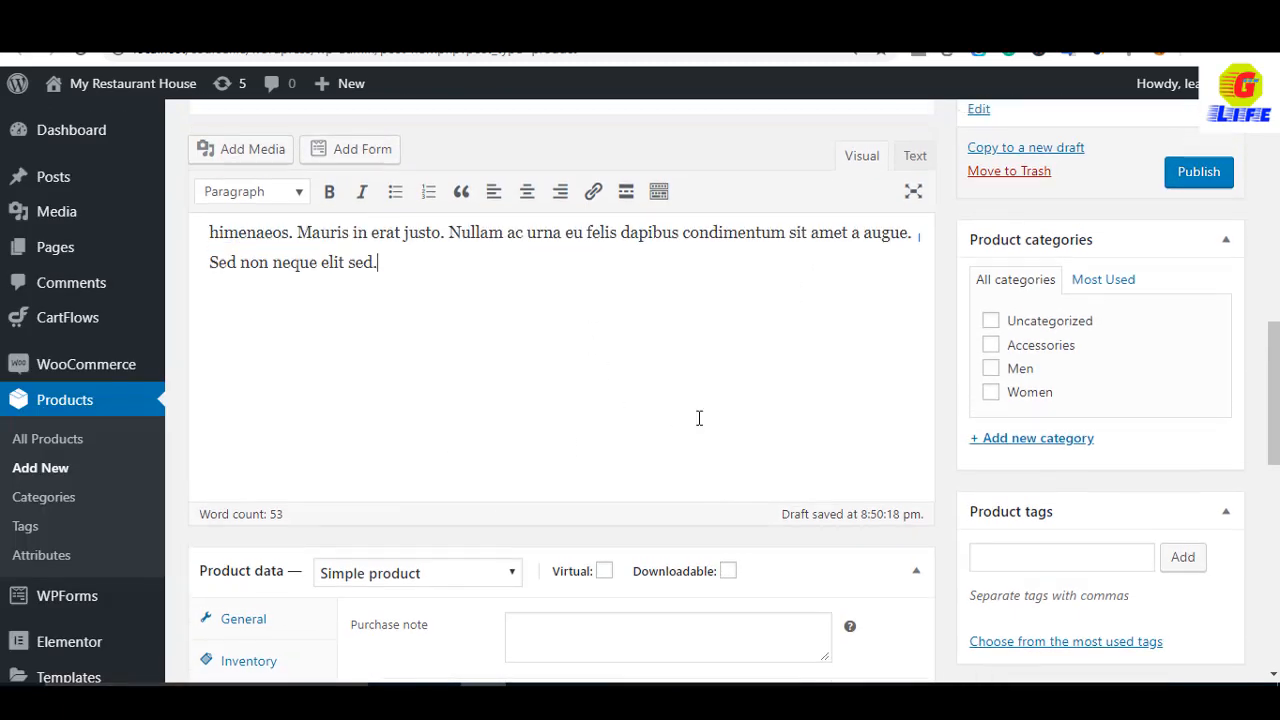
pyautogui.scroll(-2, 980, 557)
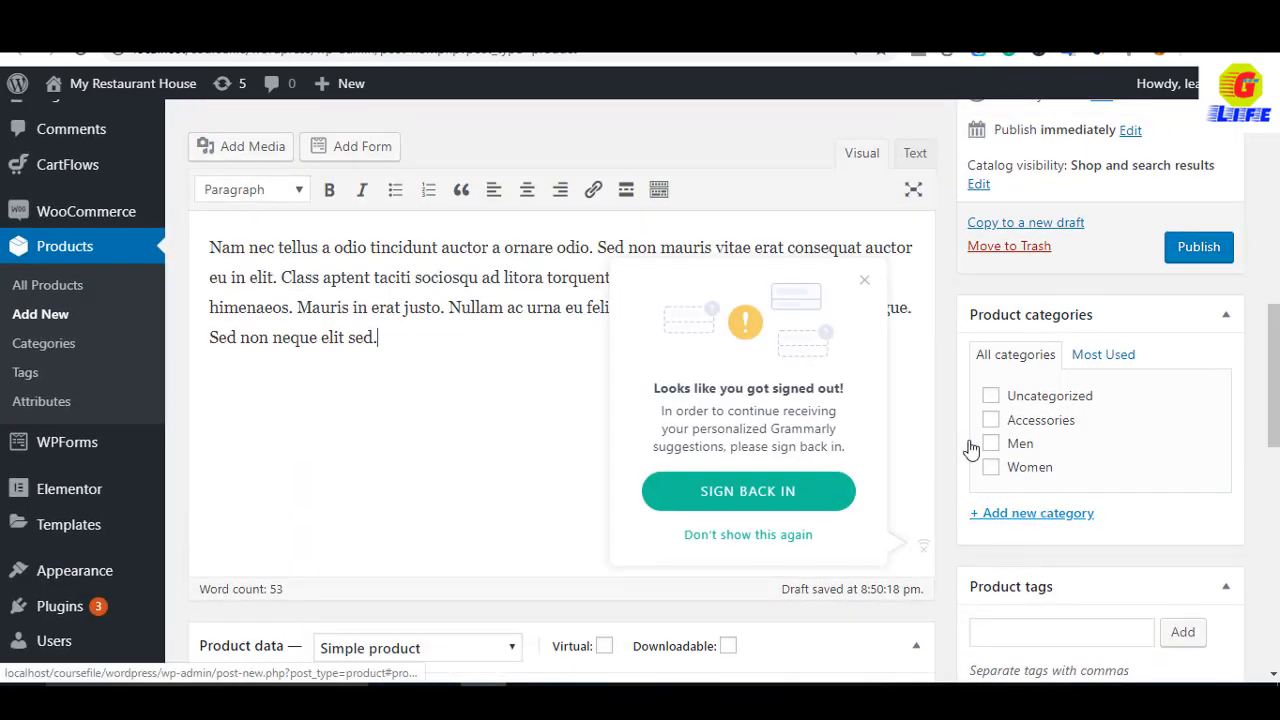
pyautogui.click(866, 283)
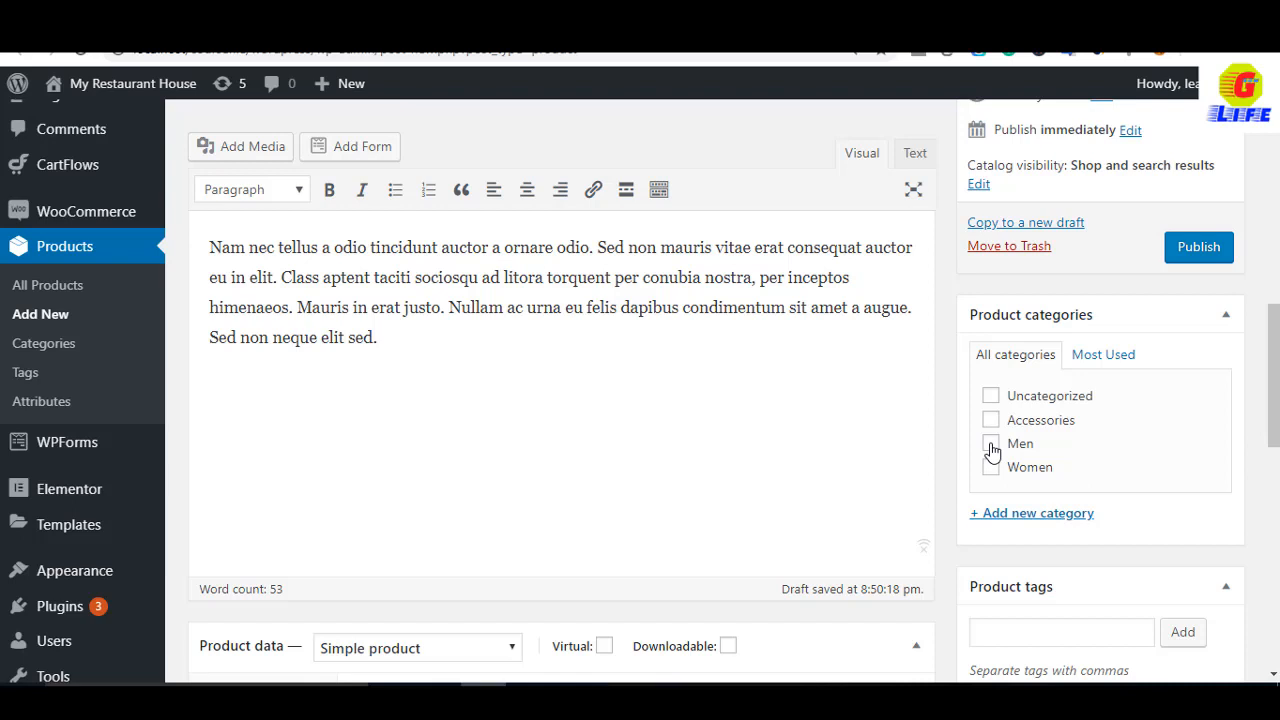
pyautogui.scroll(-2, 1003, 445)
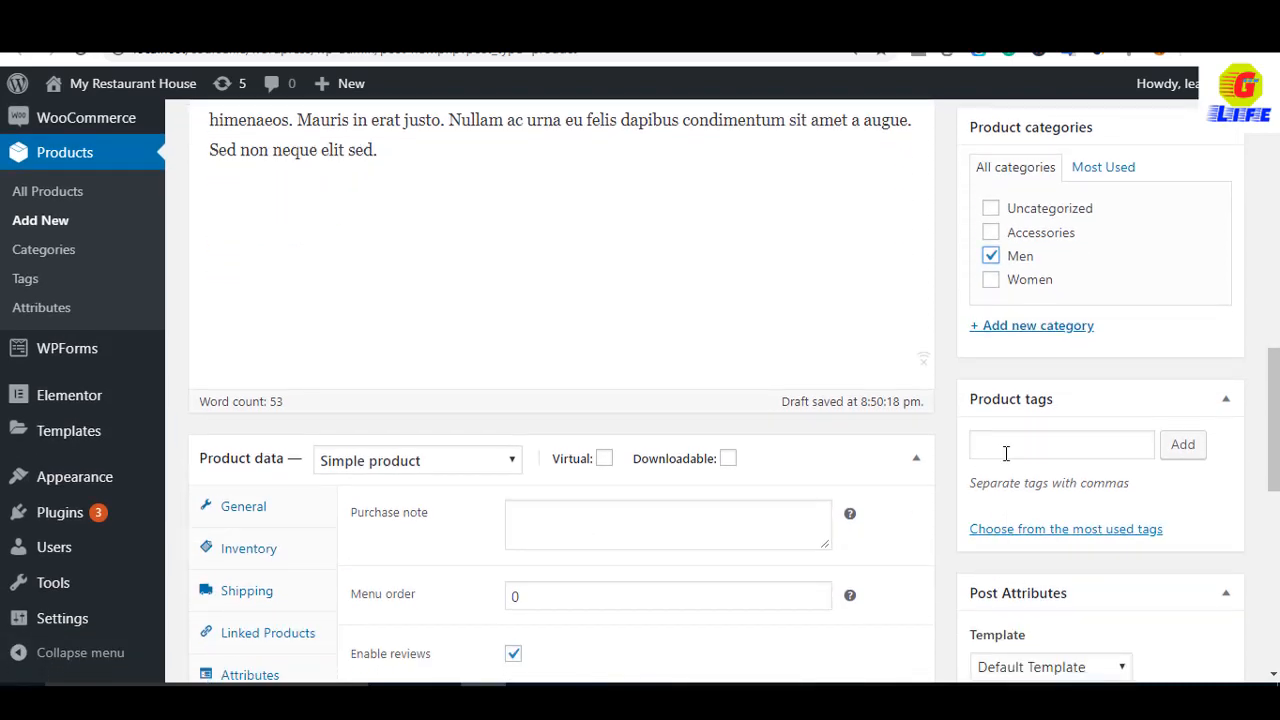
pyautogui.click(1004, 445)
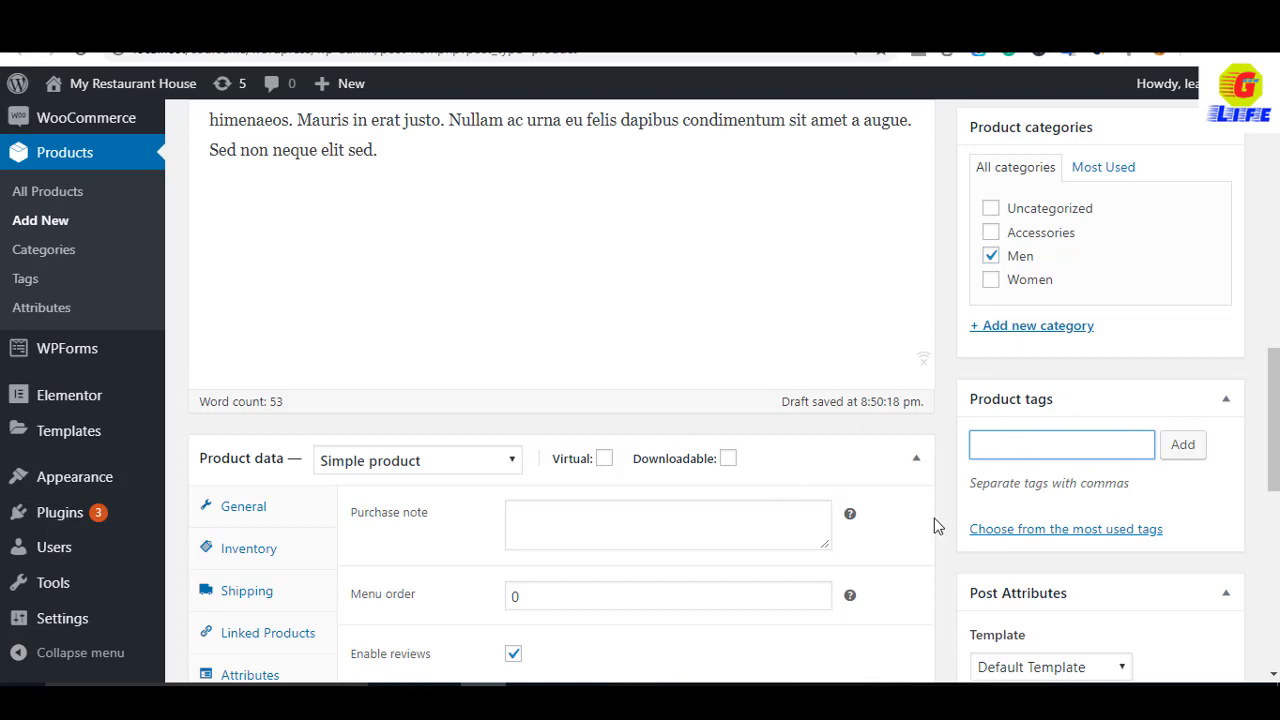
# Set white-shoes-with-led-2-free-img.jpg from the media library as the product image
pyautogui.scroll(-3, 938, 525)
pyautogui.scroll(-5, 879, 521)
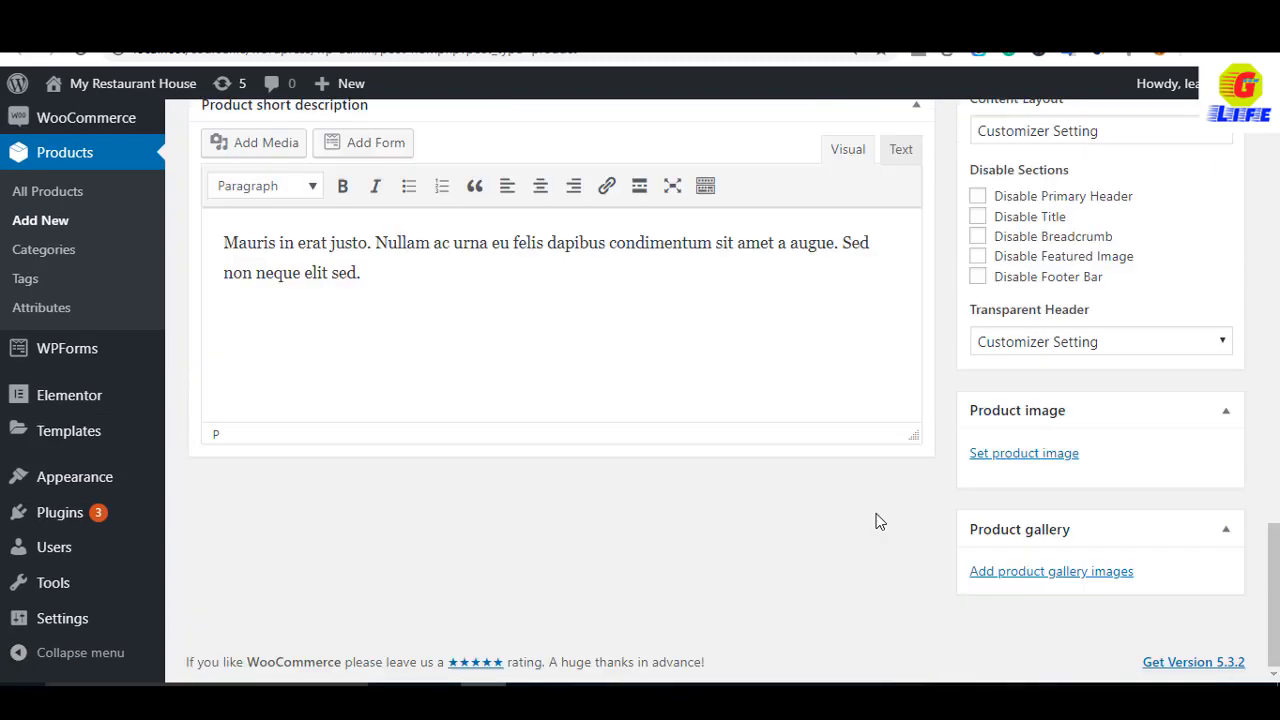
pyautogui.click(1034, 455)
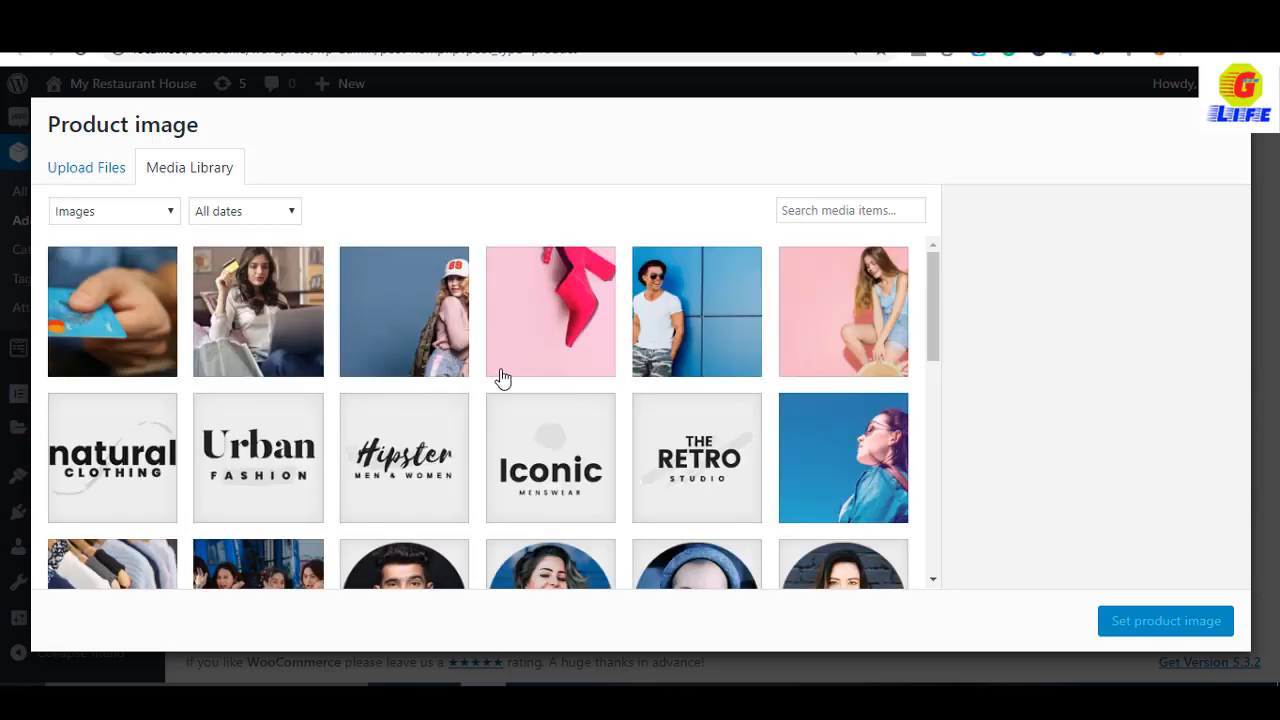
pyautogui.click(89, 171)
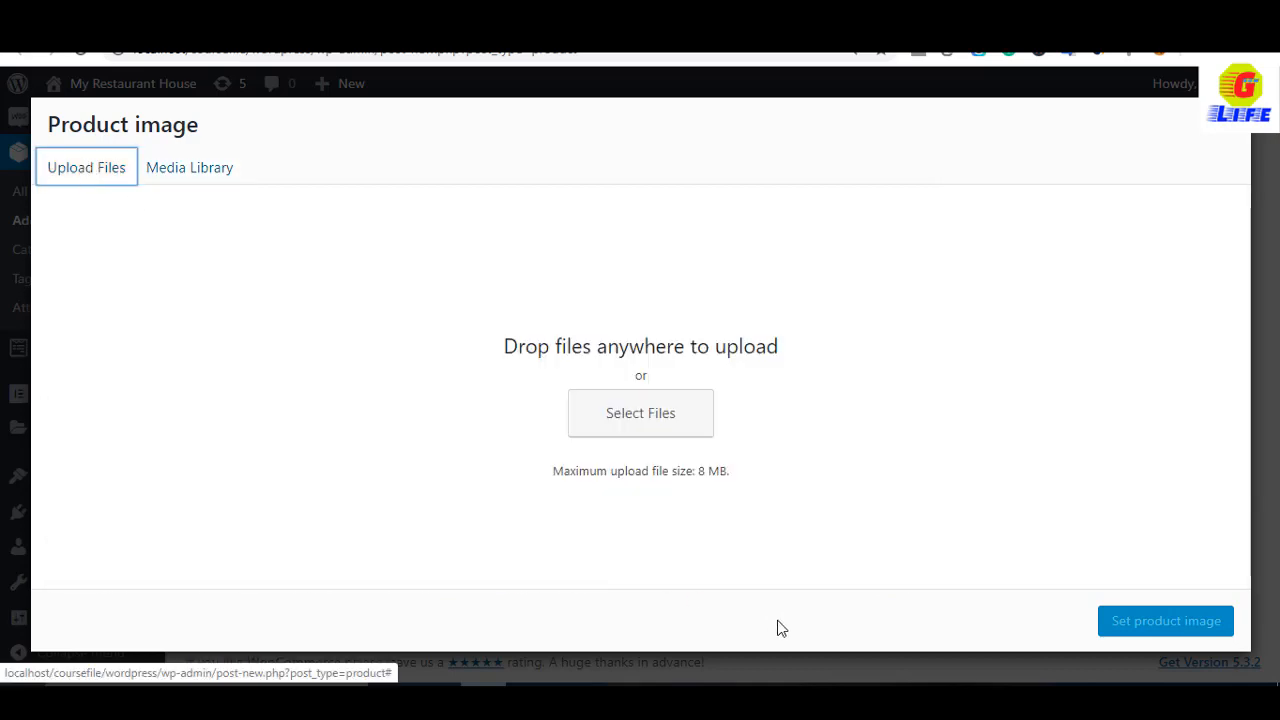
pyautogui.click(183, 168)
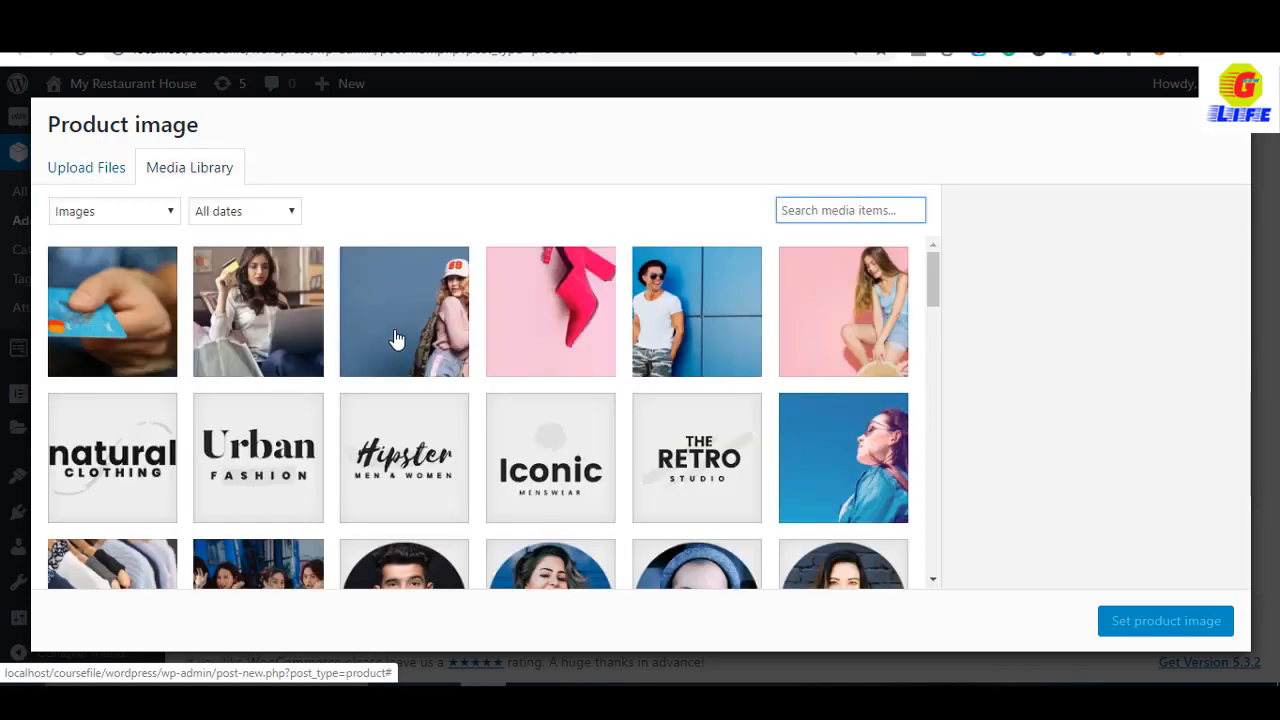
pyautogui.scroll(-5, 394, 337)
pyautogui.scroll(-10, 495, 488)
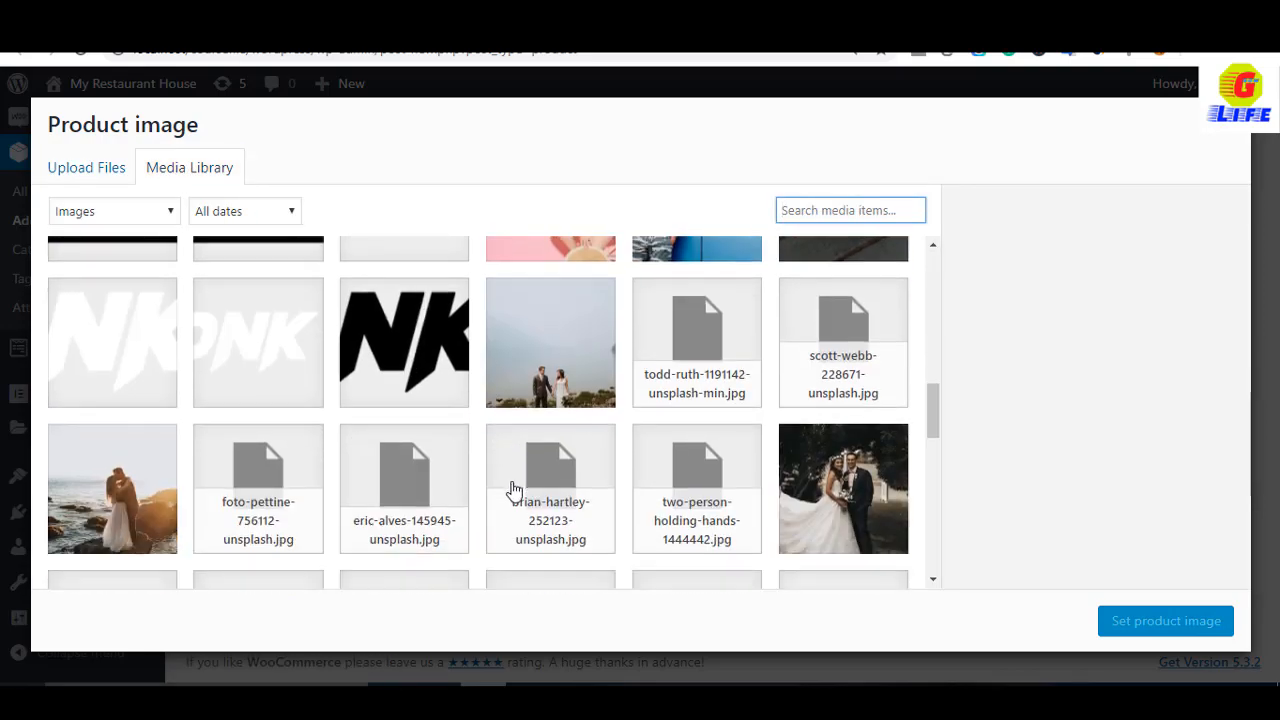
pyautogui.scroll(-2, 500, 490)
pyautogui.click(117, 373)
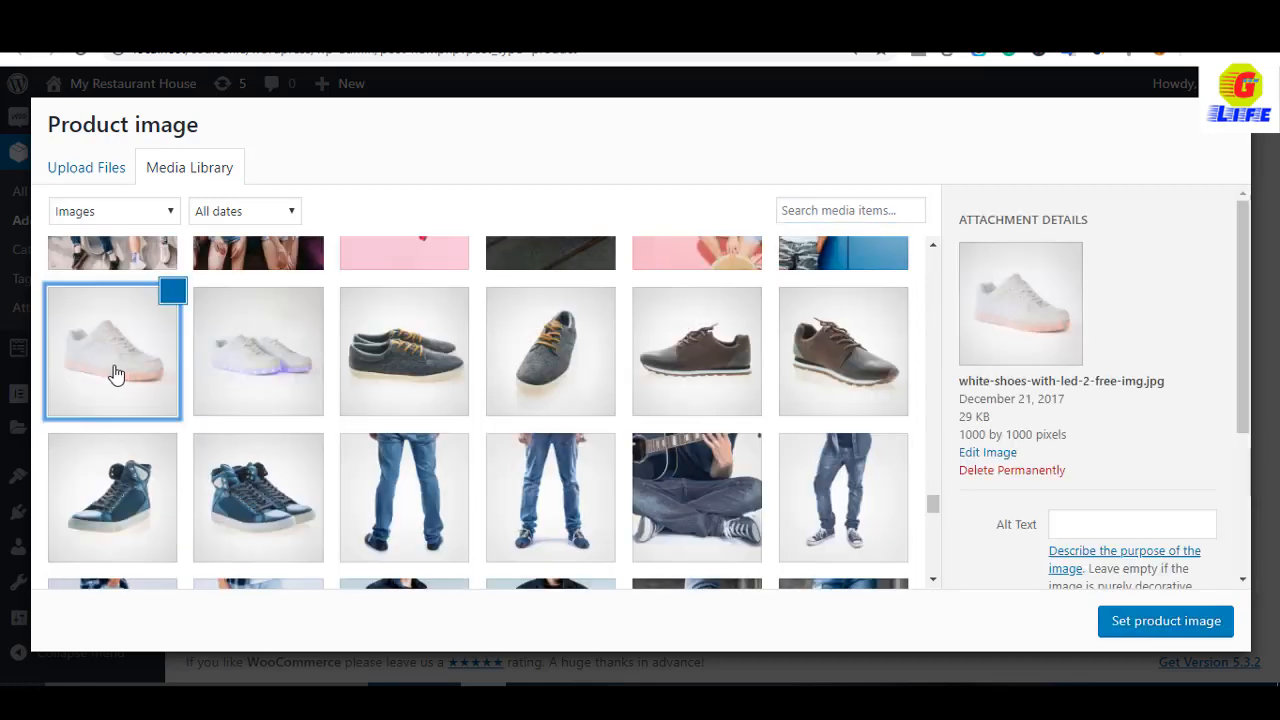
pyautogui.click(1130, 628)
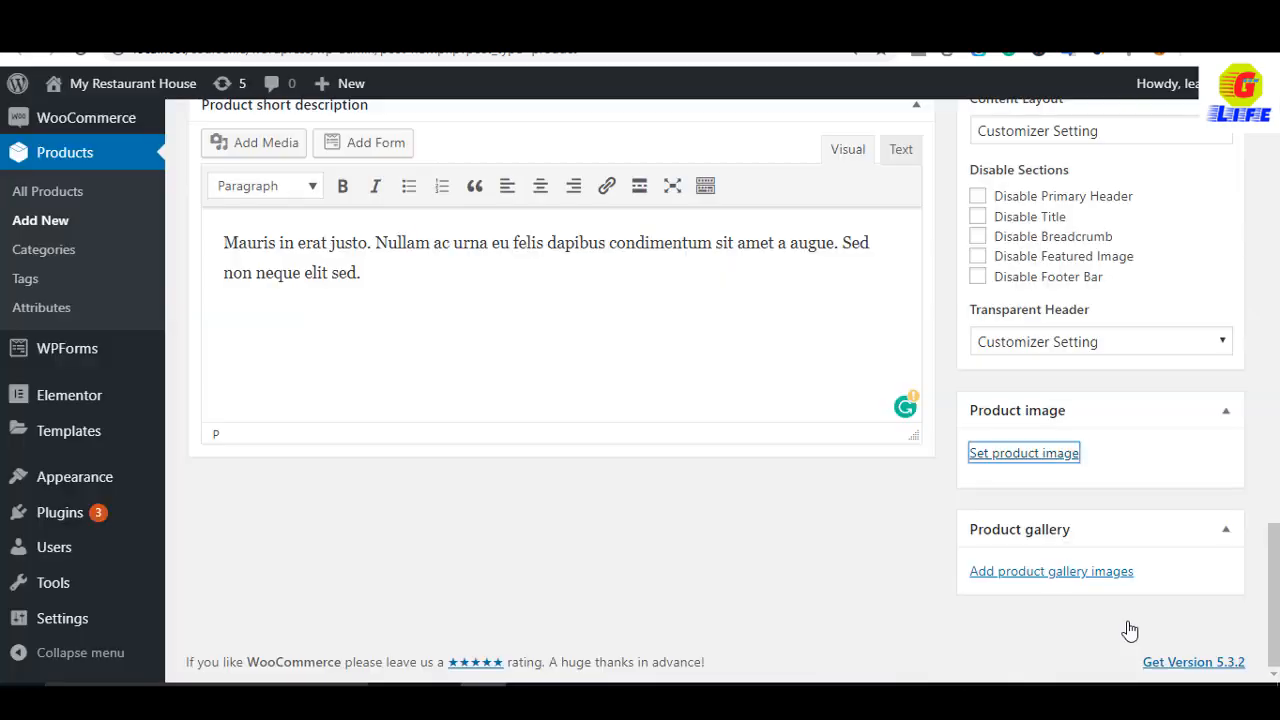
# Add the paired white LED shoes image and the two gray men's shoes images to the product gallery
pyautogui.scroll(-3, 1100, 605)
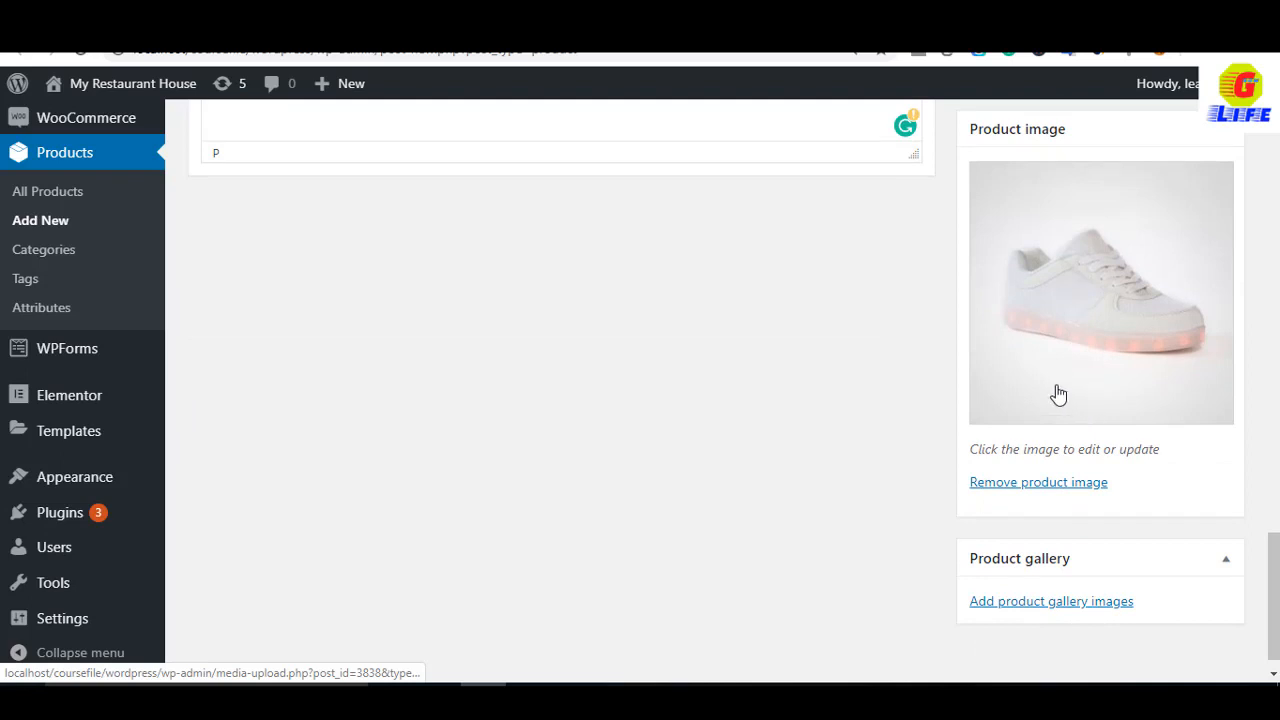
pyautogui.click(1020, 603)
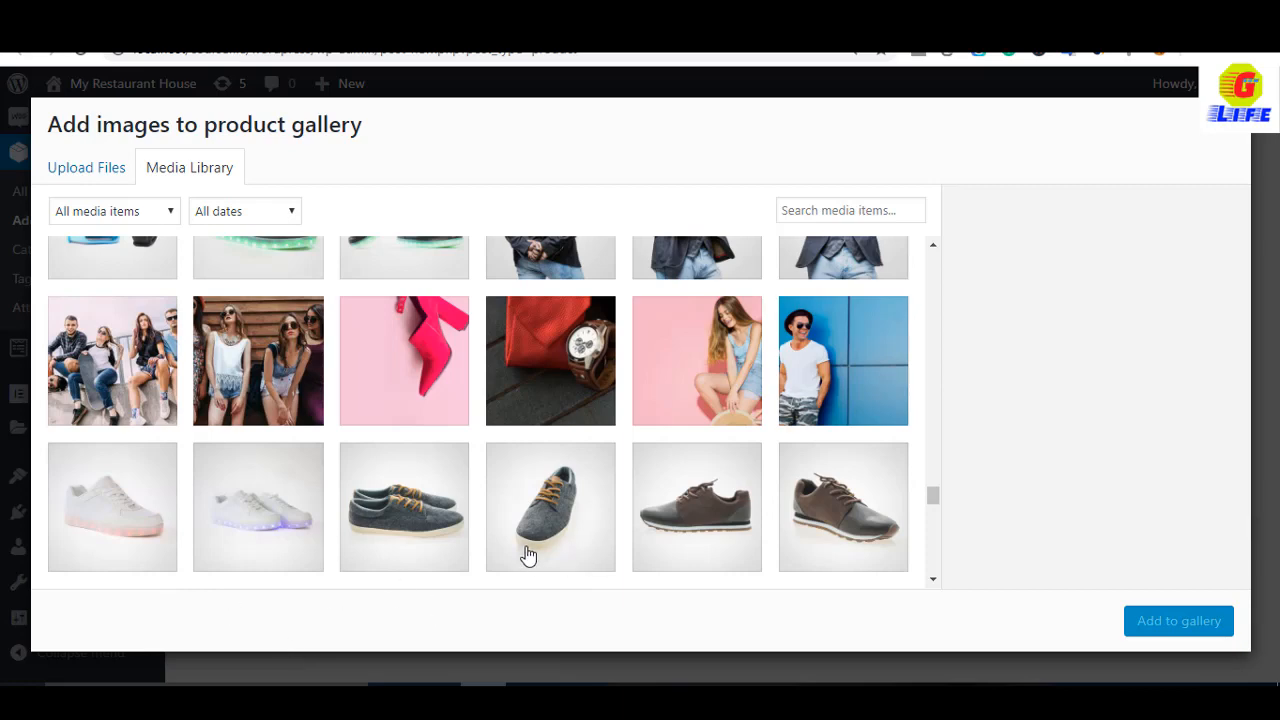
pyautogui.click(265, 533)
pyautogui.click(451, 534)
pyautogui.click(603, 551)
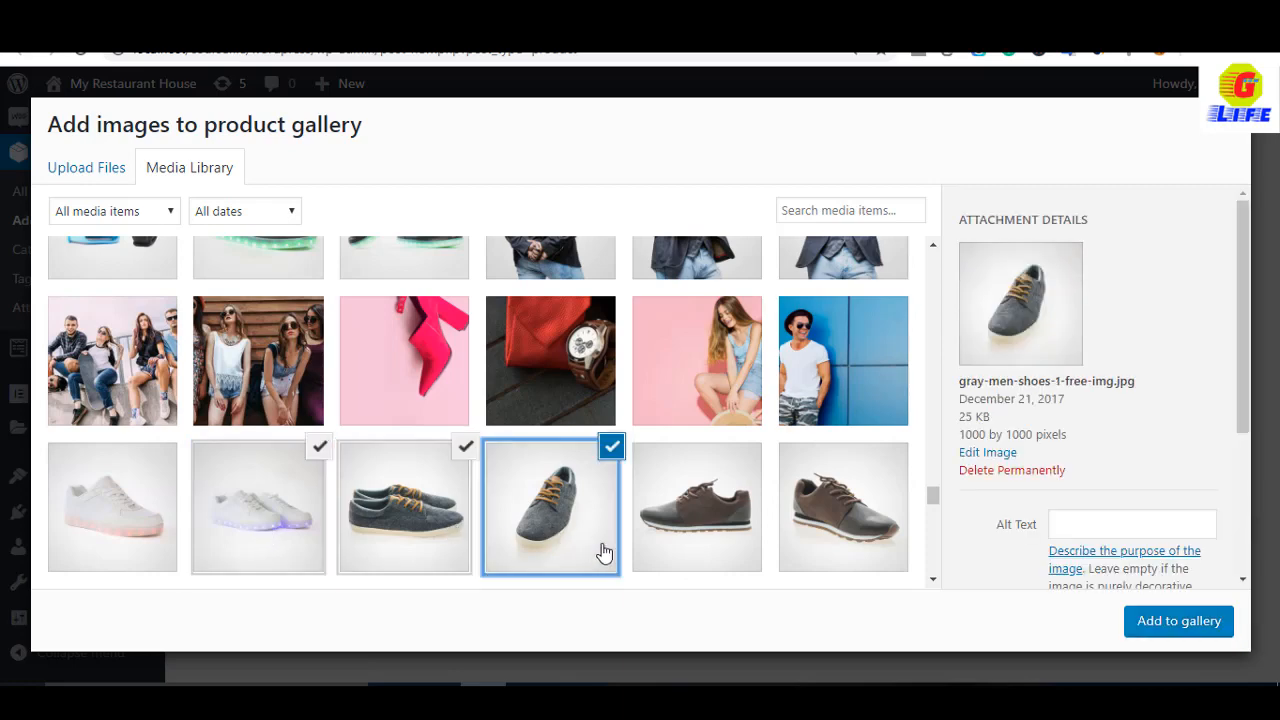
pyautogui.click(1166, 630)
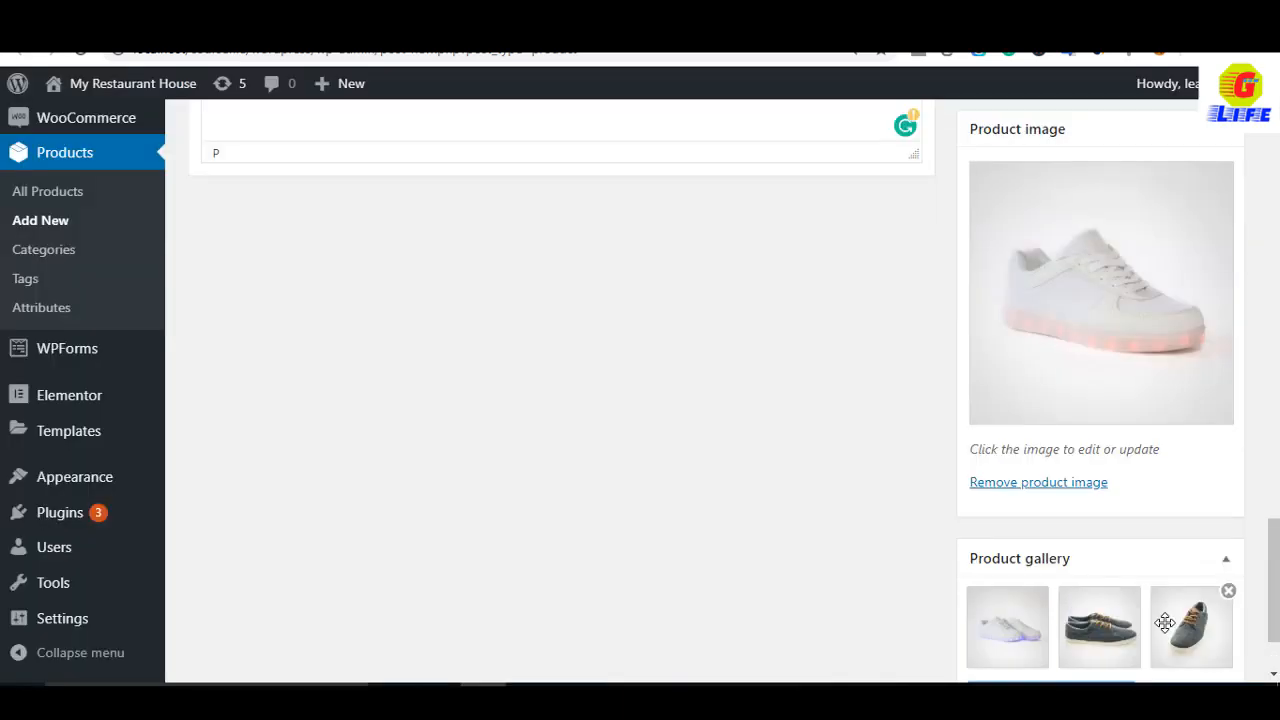
# Publish the White Shoes product
pyautogui.scroll(10, 986, 585)
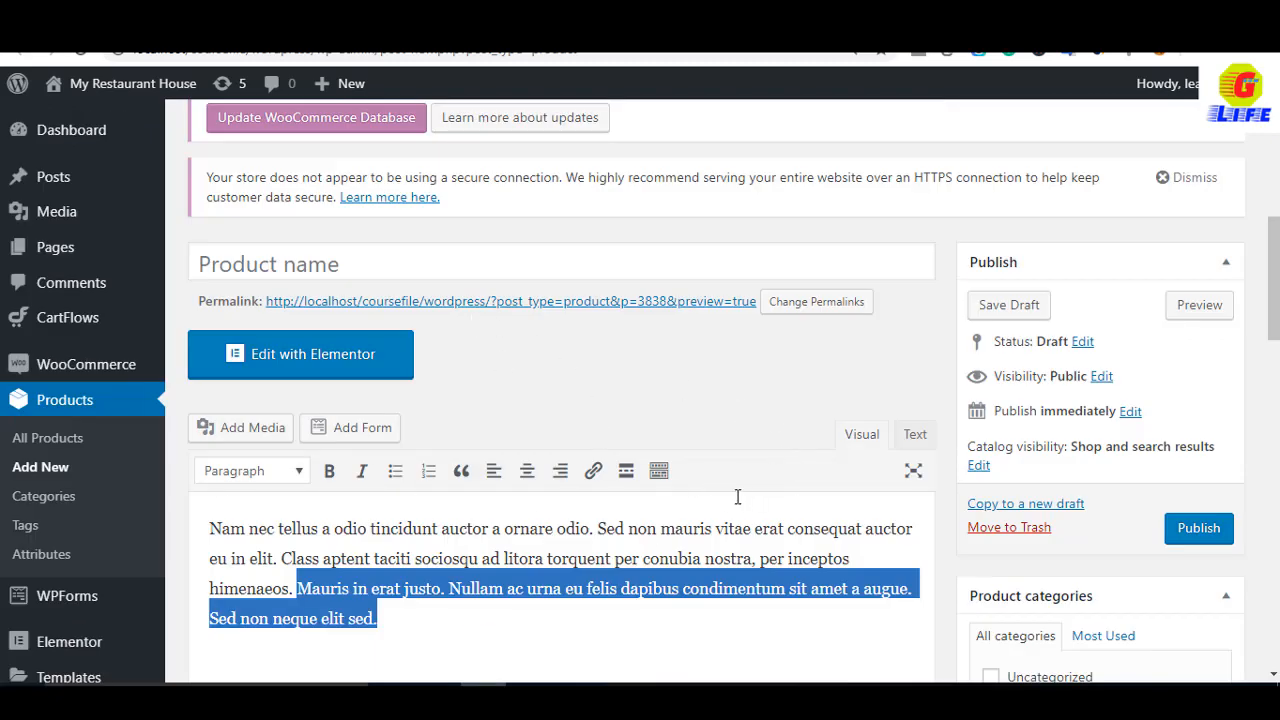
pyautogui.scroll(-2, 734, 498)
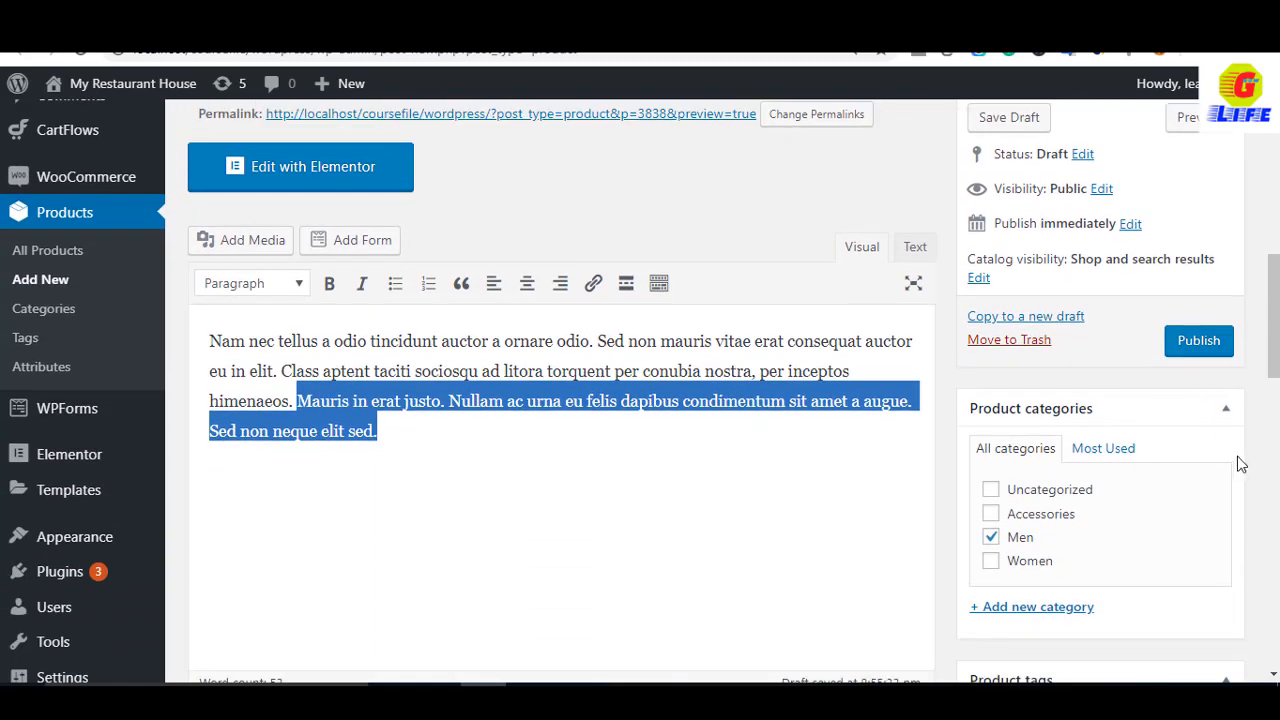
pyautogui.click(1199, 341)
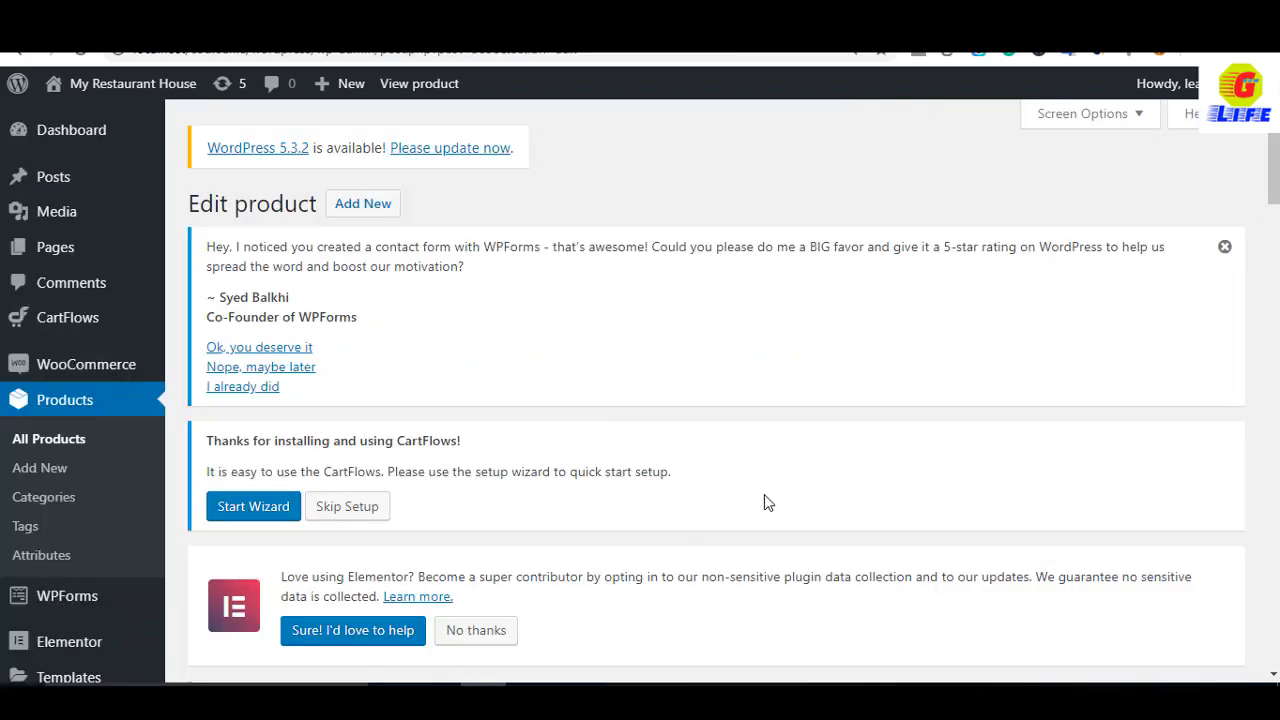
# Start another new product from the Products list in a separate browser tab and name it Black Shoes
pyautogui.click(790, 16)
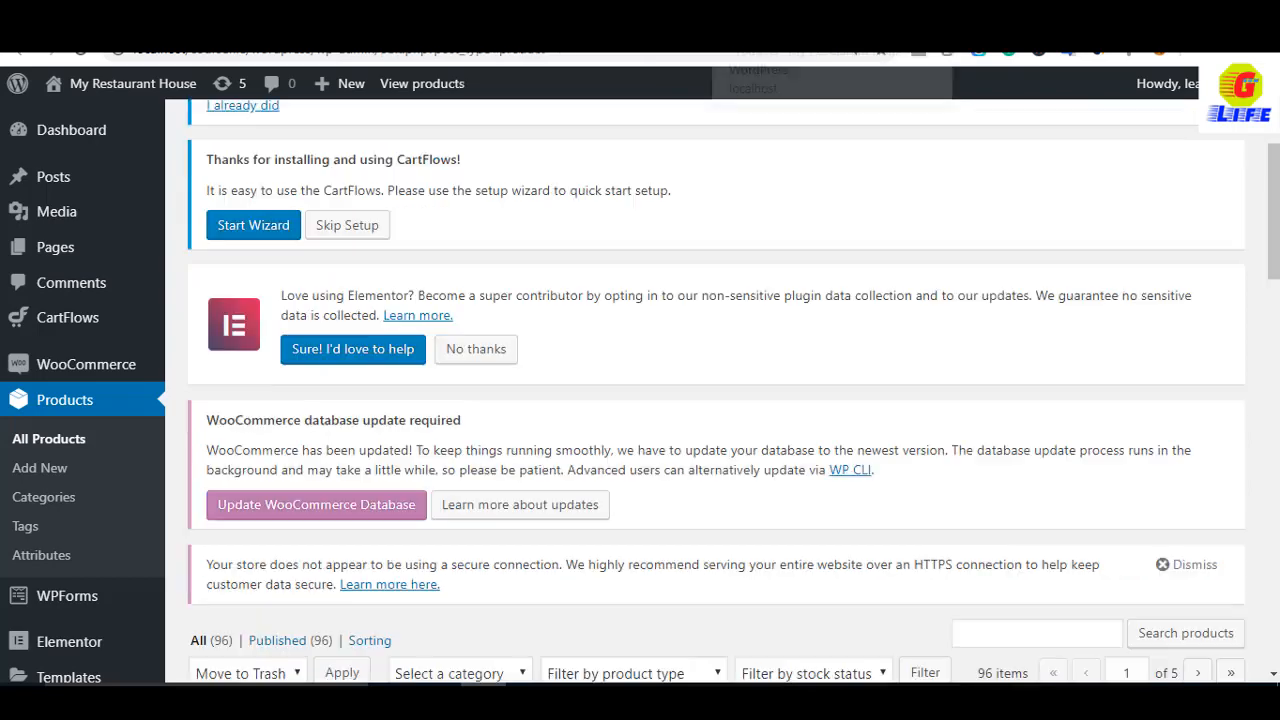
pyautogui.scroll(3, 508, 428)
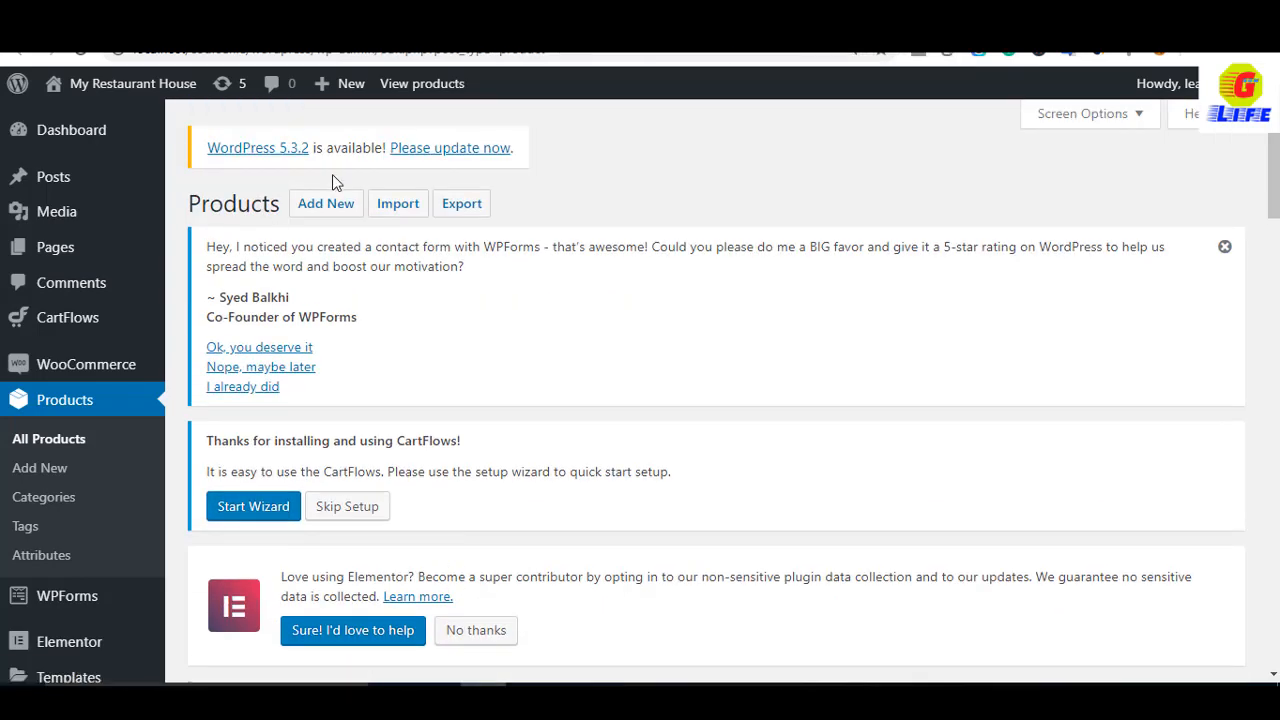
pyautogui.rightClick(327, 207)
pyautogui.click(429, 226)
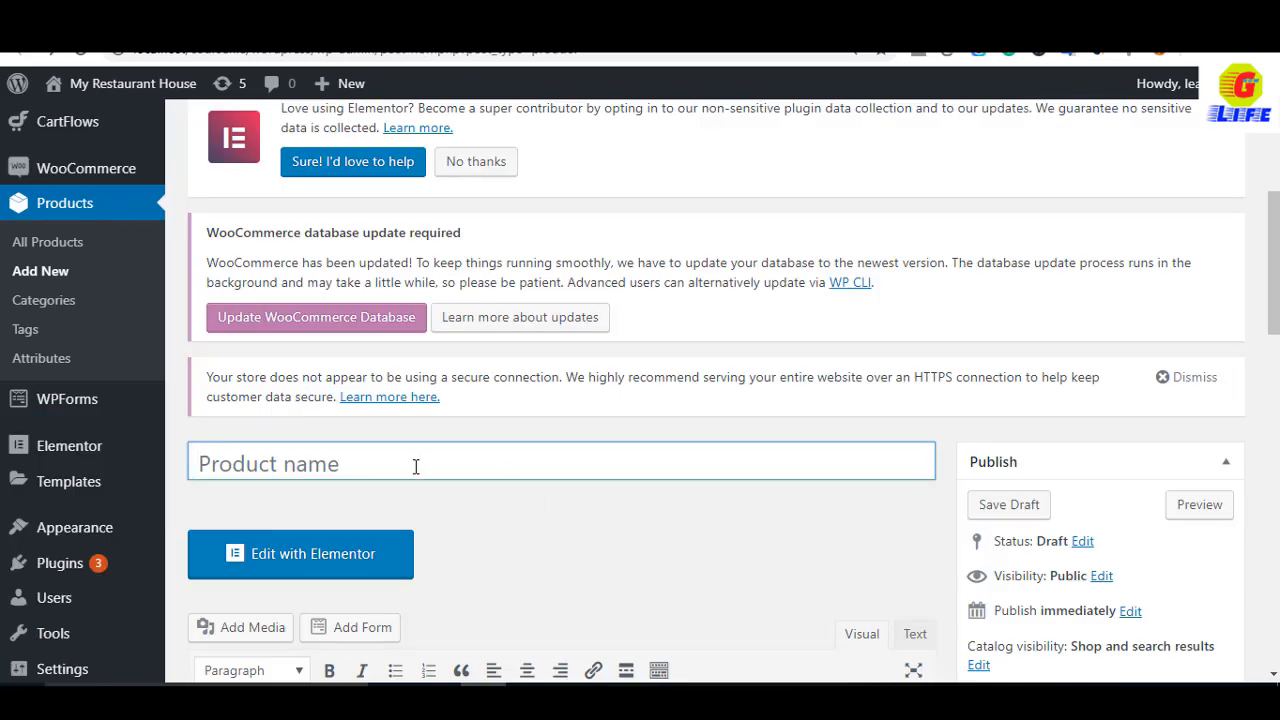
pyautogui.write('Black Shoes')
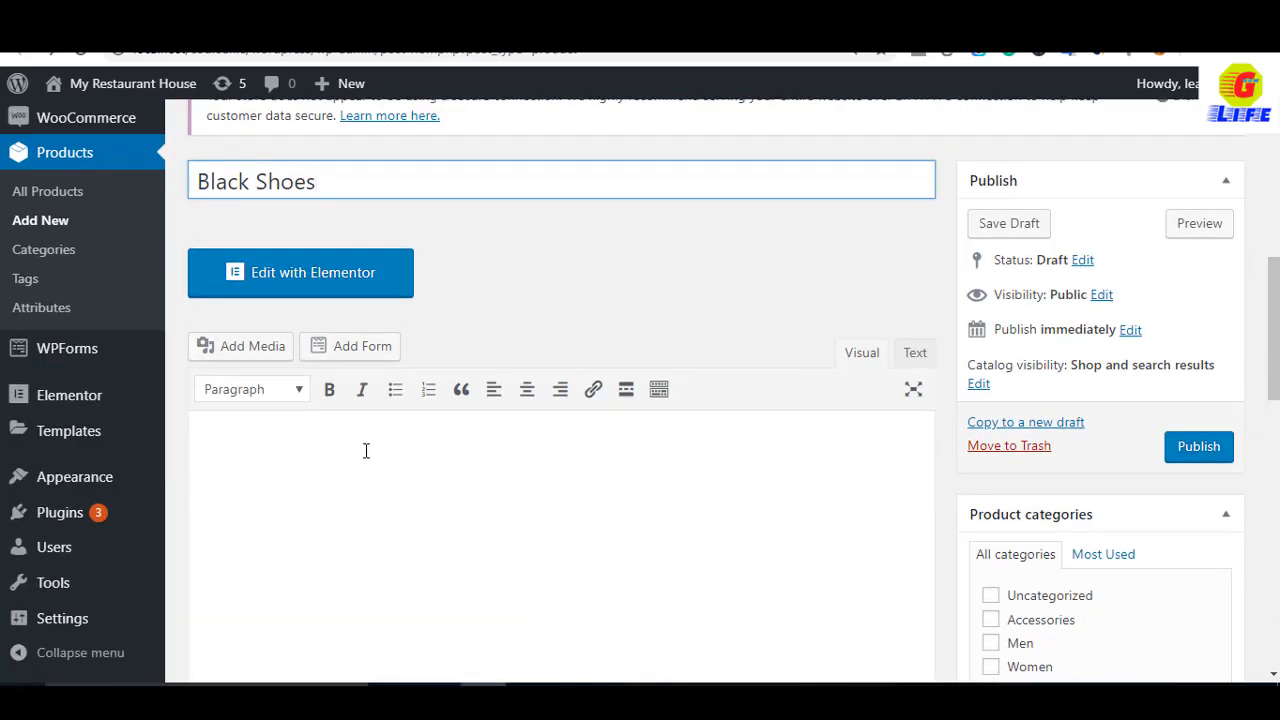
# Paste the placeholder text beginning "Mauris in erat justo" into the Black Shoes product's main description
pyautogui.click(363, 459)
pyautogui.rightClick(358, 460)
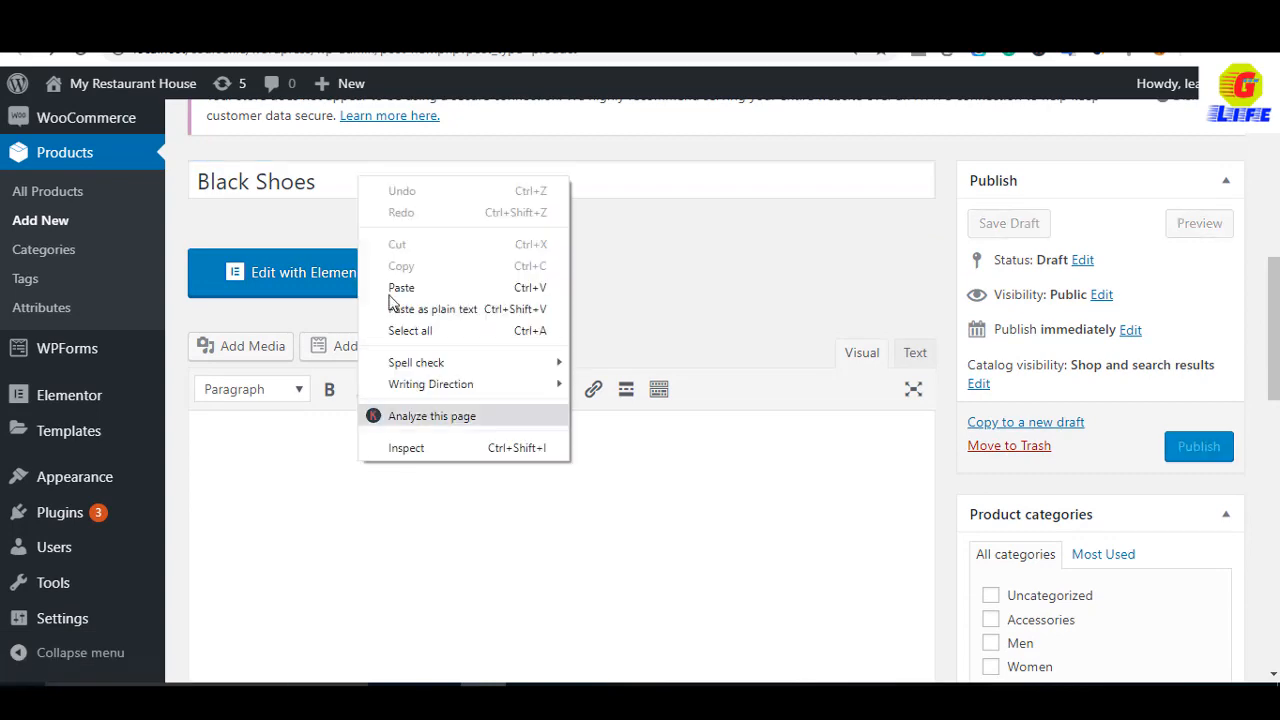
pyautogui.click(455, 306)
# Copy the closing part of the Black Shoes description, from "erat justo" to "elit sed.", into its short description
pyautogui.moveTo(436, 443); pyautogui.dragTo(466, 489)
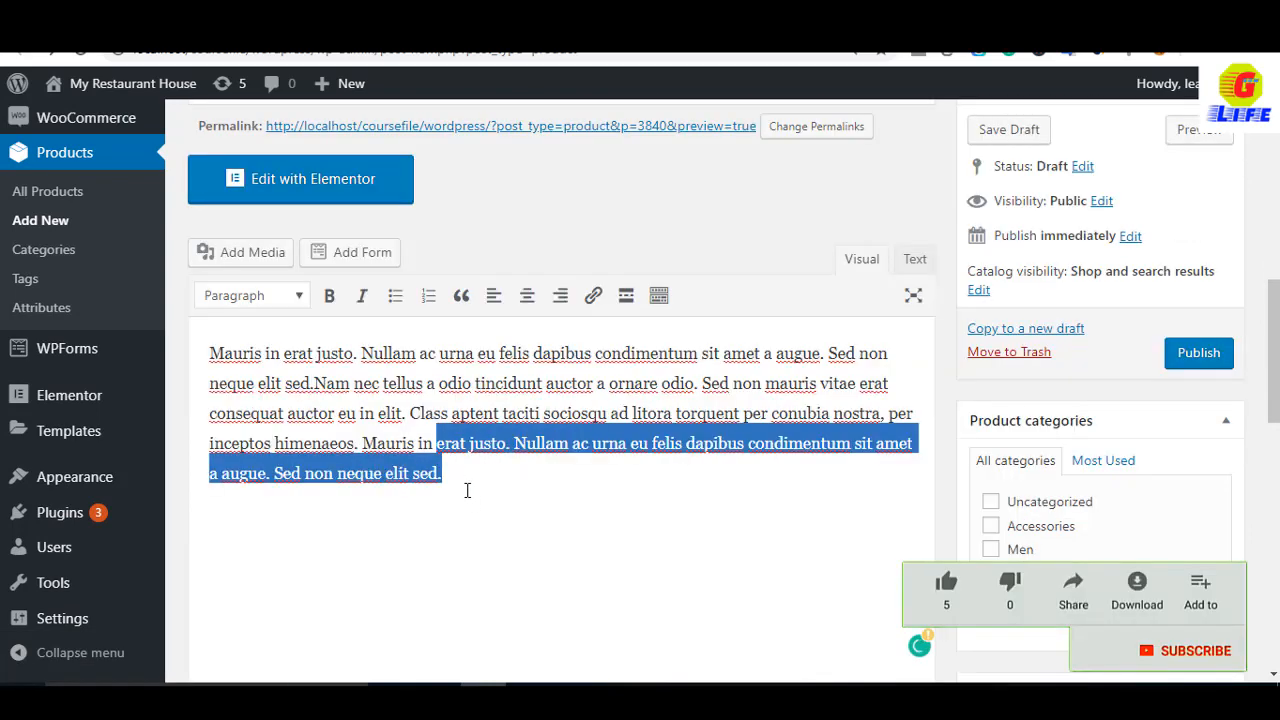
pyautogui.rightClick(462, 443)
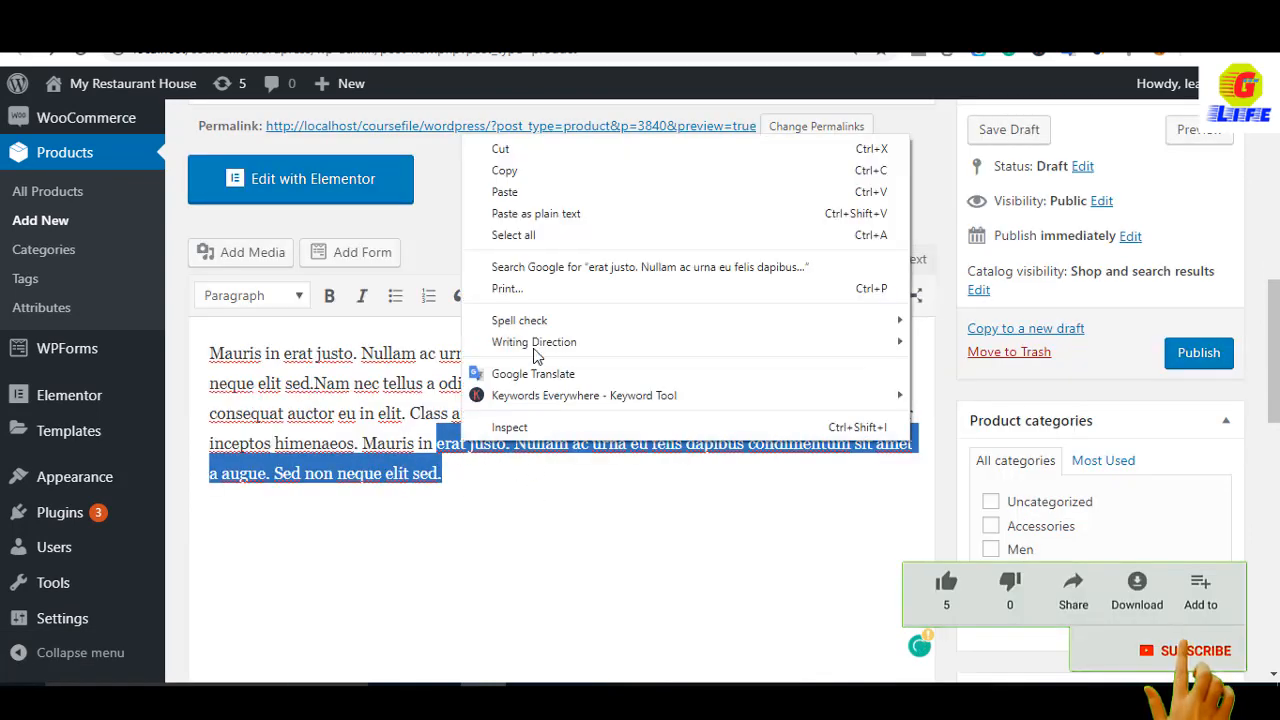
pyautogui.click(504, 171)
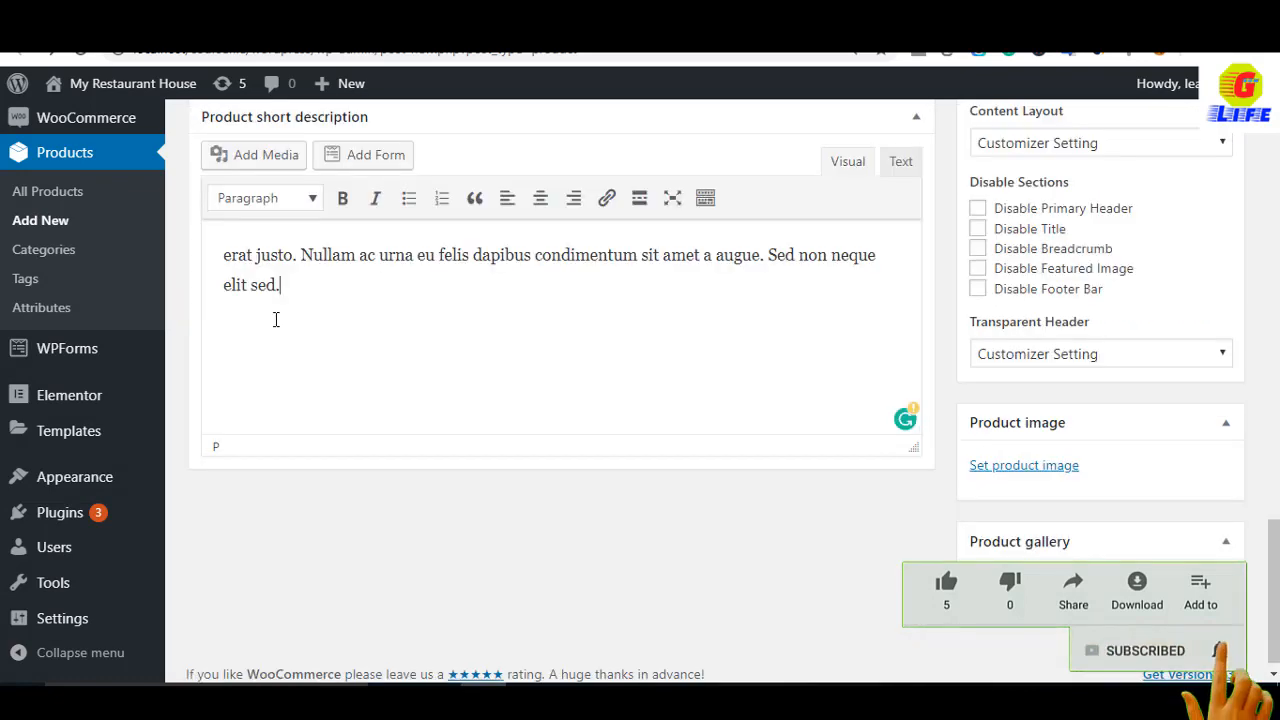
# Change the Black Shoes product type to Variable product
pyautogui.scroll(5, 509, 357)
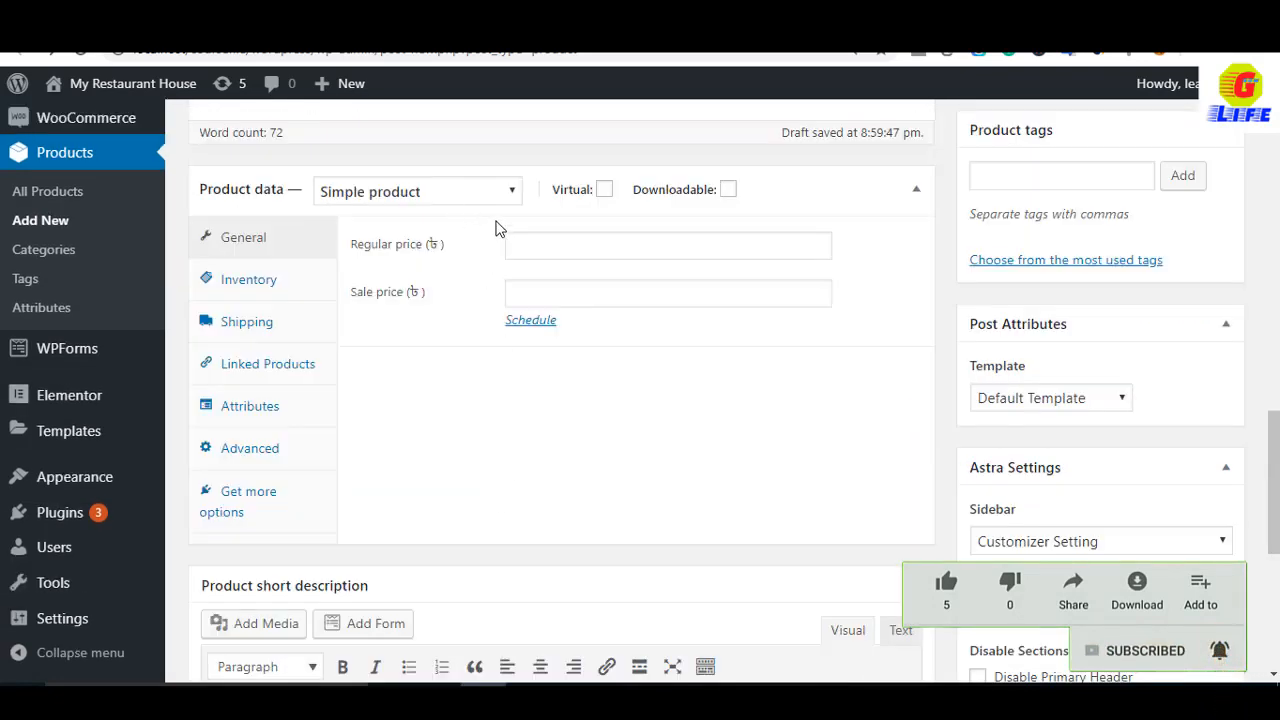
pyautogui.click(509, 192)
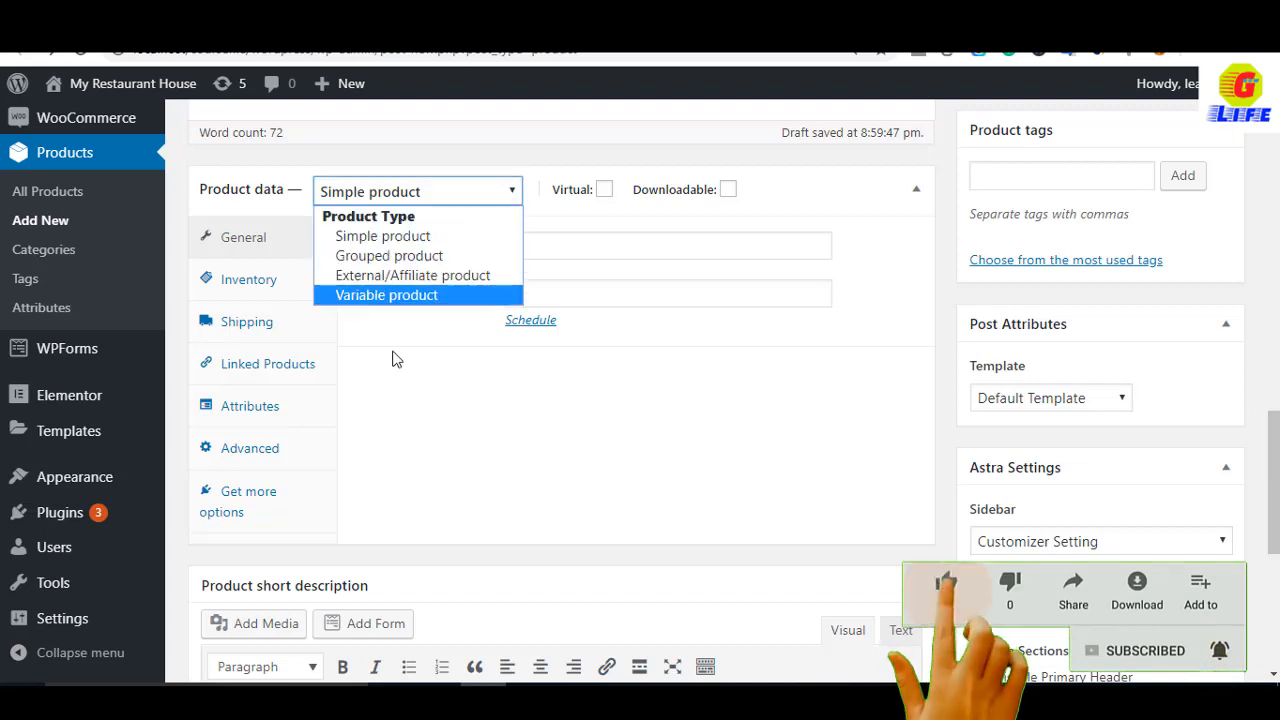
pyautogui.click(452, 296)
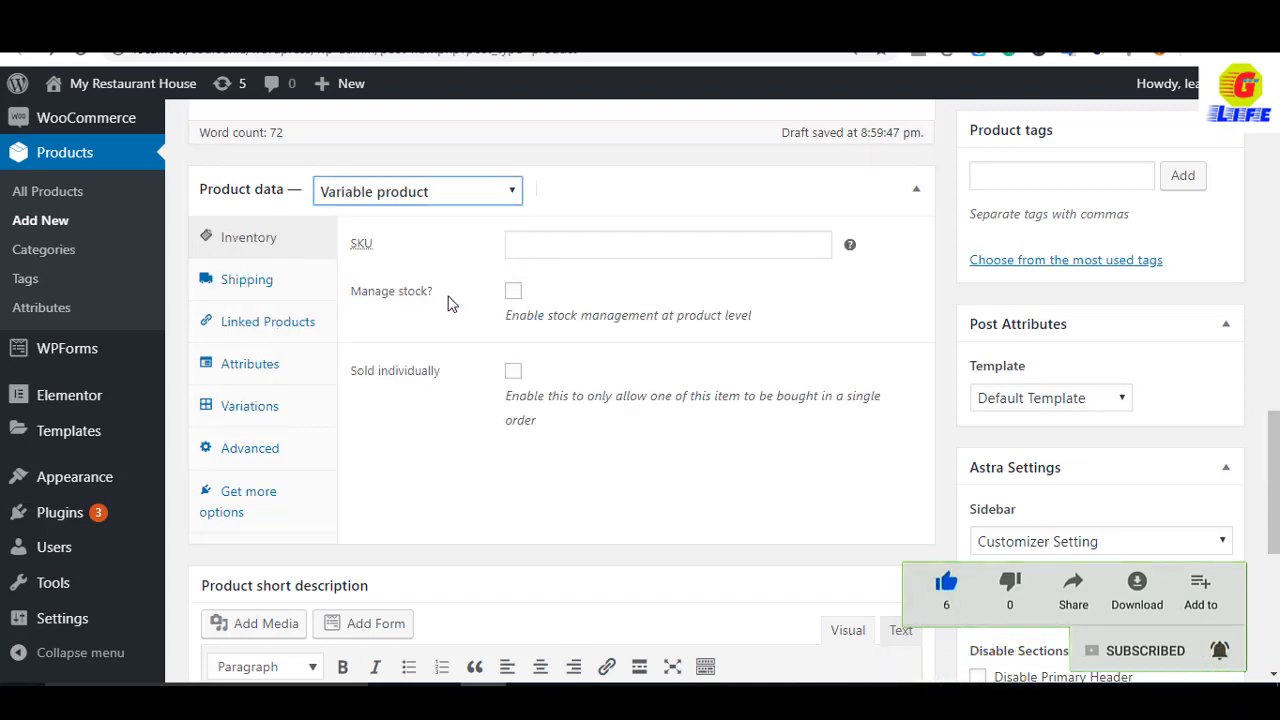
# Enable stock management at product level for Black Shoes and set the stock quantity to 75
pyautogui.scroll(-1, 530, 320)
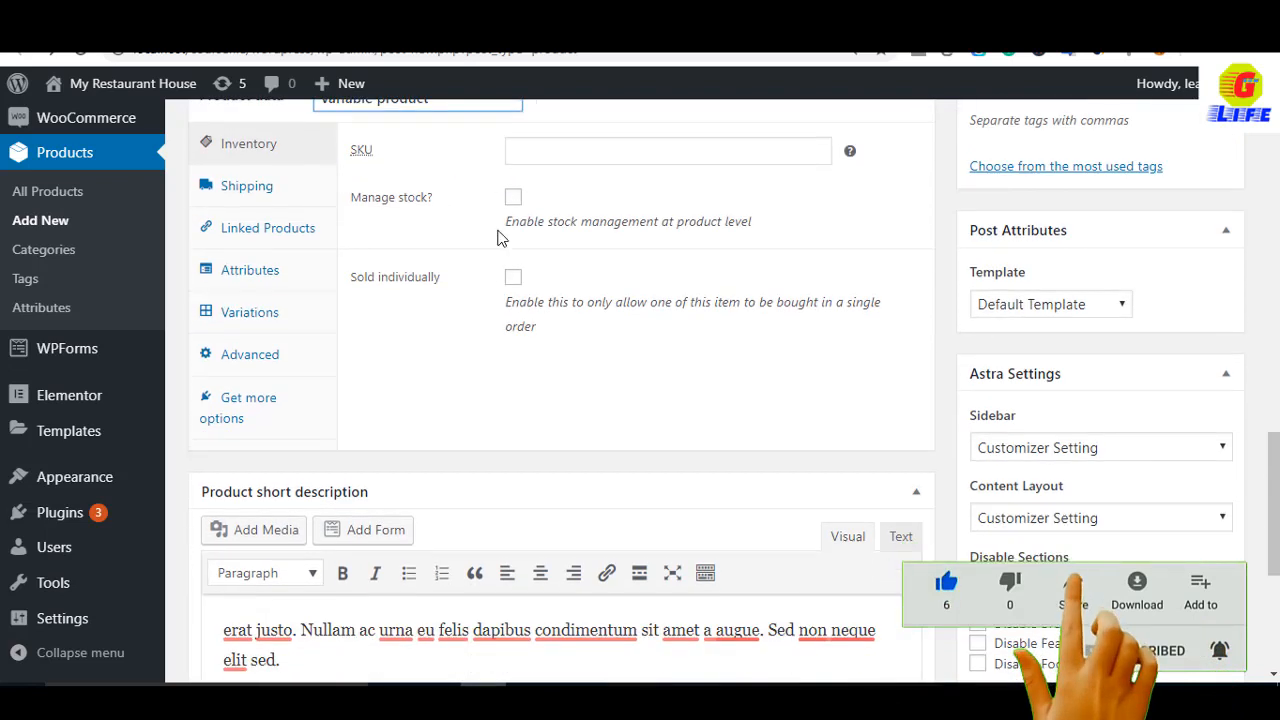
pyautogui.click(513, 197)
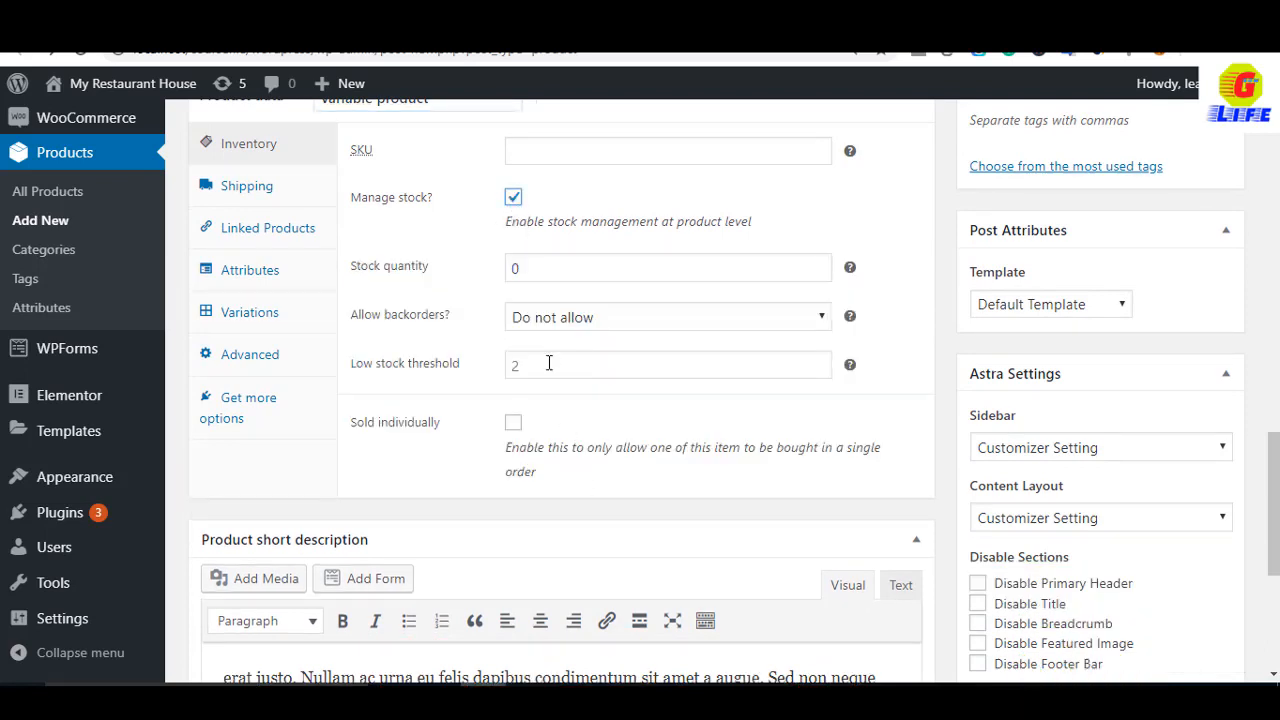
pyautogui.click(551, 270)
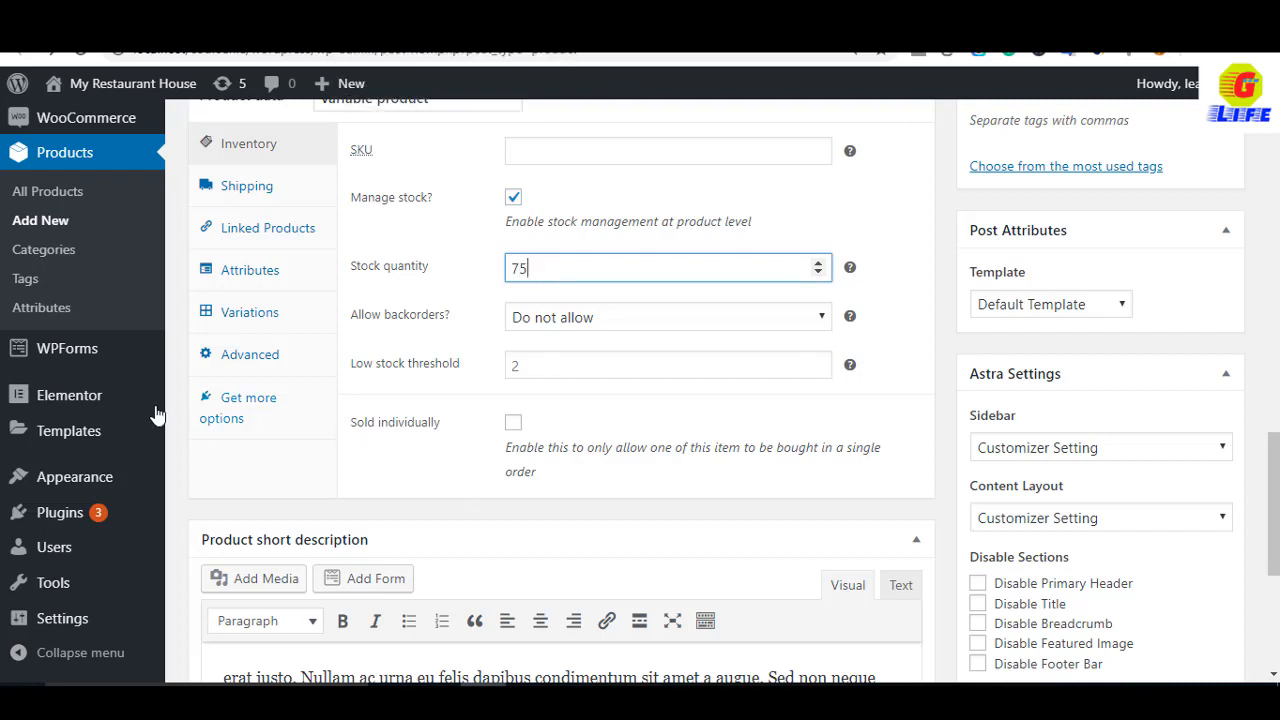
# Add a custom product attribute named Color with the value black and save the attributes
pyautogui.click(247, 280)
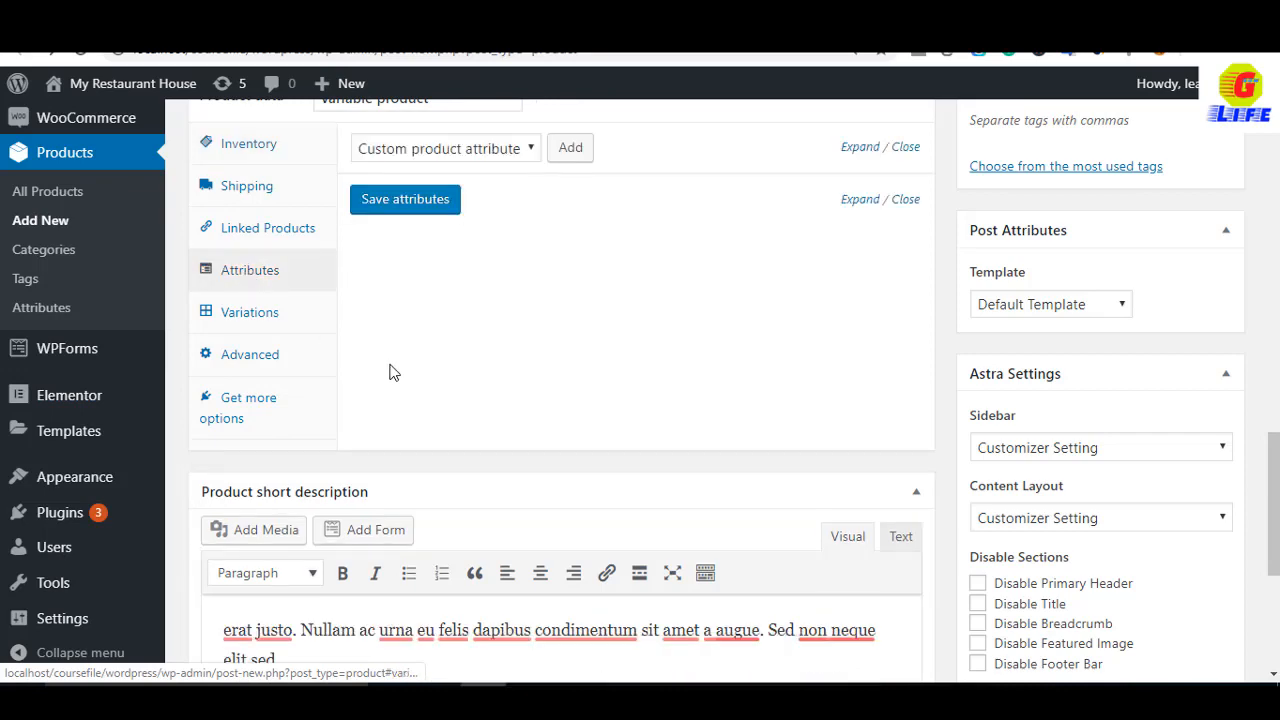
pyautogui.scroll(2, 400, 420)
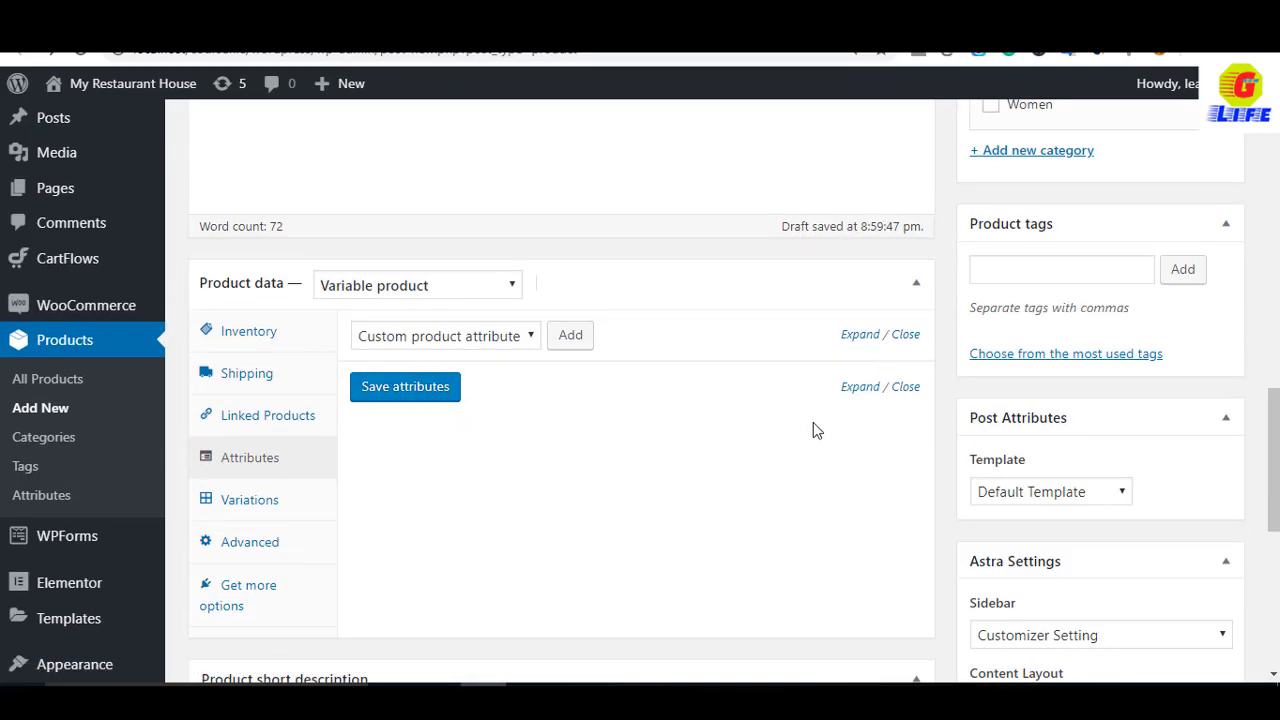
pyautogui.click(578, 338)
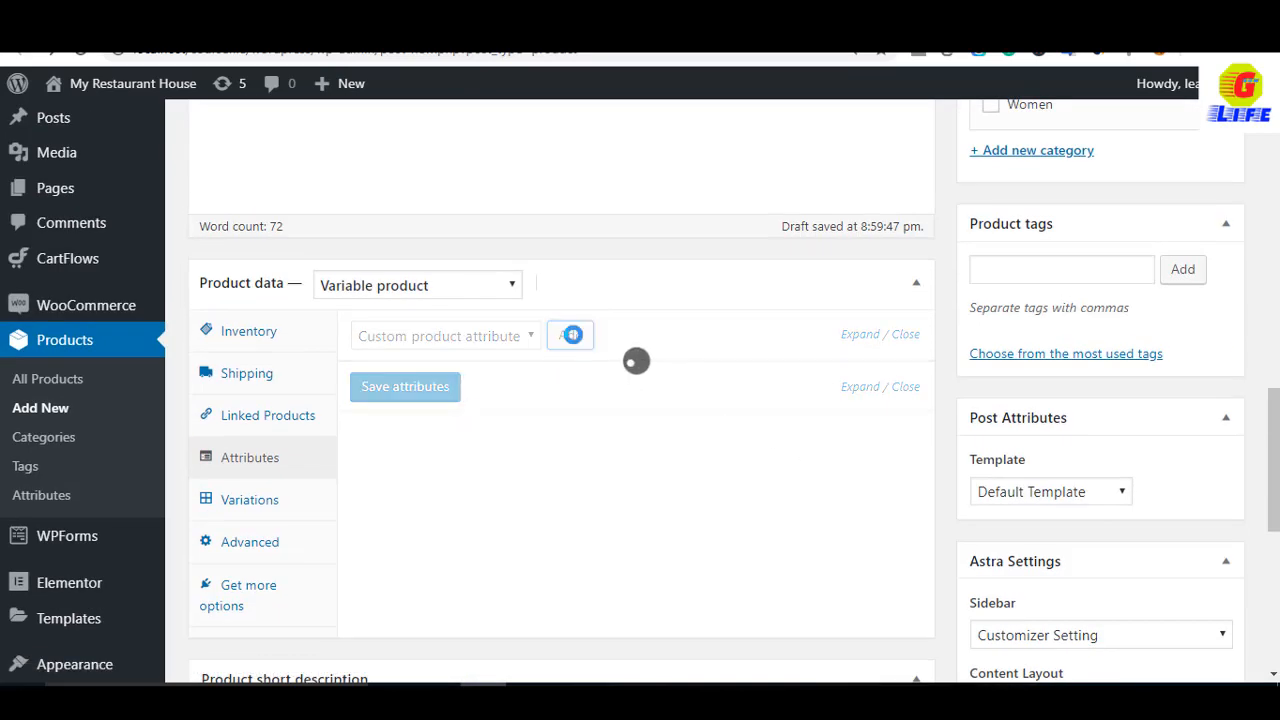
pyautogui.scroll(-1, 500, 400)
pyautogui.click(432, 368)
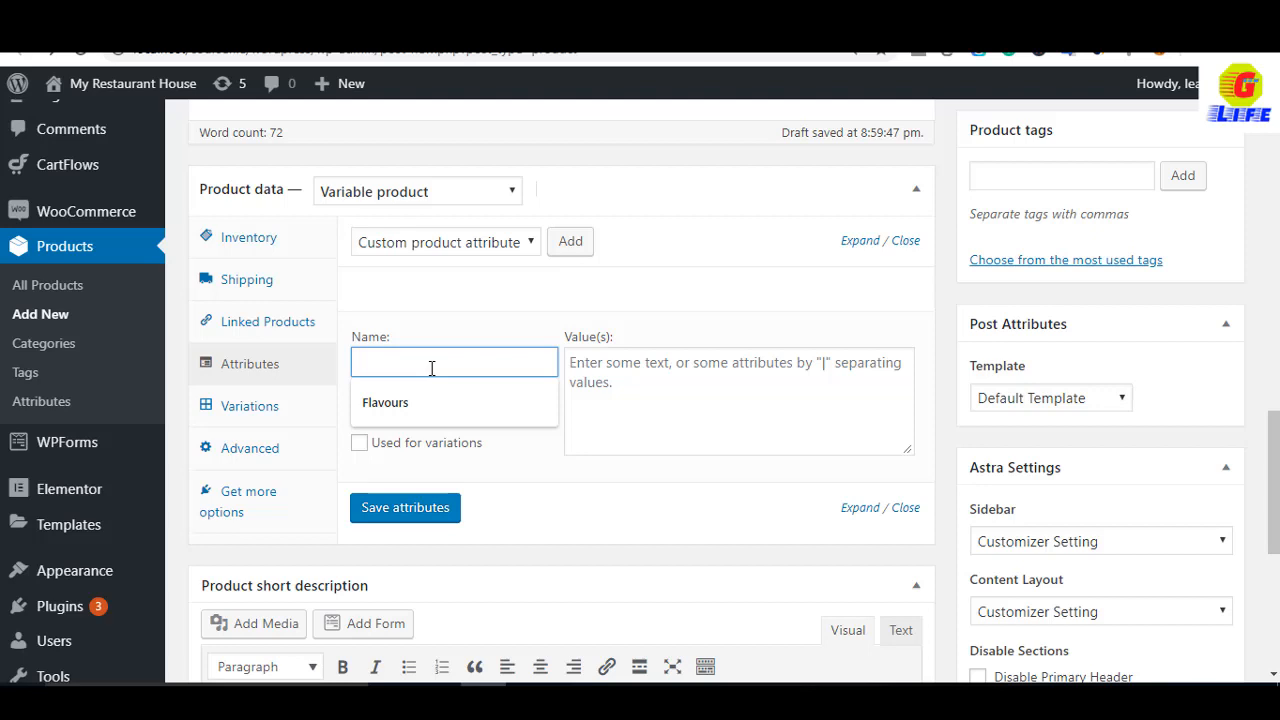
pyautogui.write('Color')
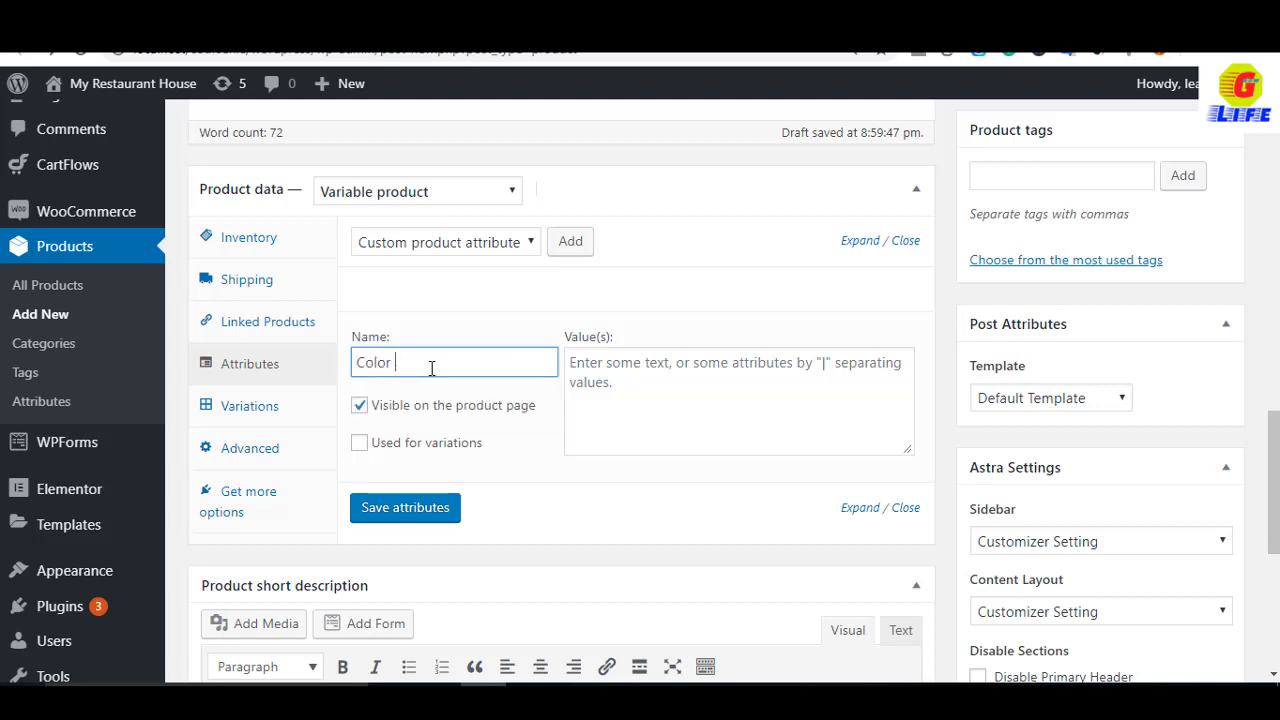
pyautogui.click(599, 385)
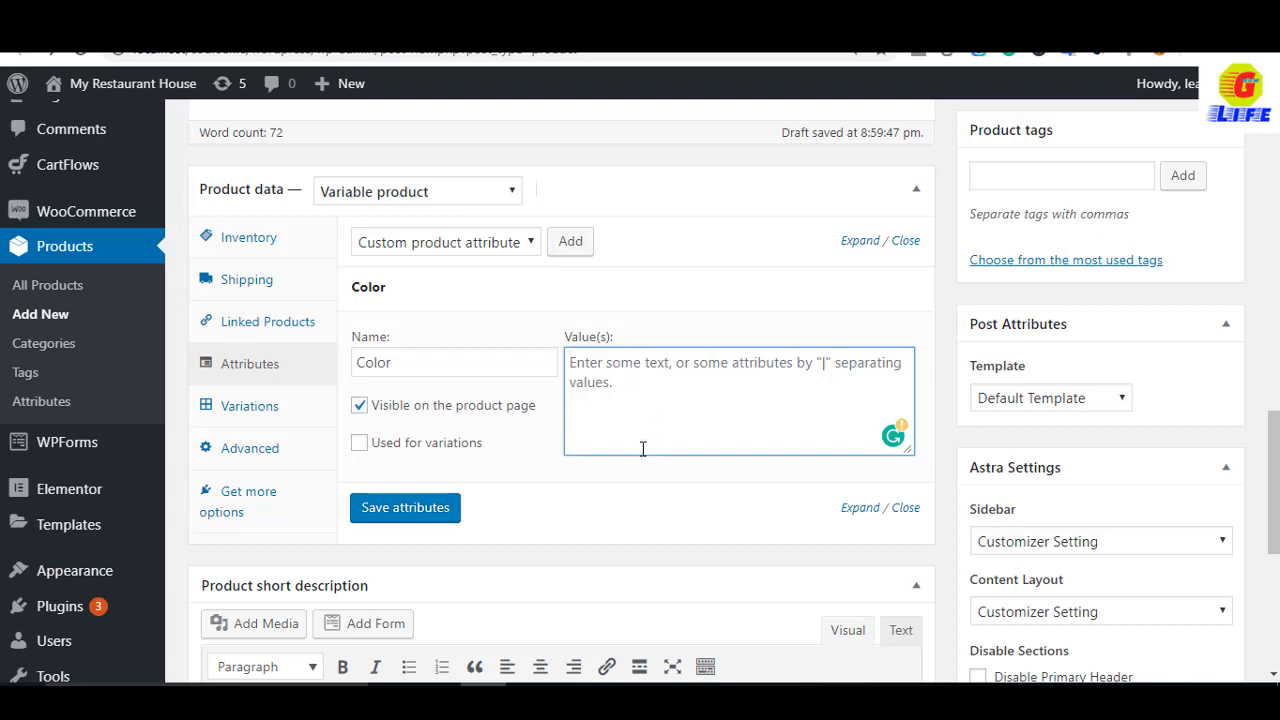
pyautogui.write('black')
pyautogui.click(389, 519)
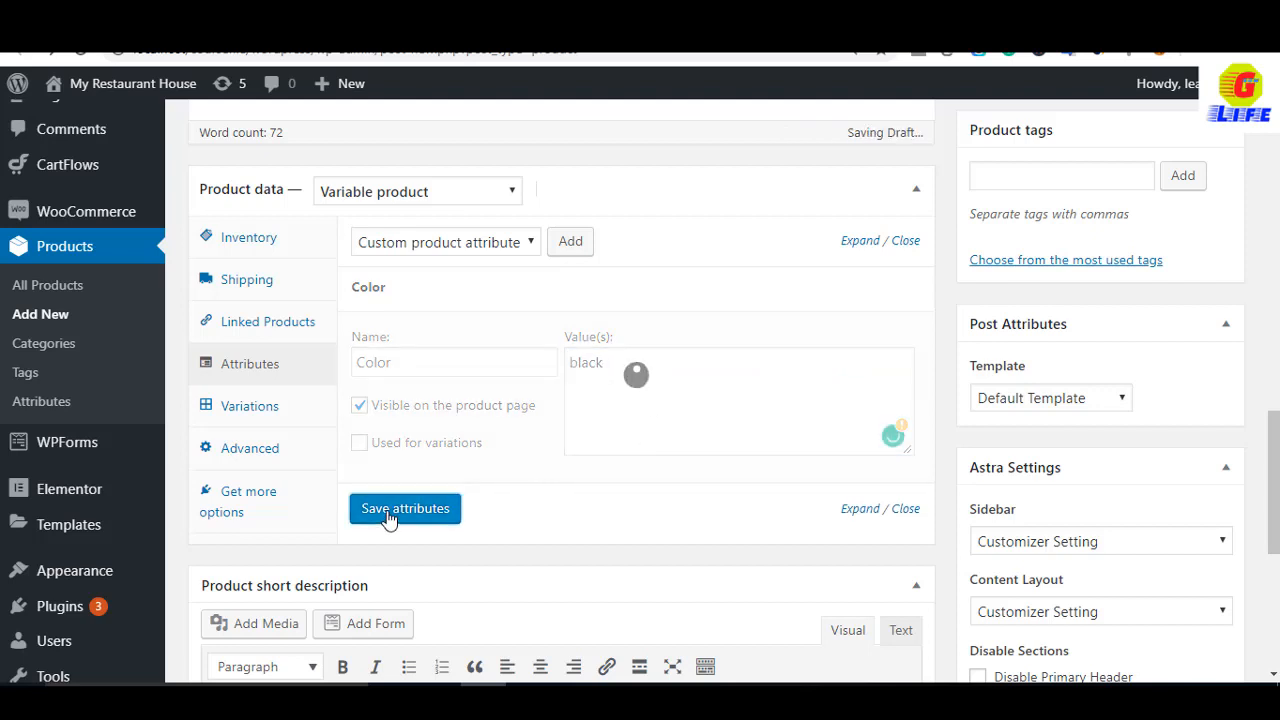
# Add a second custom attribute named Size with the values 38|40|42 and save the attributes
pyautogui.click(571, 243)
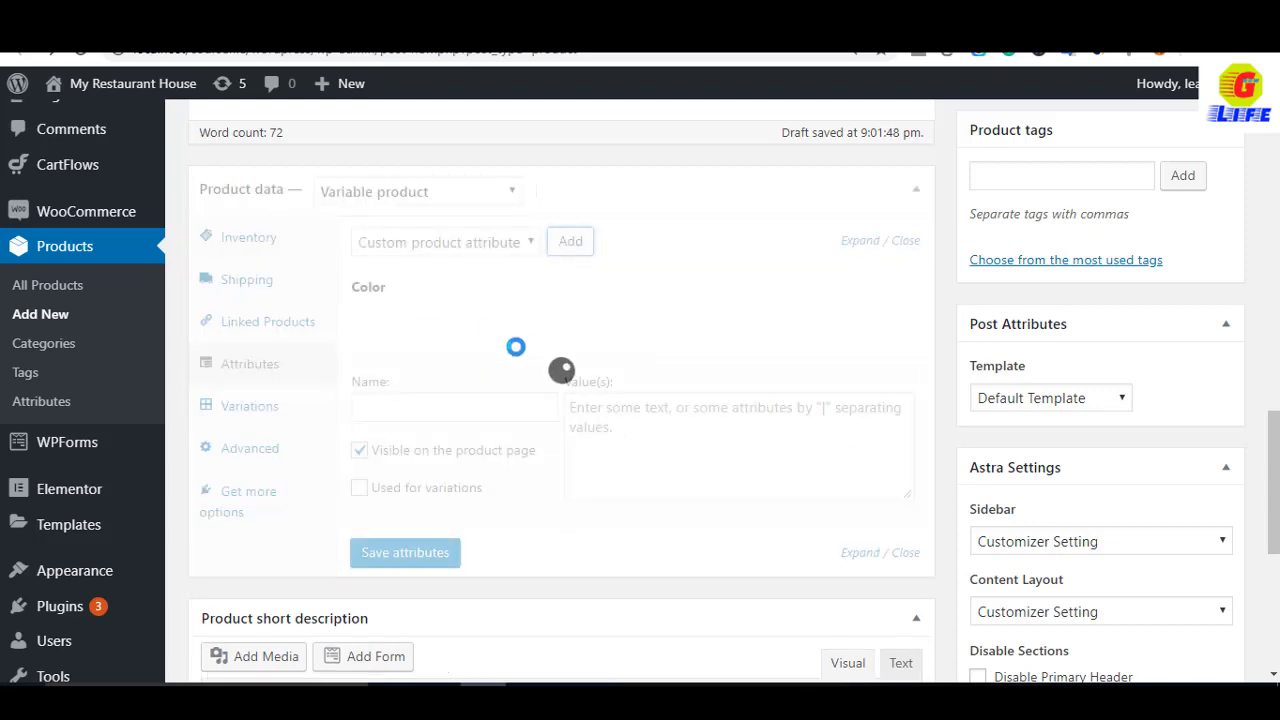
pyautogui.click(421, 408)
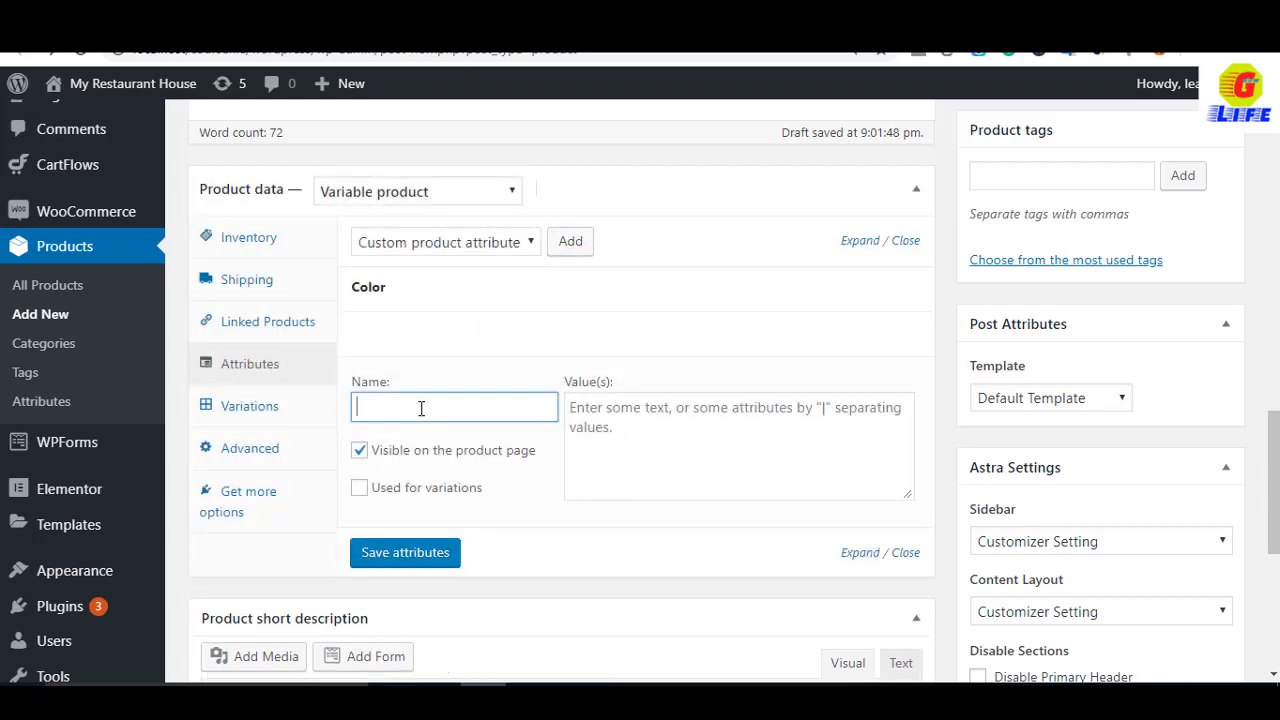
pyautogui.write('Size')
pyautogui.click(643, 421)
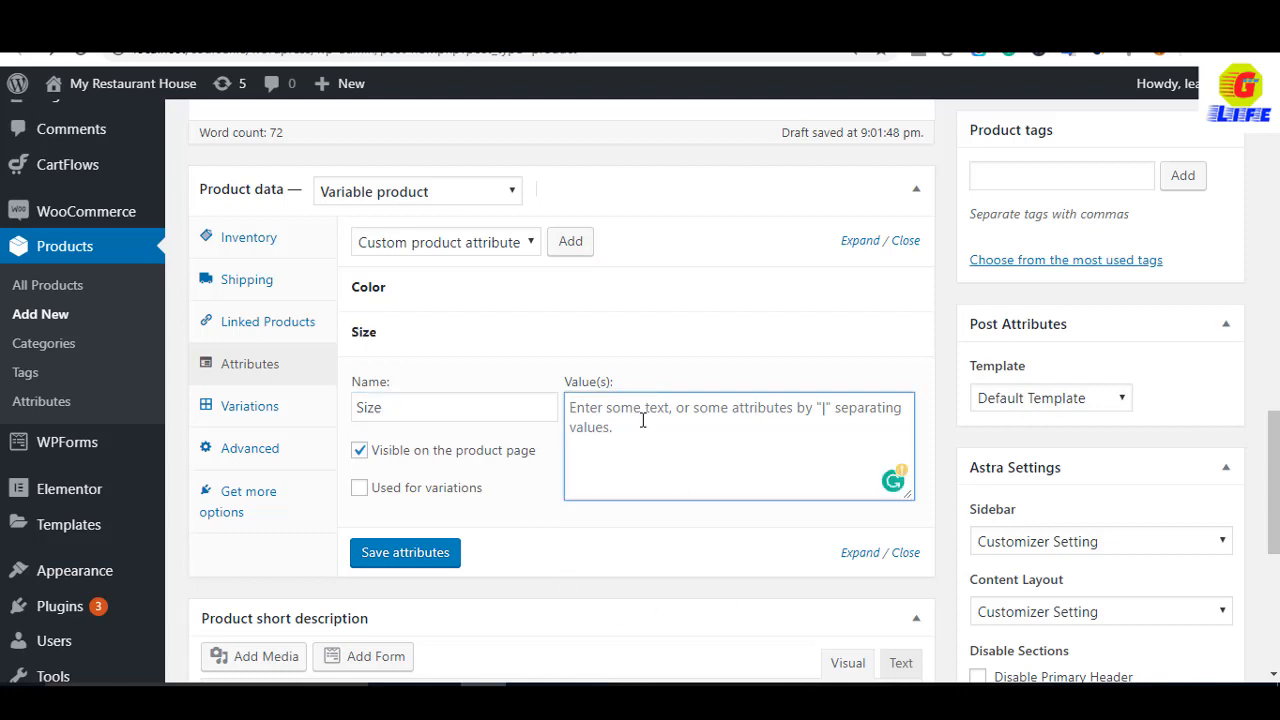
pyautogui.write('38|40|42')
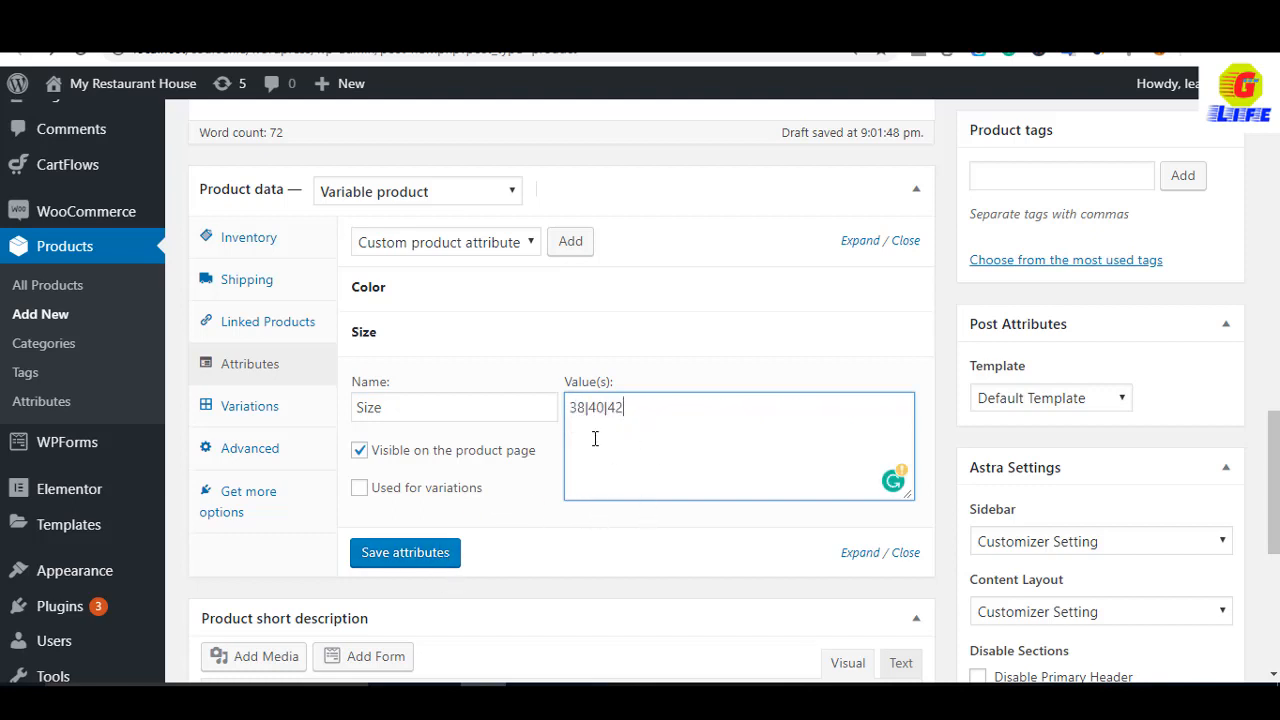
pyautogui.scroll(-1, 561, 531)
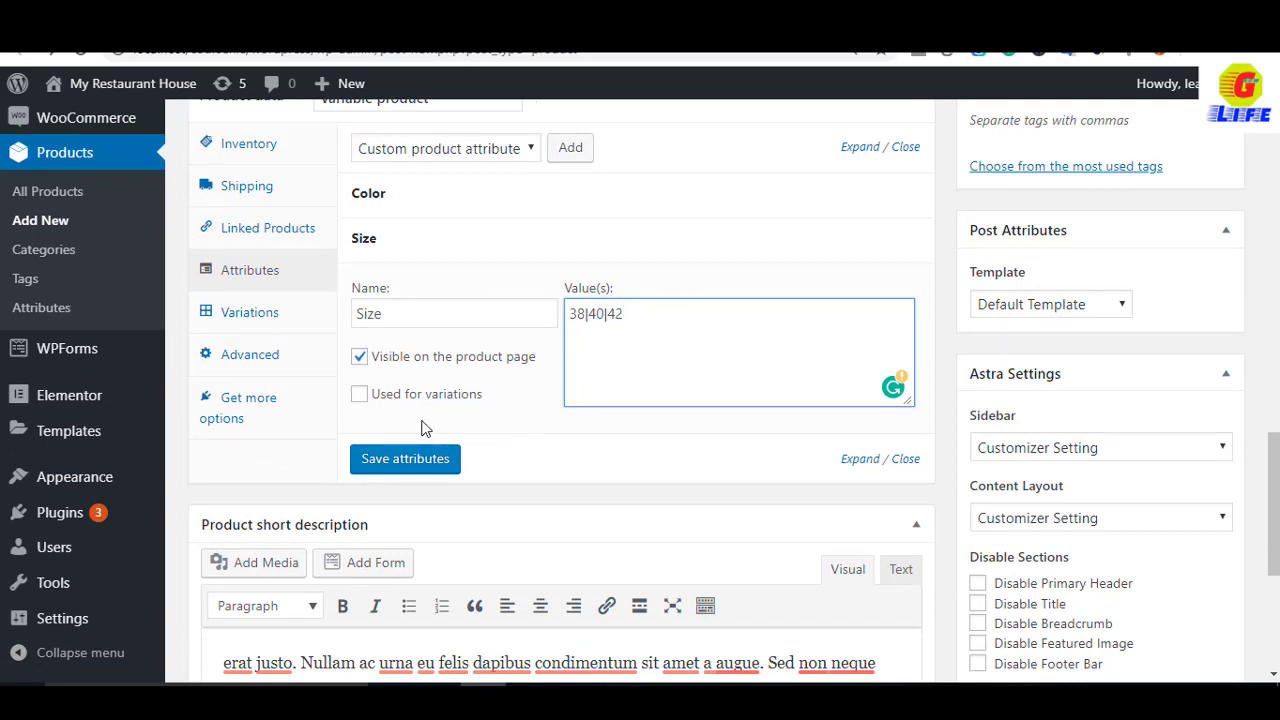
pyautogui.scroll(1, 428, 428)
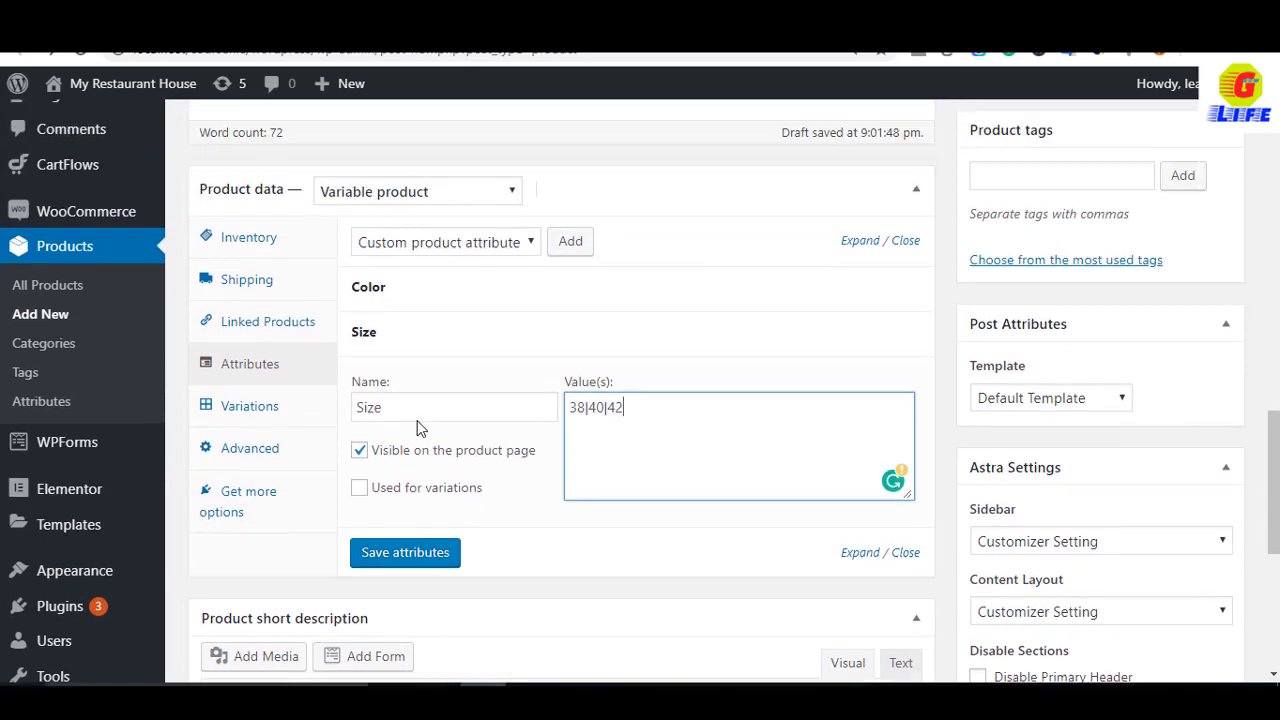
pyautogui.click(418, 566)
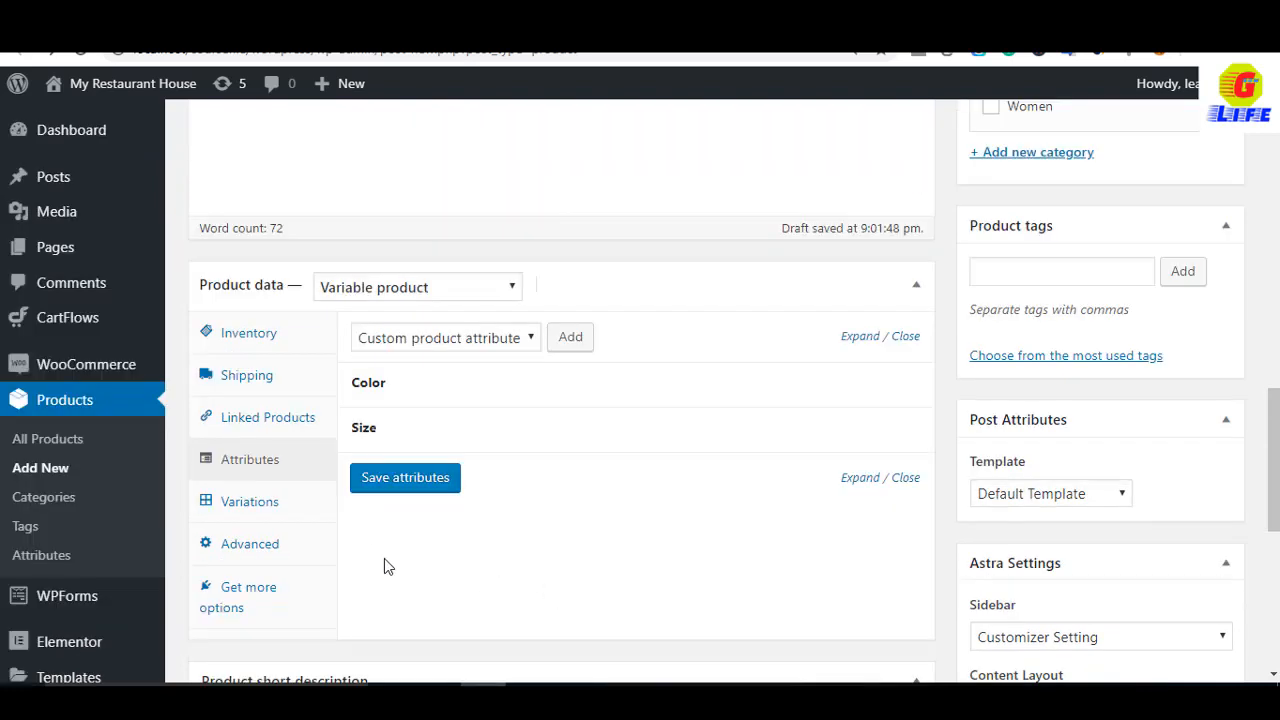
# Add a product variation and assign it the color black and size 40
pyautogui.click(257, 510)
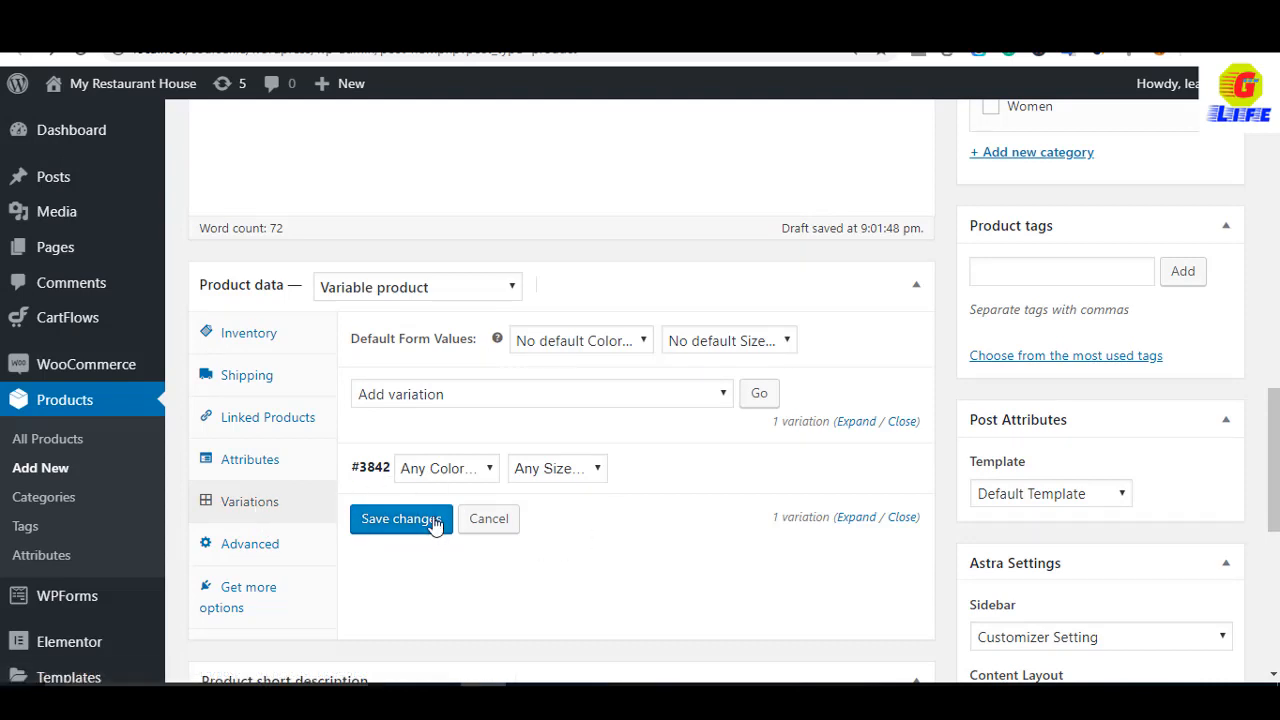
pyautogui.click(480, 477)
pyautogui.click(420, 512)
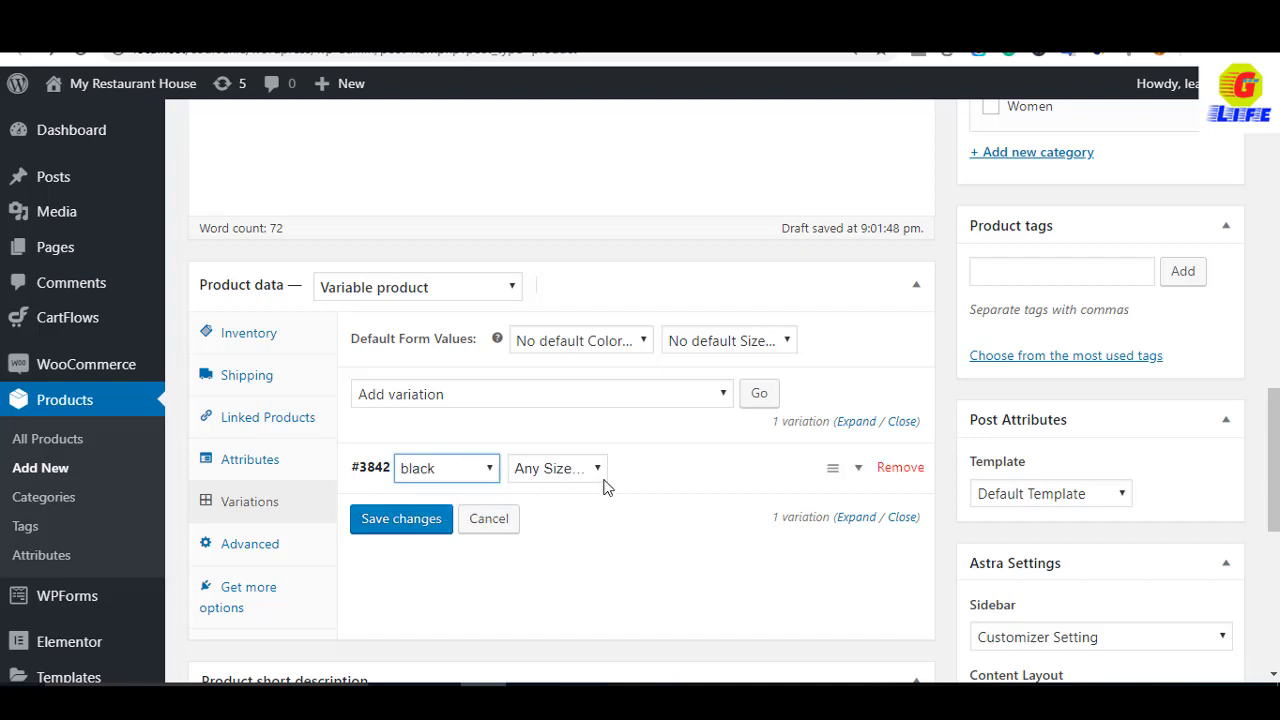
pyautogui.click(595, 476)
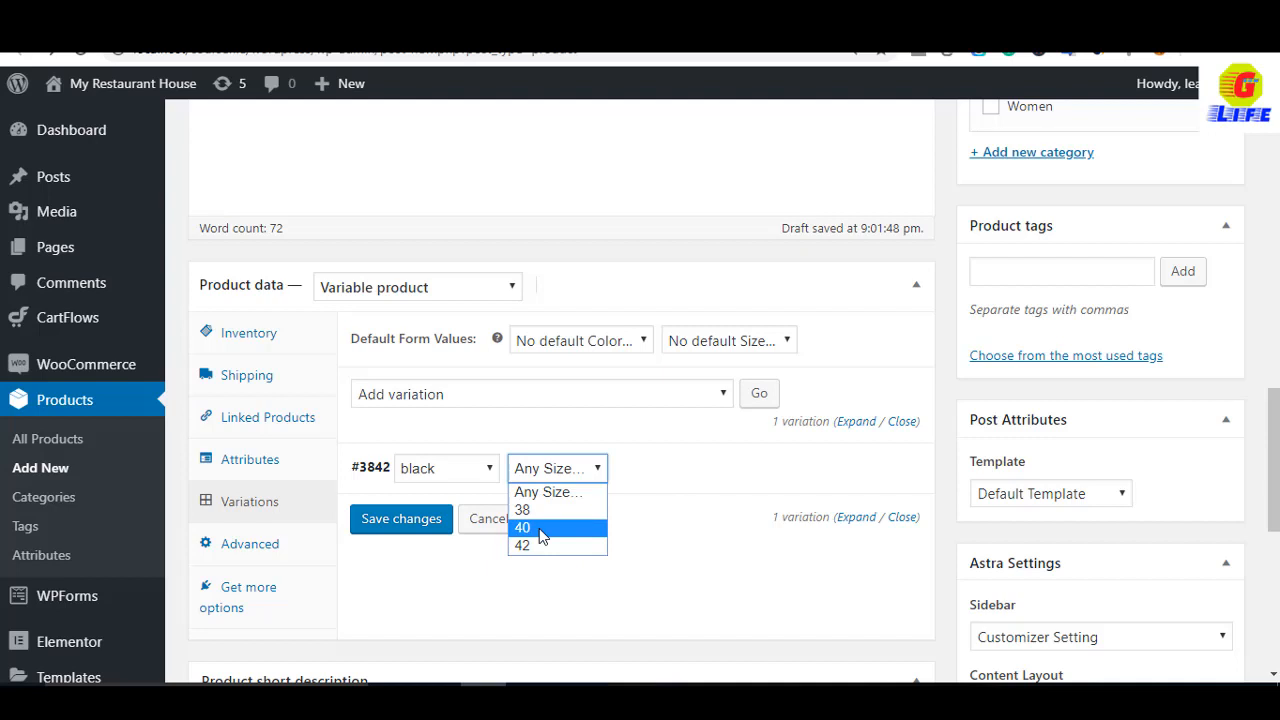
pyautogui.click(541, 536)
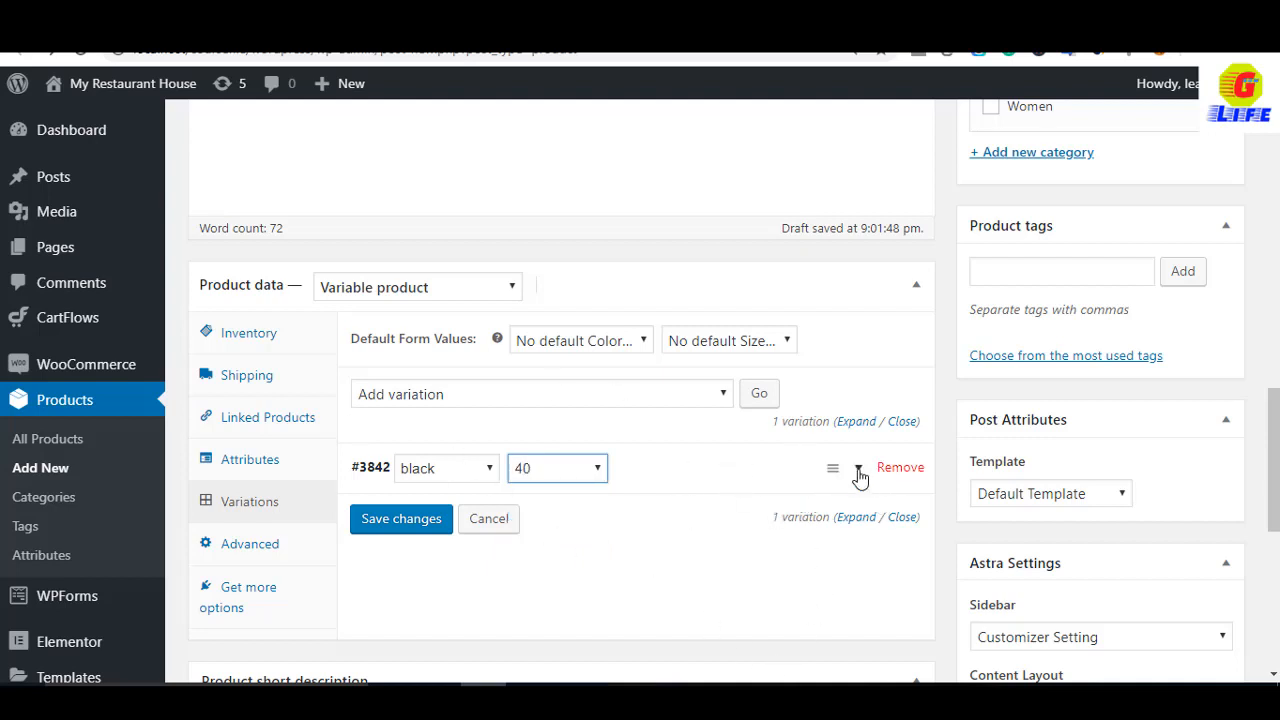
# Expand the black, size 40 variation and set its regular price to 500 and sale price to 400
pyautogui.click(858, 470)
pyautogui.scroll(-1, 605, 500)
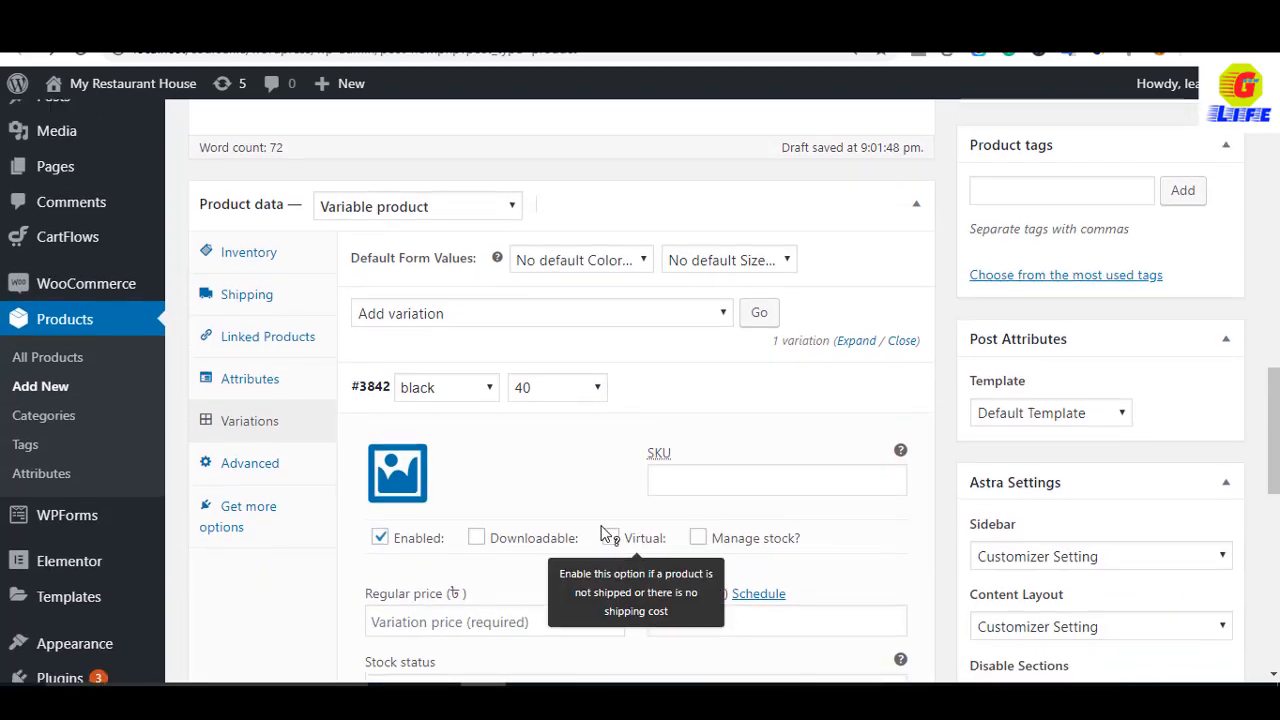
pyautogui.scroll(1, 560, 551)
pyautogui.scroll(-3, 926, 434)
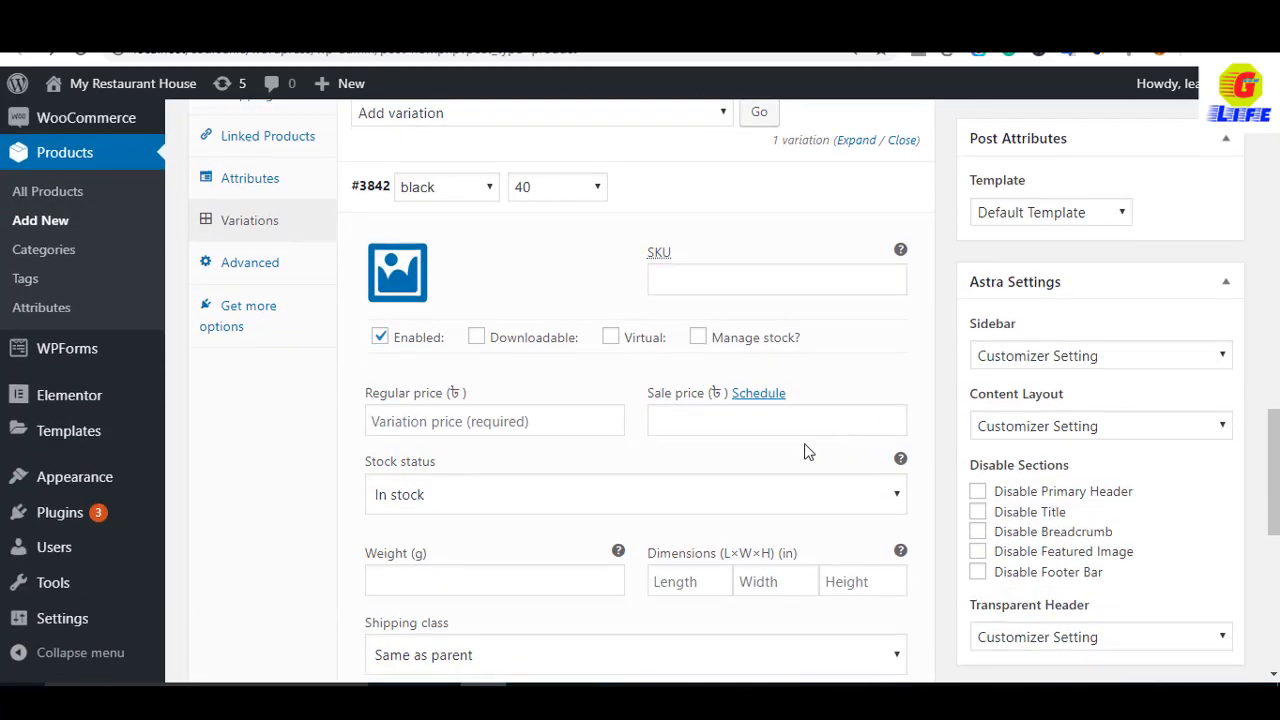
pyautogui.scroll(-2, 690, 440)
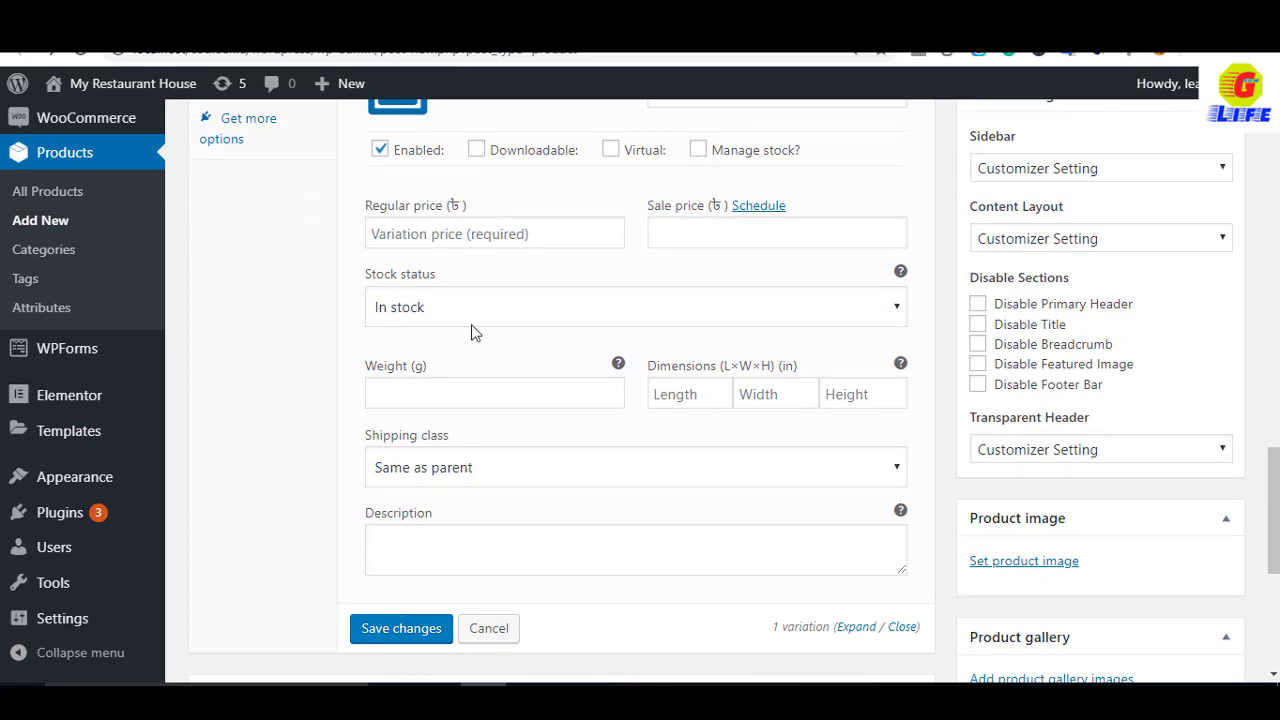
pyautogui.scroll(2, 469, 306)
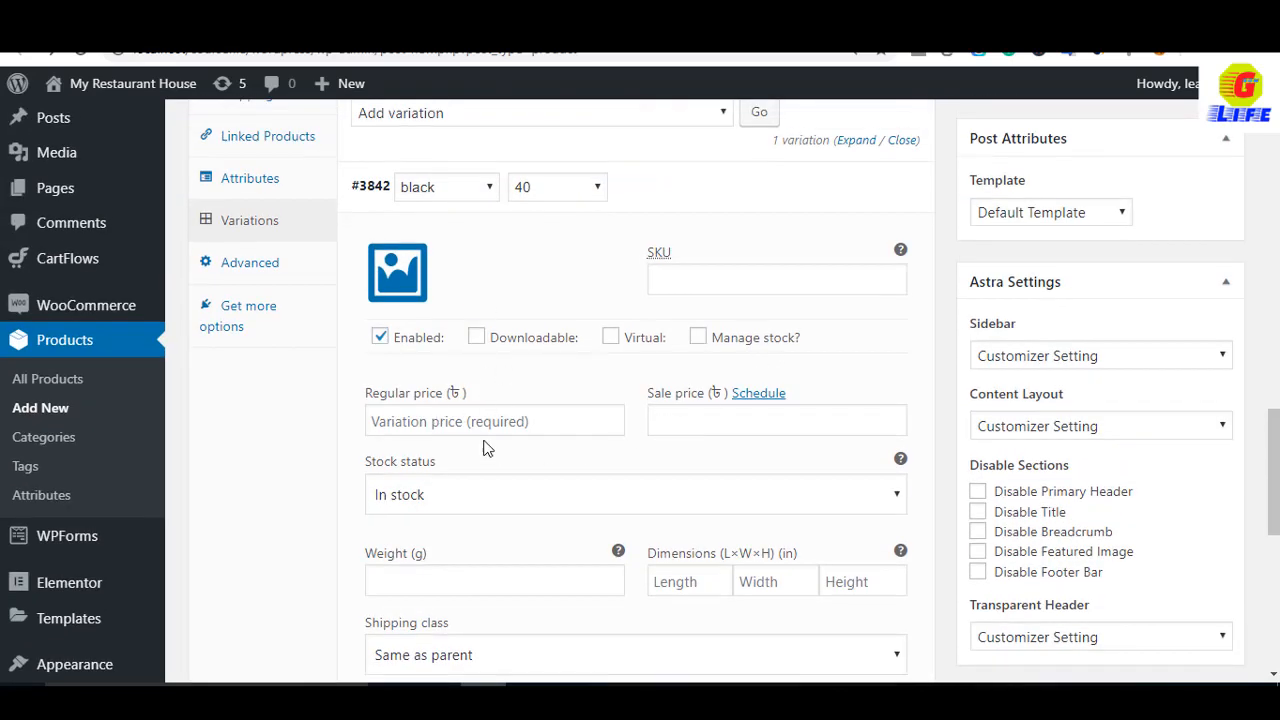
pyautogui.click(432, 421)
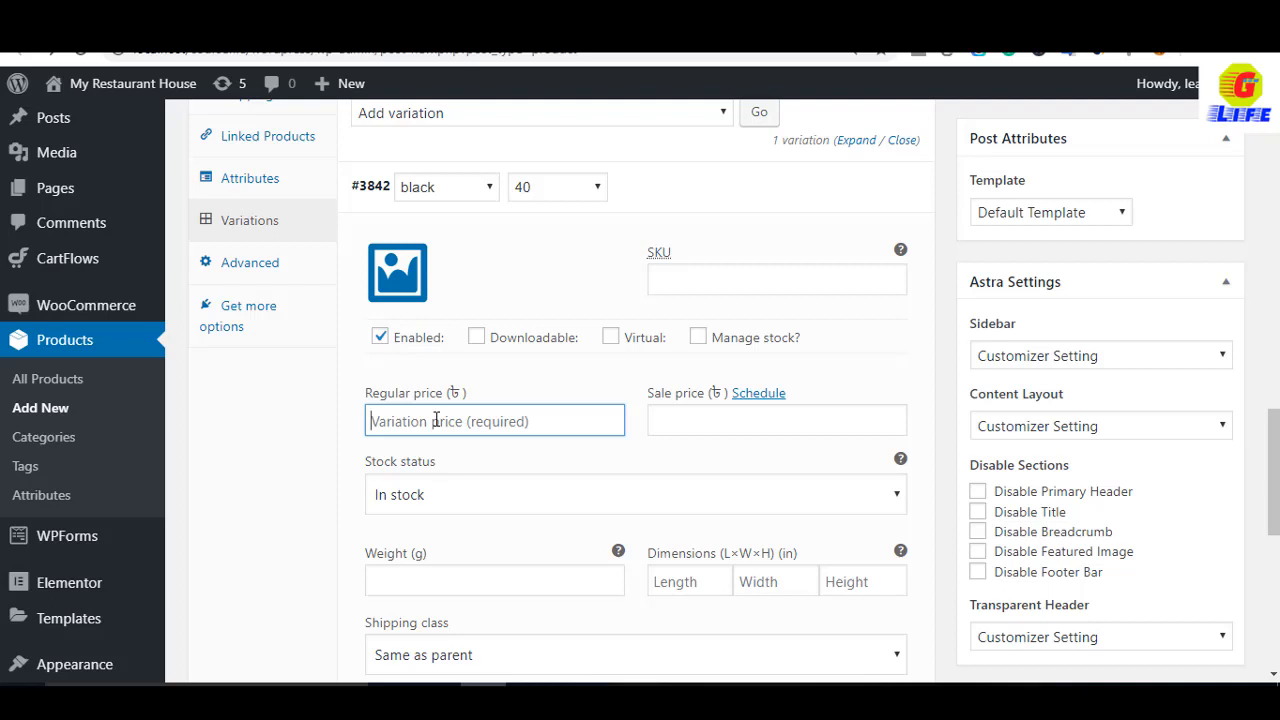
pyautogui.write('500')
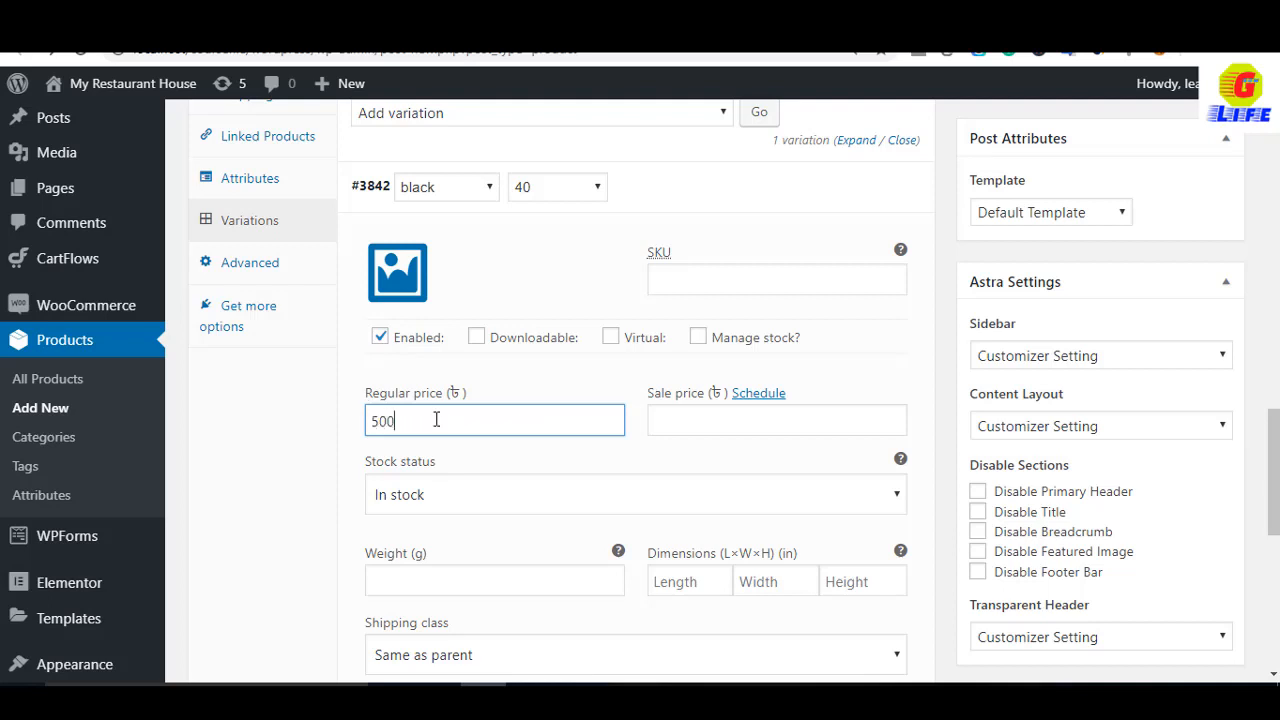
pyautogui.click(710, 427)
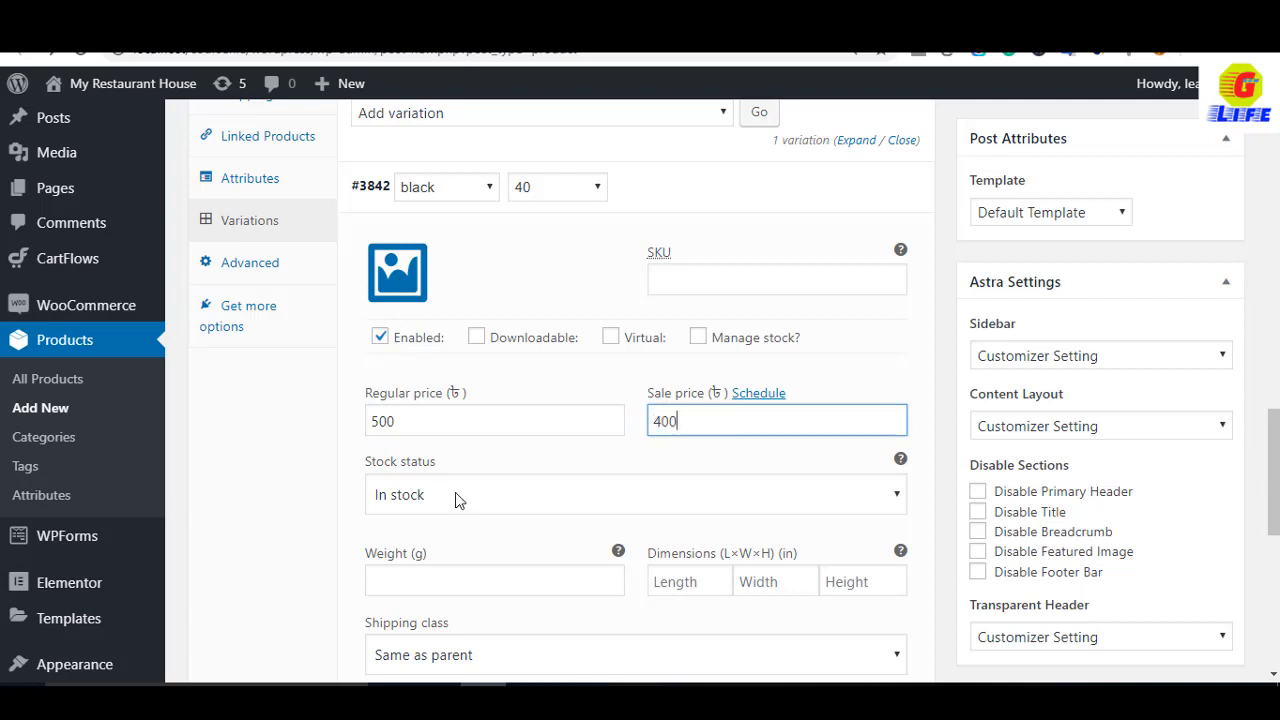
# Set the black, size 40 variation's stock status to In stock and its shipping class to Same as parent
pyautogui.scroll(-1, 458, 492)
pyautogui.scroll(-1, 510, 421)
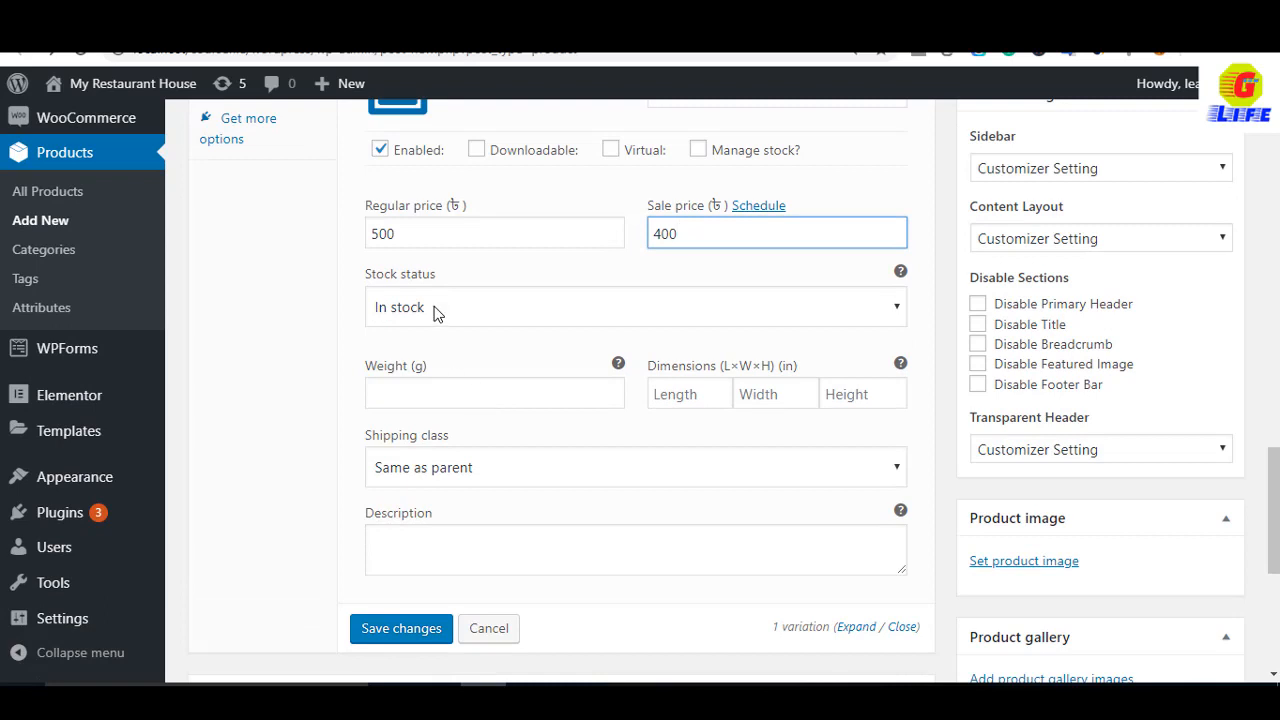
pyautogui.click(434, 309)
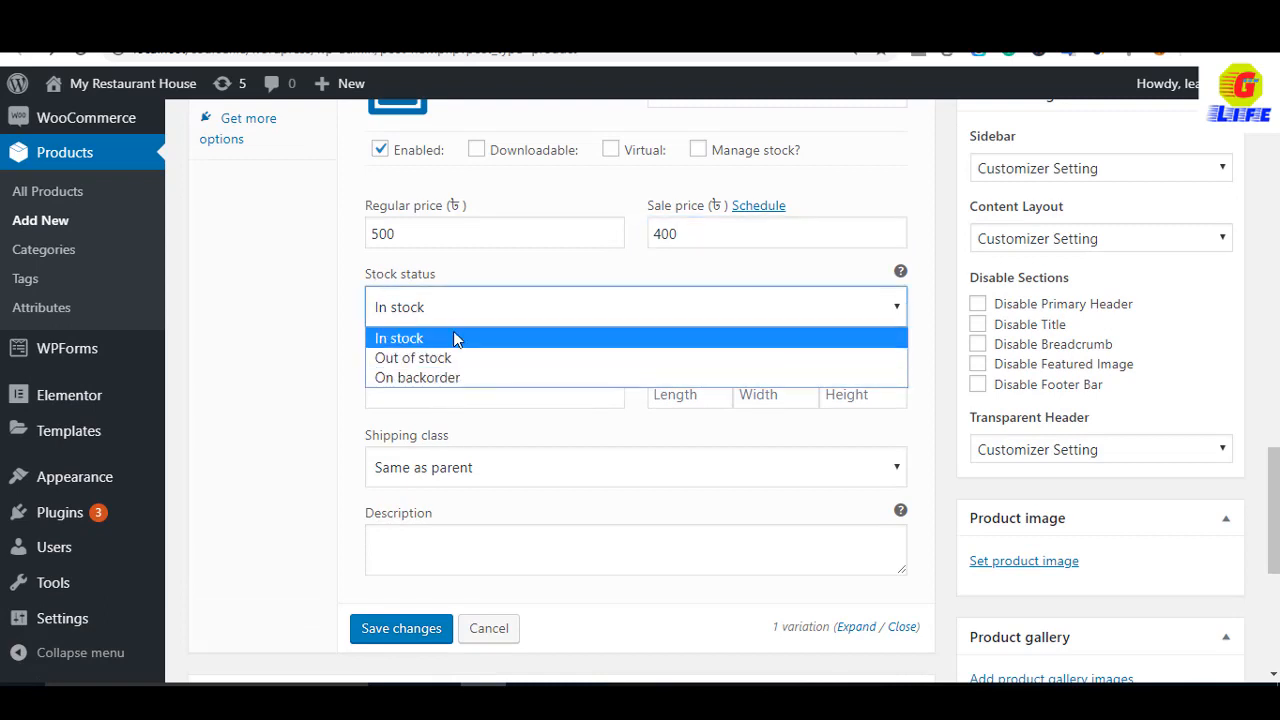
pyautogui.click(450, 338)
pyautogui.scroll(-1, 471, 400)
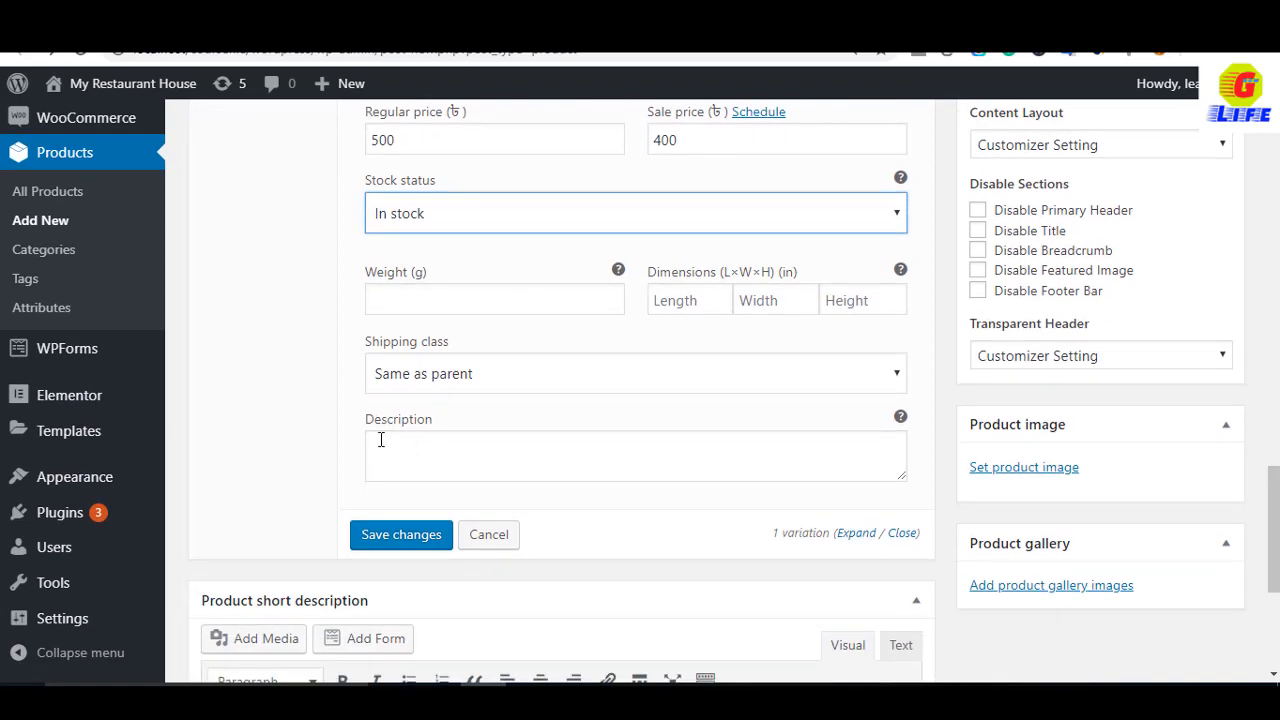
pyautogui.click(883, 378)
pyautogui.click(893, 374)
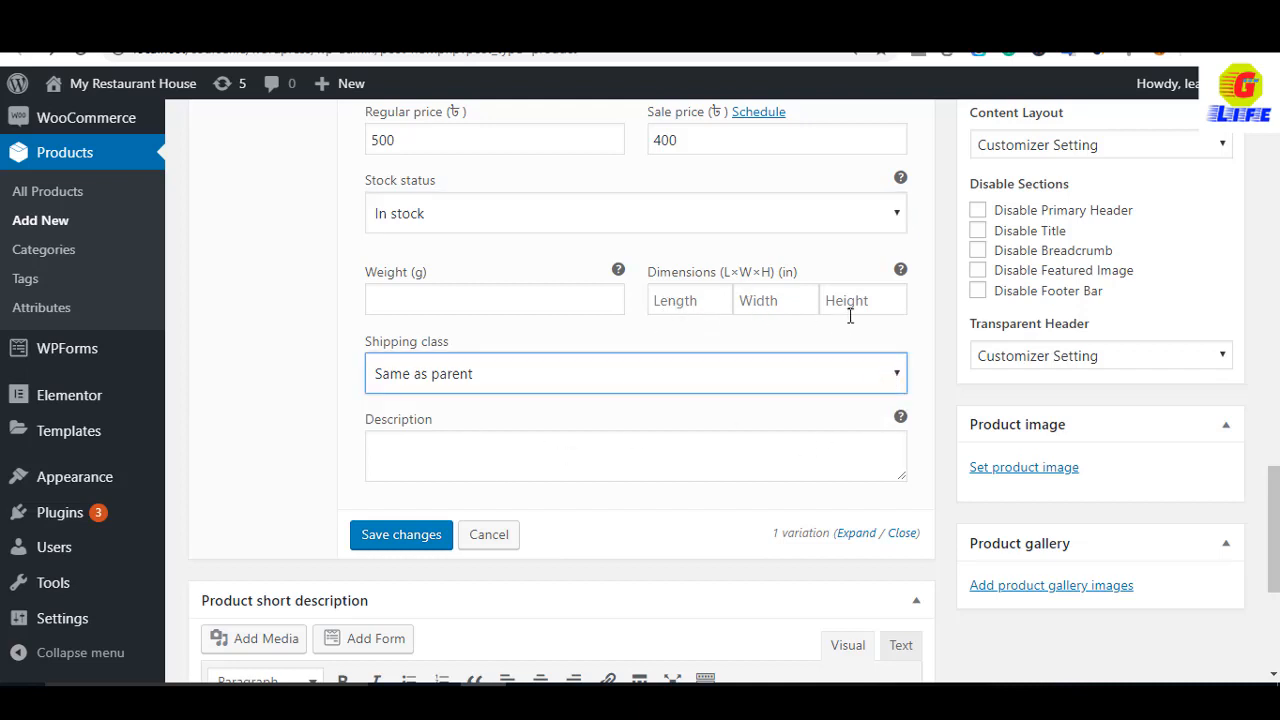
# Enable stock management for the black, size 40 variation and set its stock quantity to 44
pyautogui.scroll(-2, 431, 311)
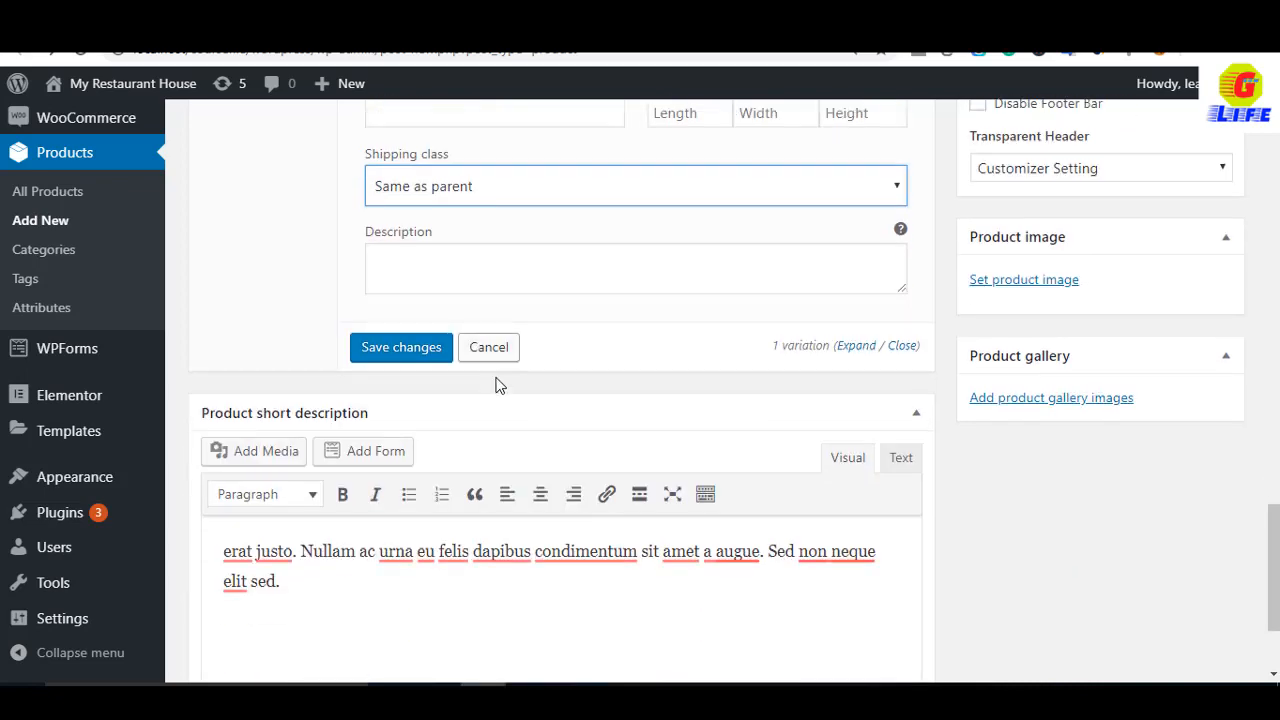
pyautogui.scroll(1, 497, 410)
pyautogui.scroll(1, 497, 410)
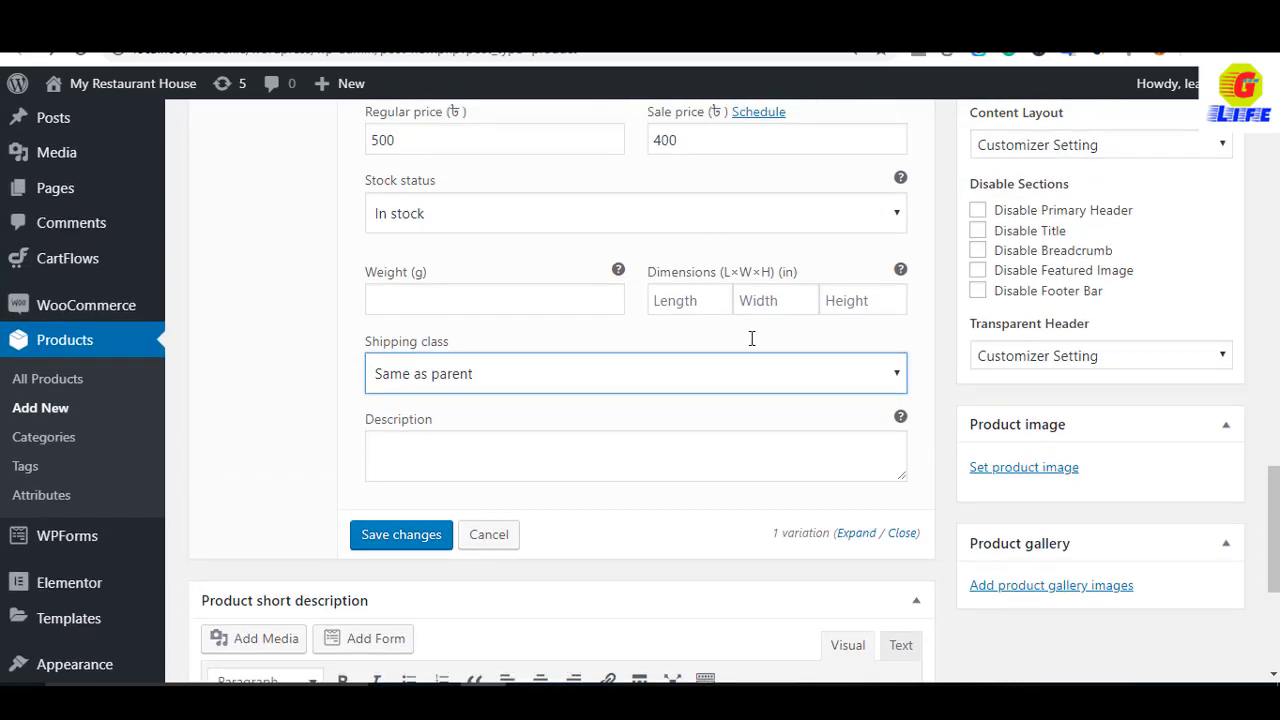
pyautogui.scroll(1, 567, 308)
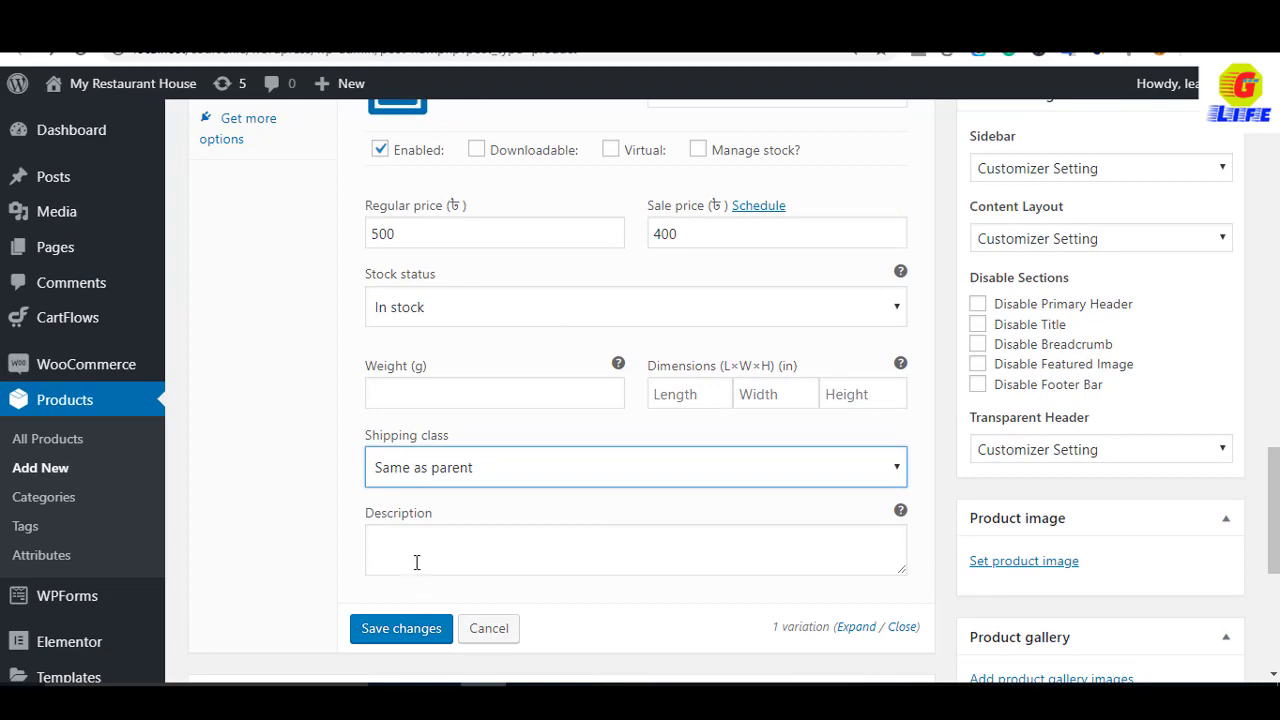
pyautogui.scroll(-2, 554, 546)
pyautogui.scroll(4, 514, 426)
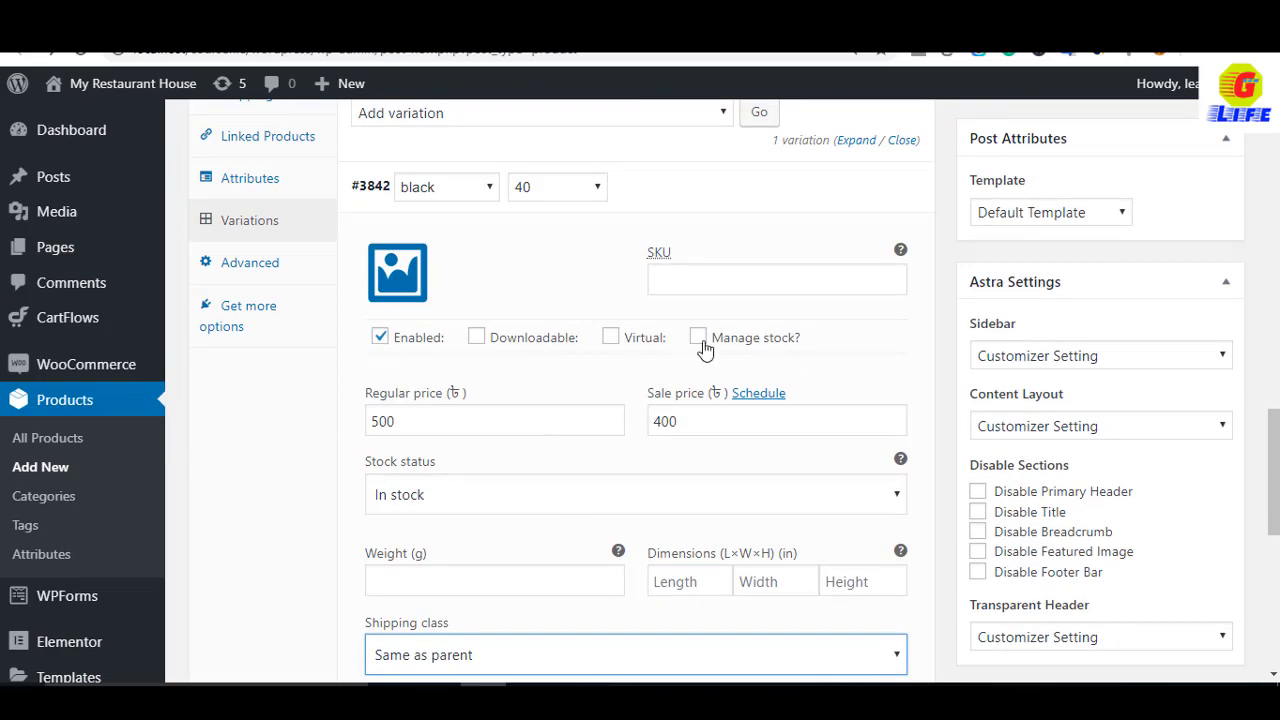
pyautogui.click(698, 338)
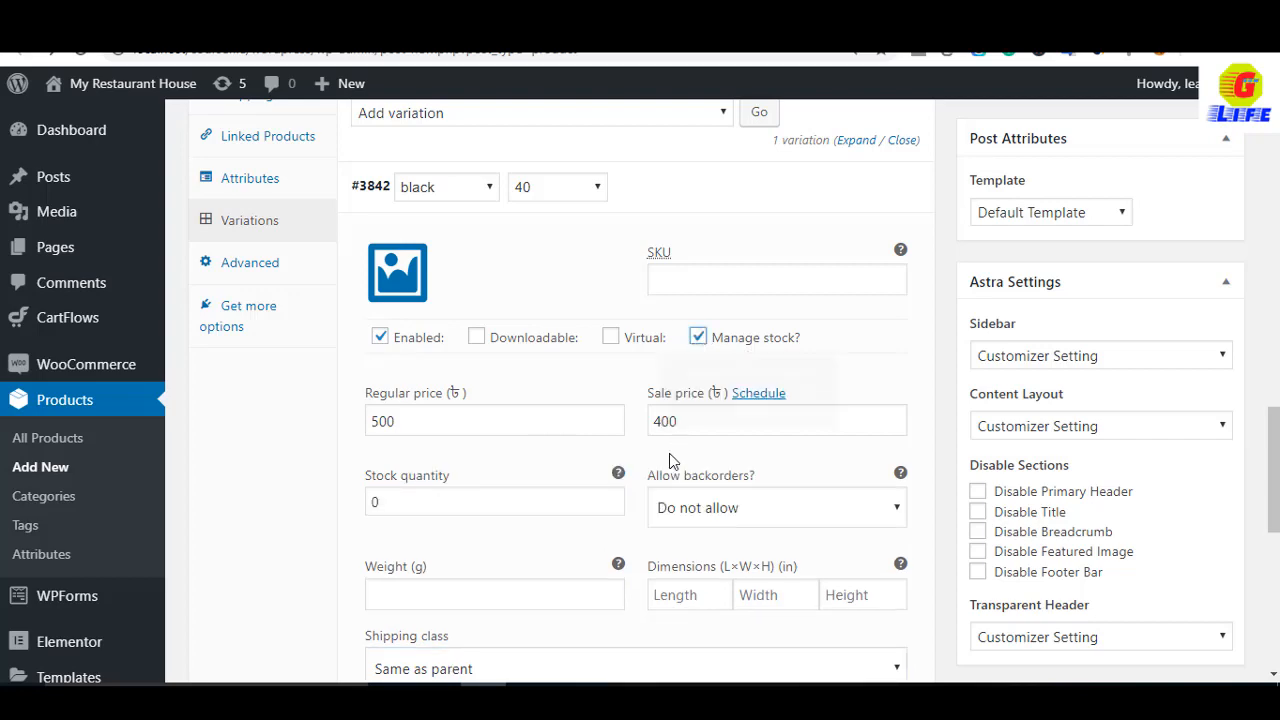
pyautogui.scroll(-1, 671, 457)
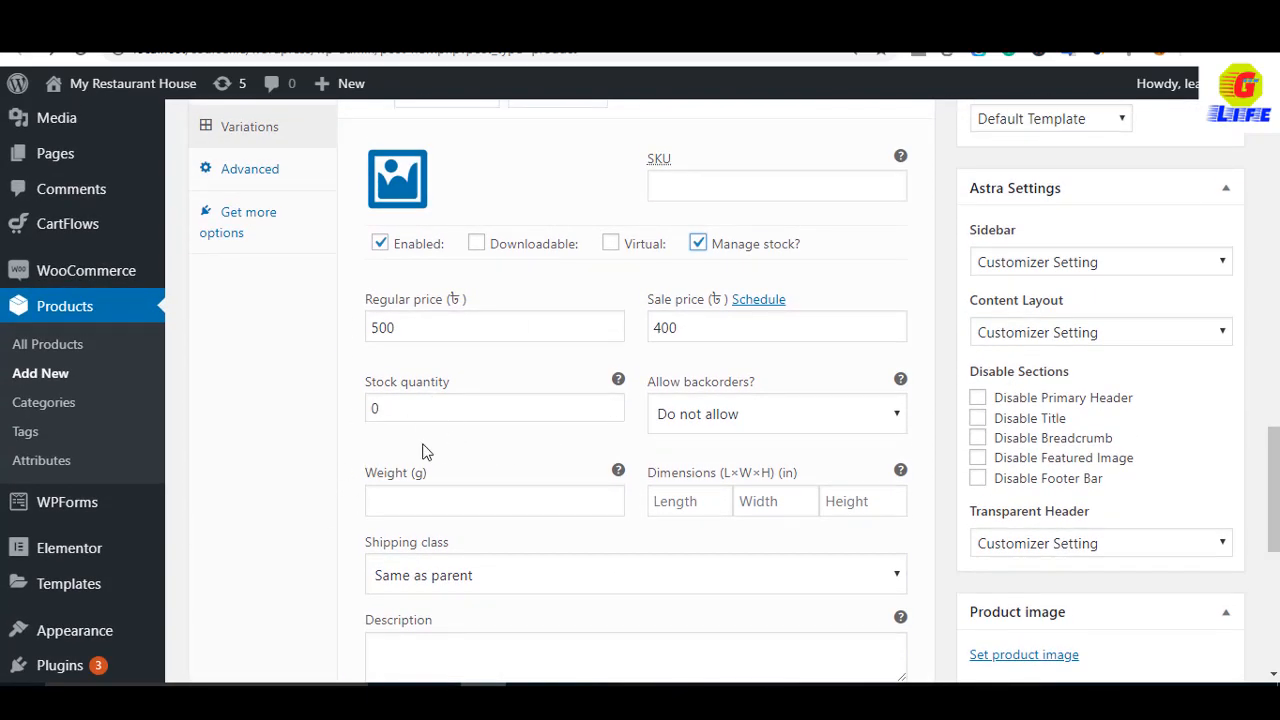
pyautogui.click(416, 396)
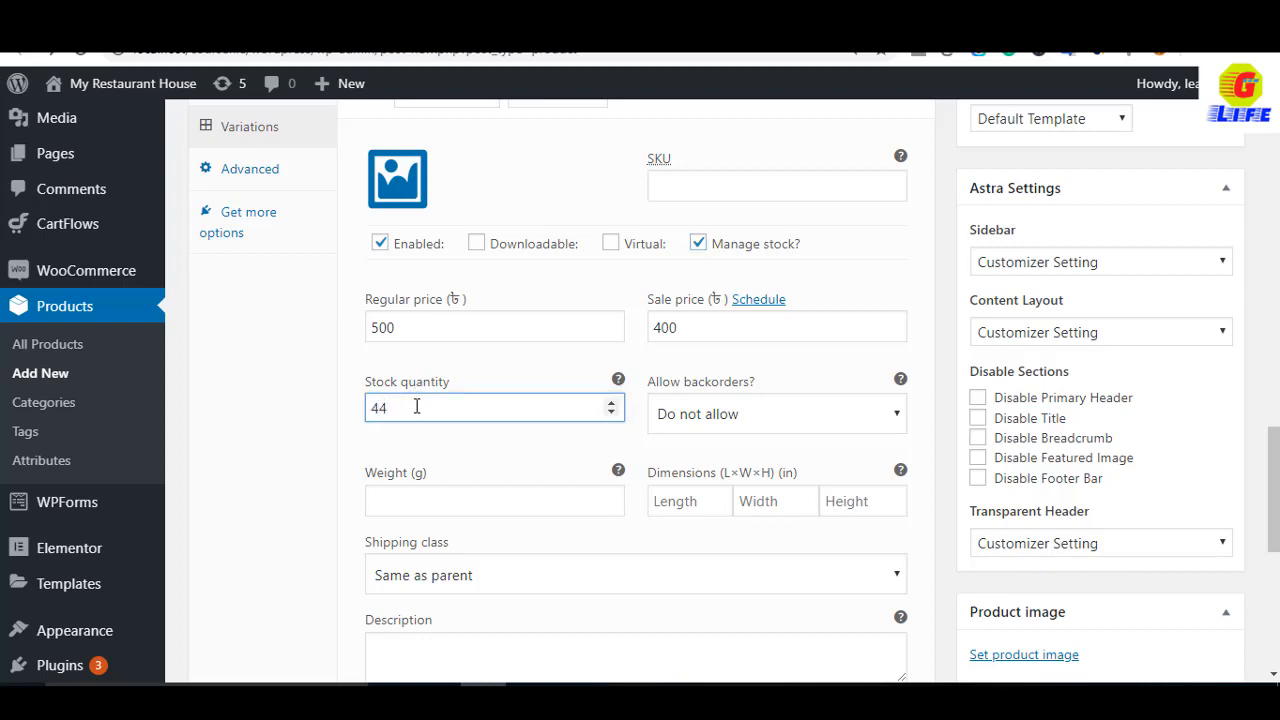
# Review the black, size 40 variation's remaining fields and save the variation changes
pyautogui.scroll(-1, 463, 515)
pyautogui.scroll(-1, 470, 510)
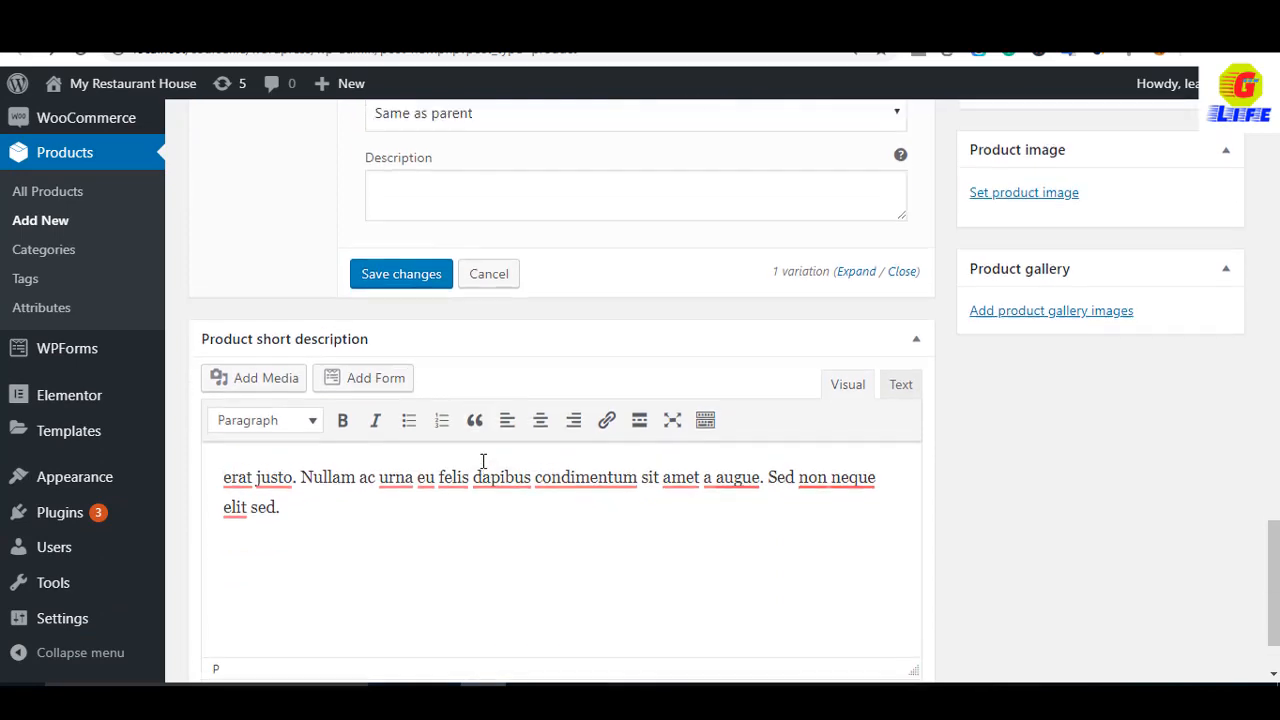
pyautogui.scroll(3, 480, 457)
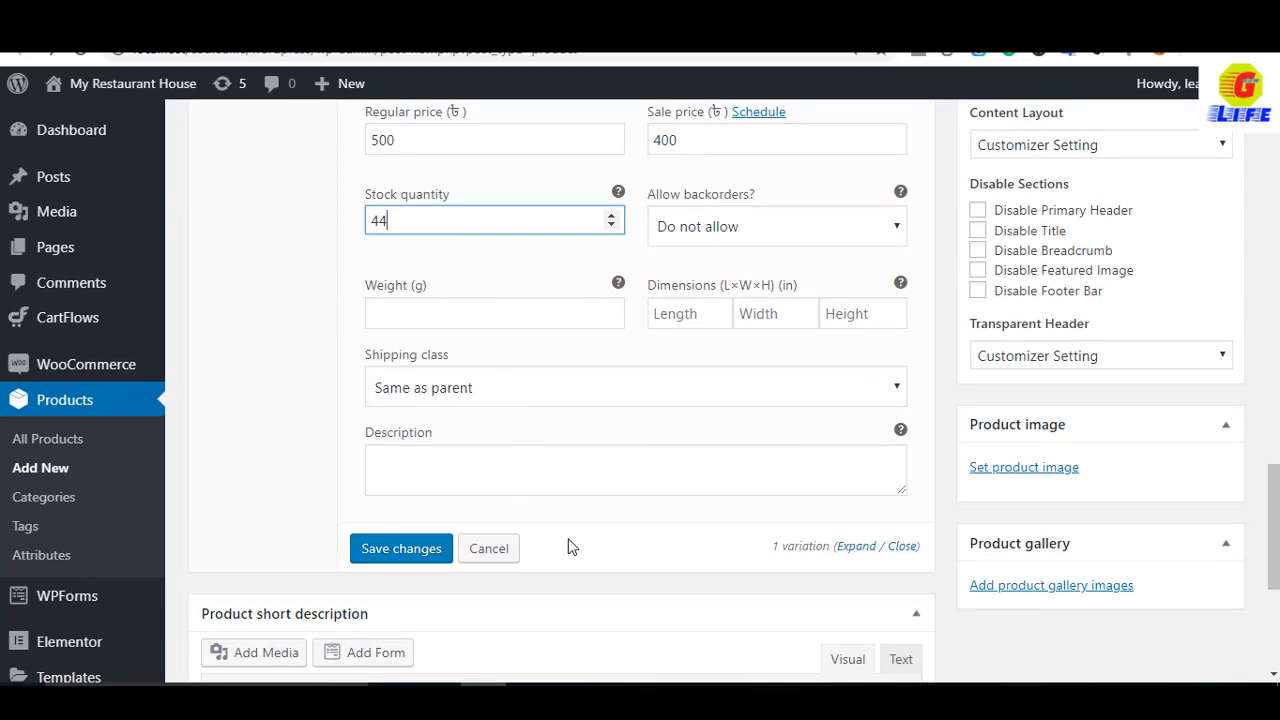
pyautogui.scroll(1, 583, 566)
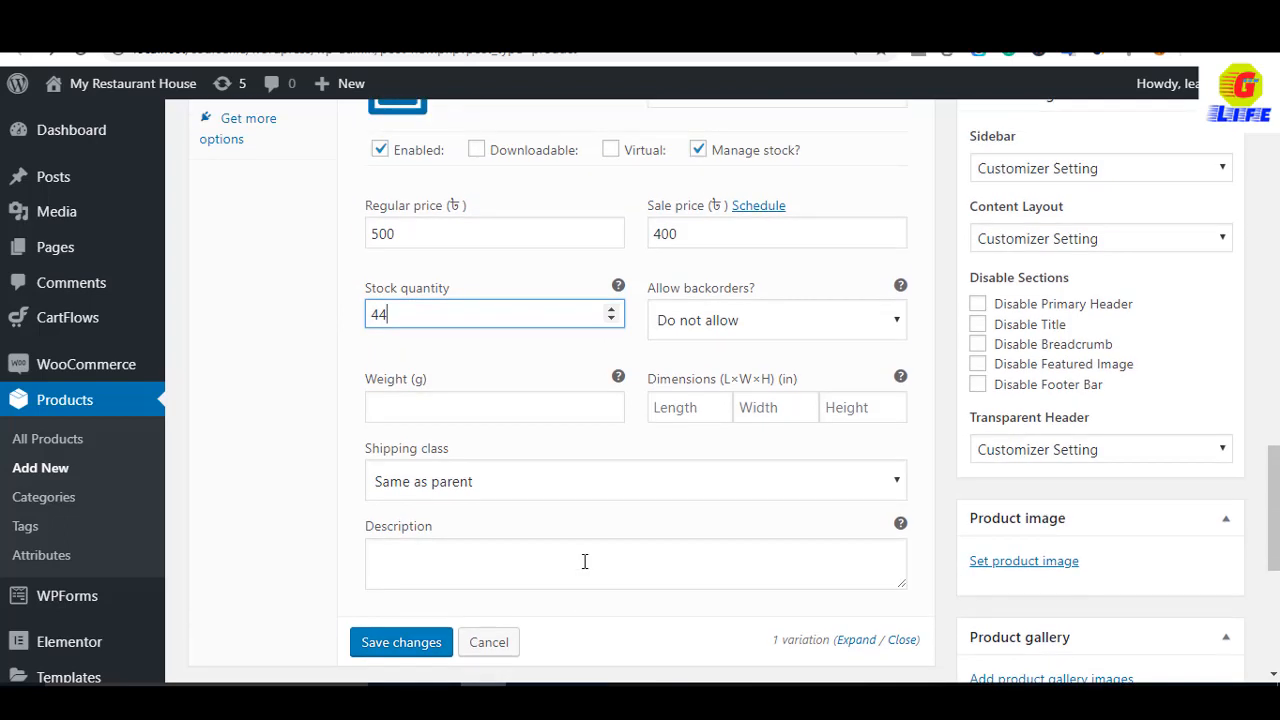
pyautogui.scroll(-1, 586, 560)
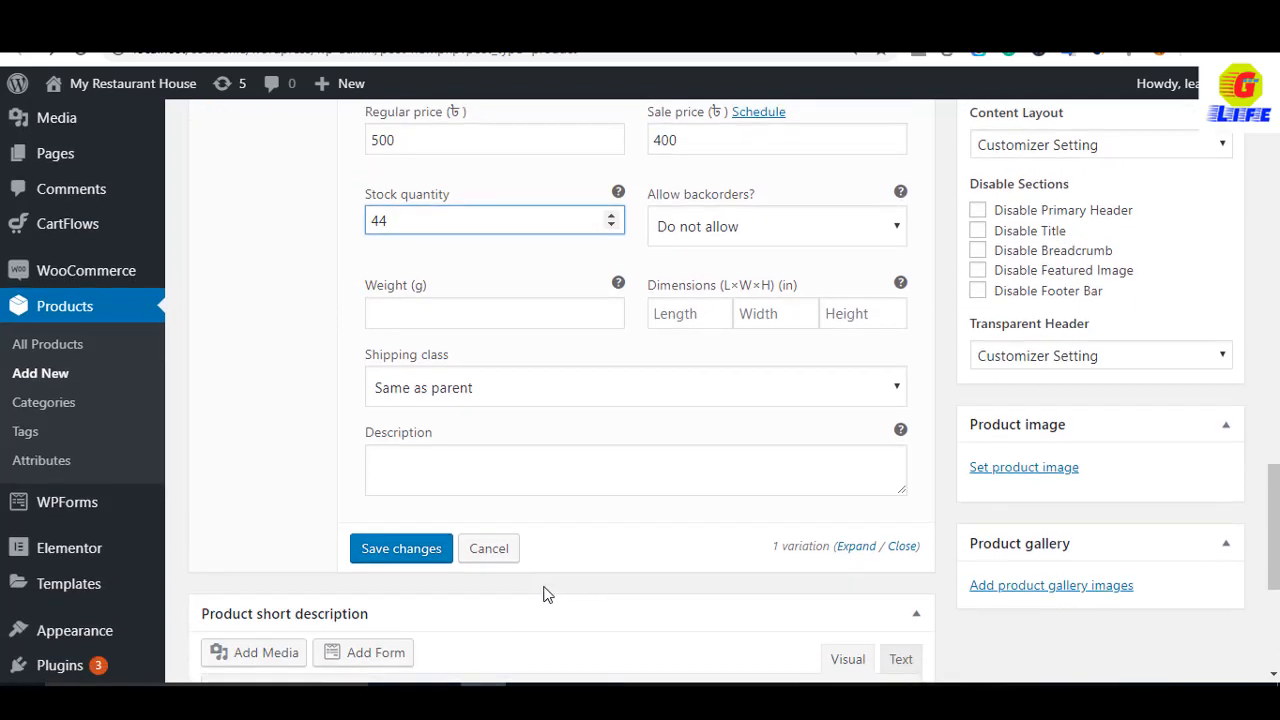
pyautogui.click(383, 557)
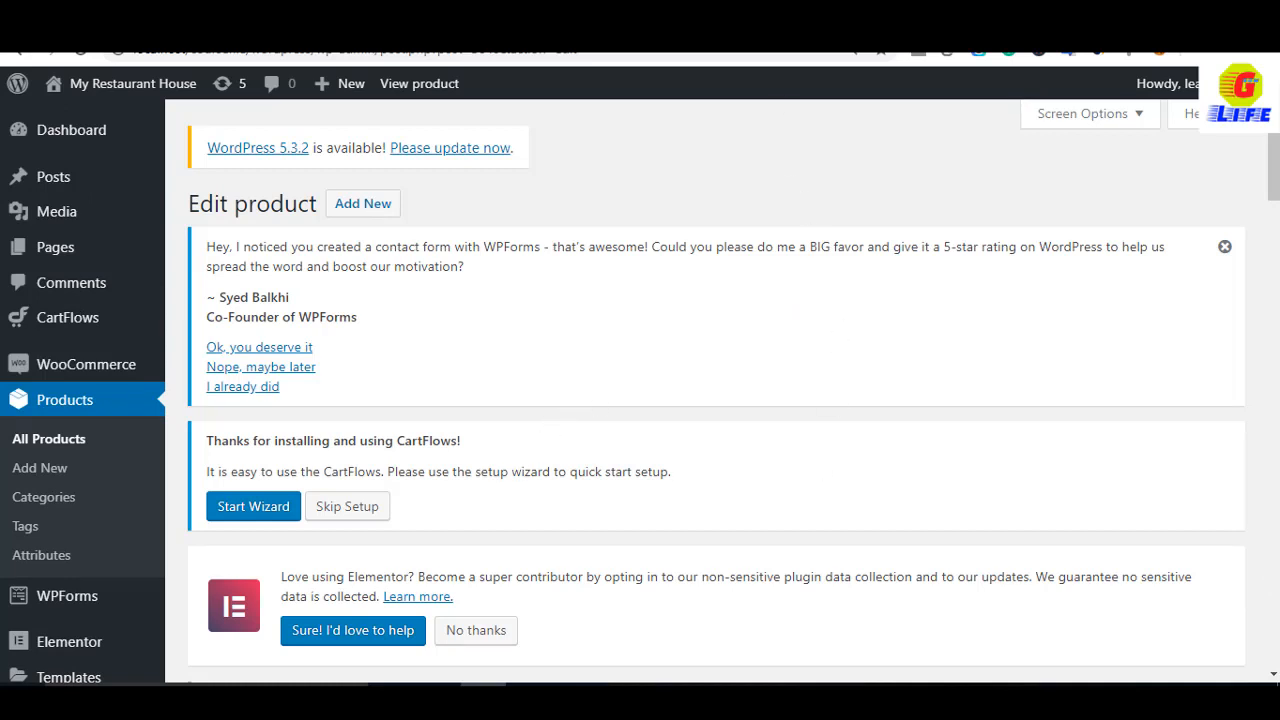
# Visit the storefront homepage, reload it and look through the Featured Products section
pyautogui.click(78, 84)
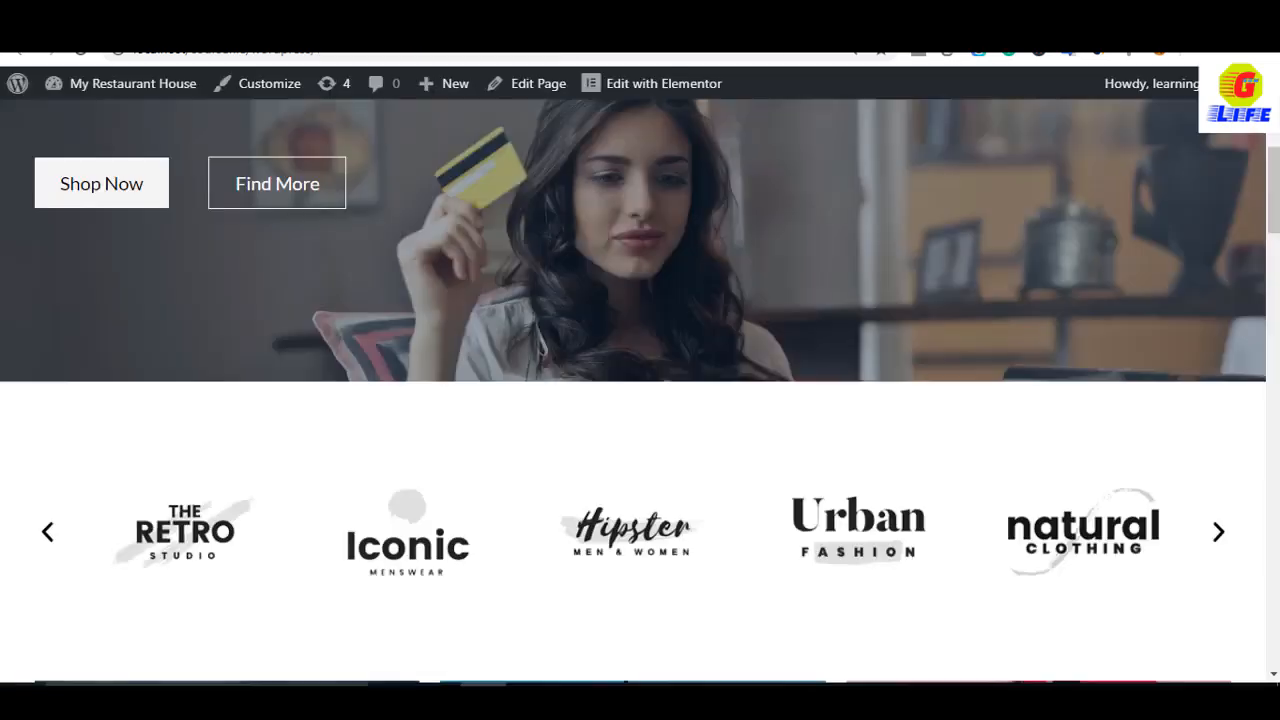
pyautogui.click(80, 55)
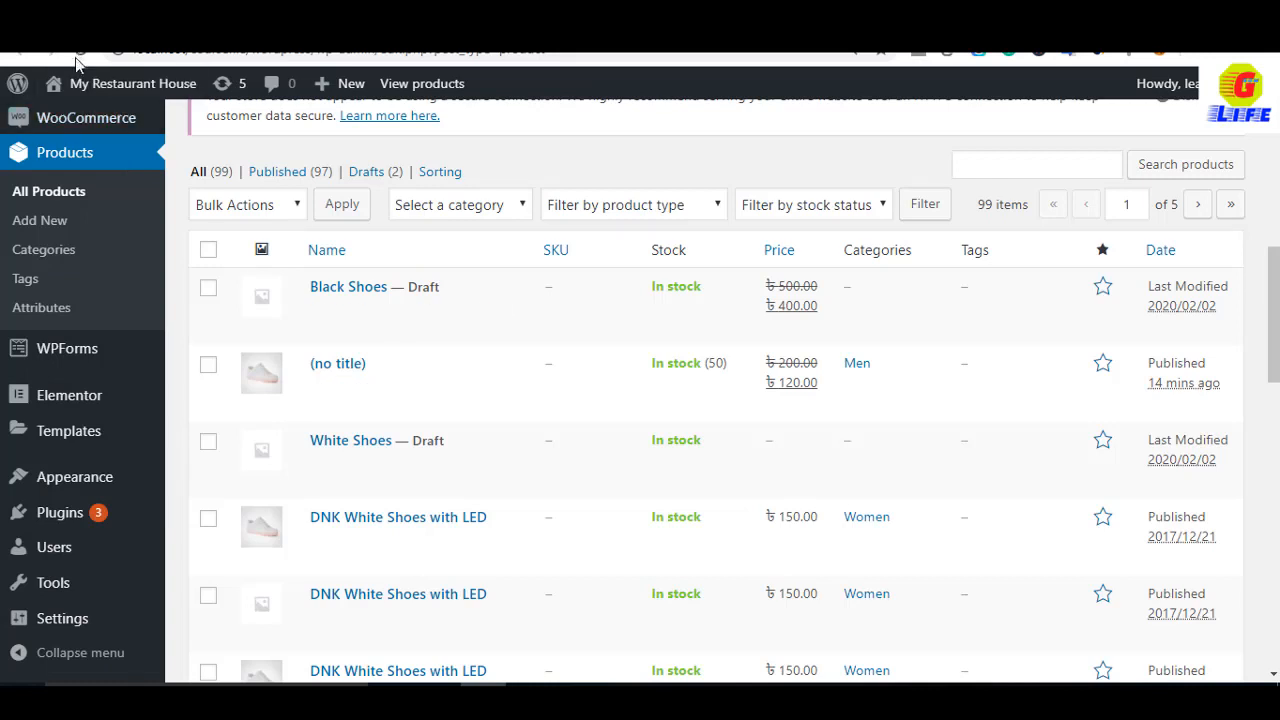
pyautogui.click(82, 52)
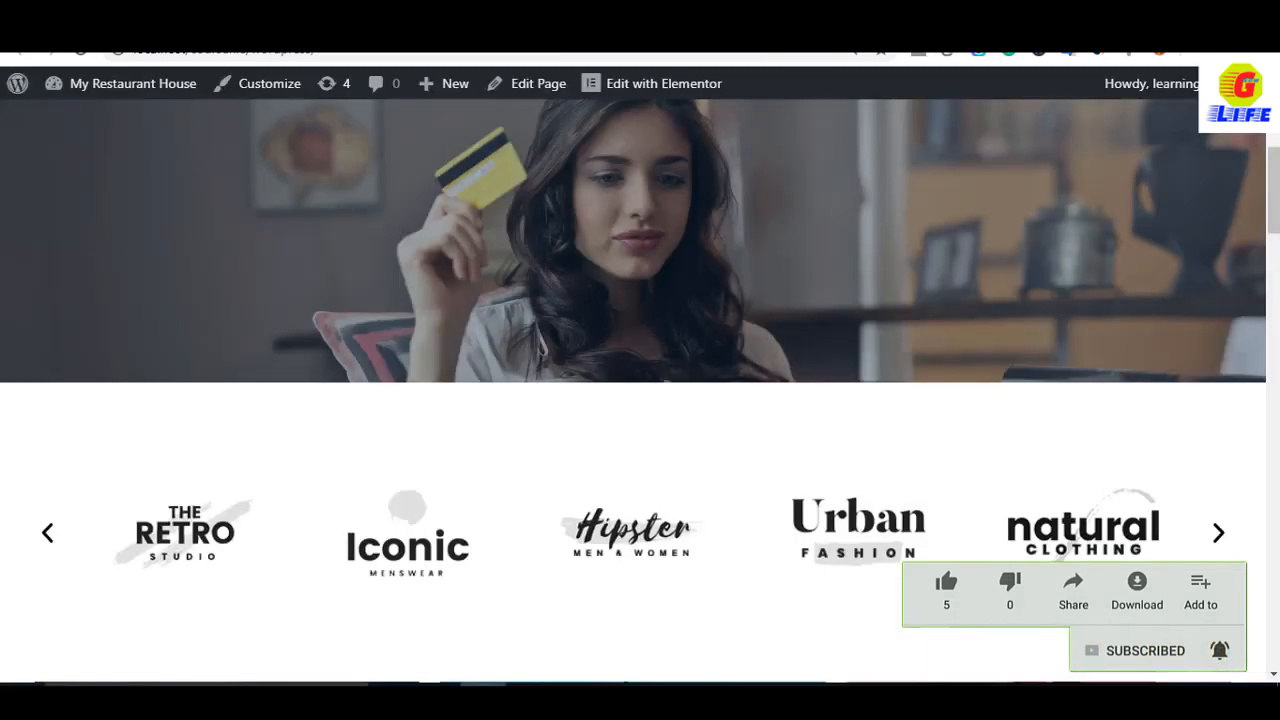
pyautogui.scroll(-3, 643, 364)
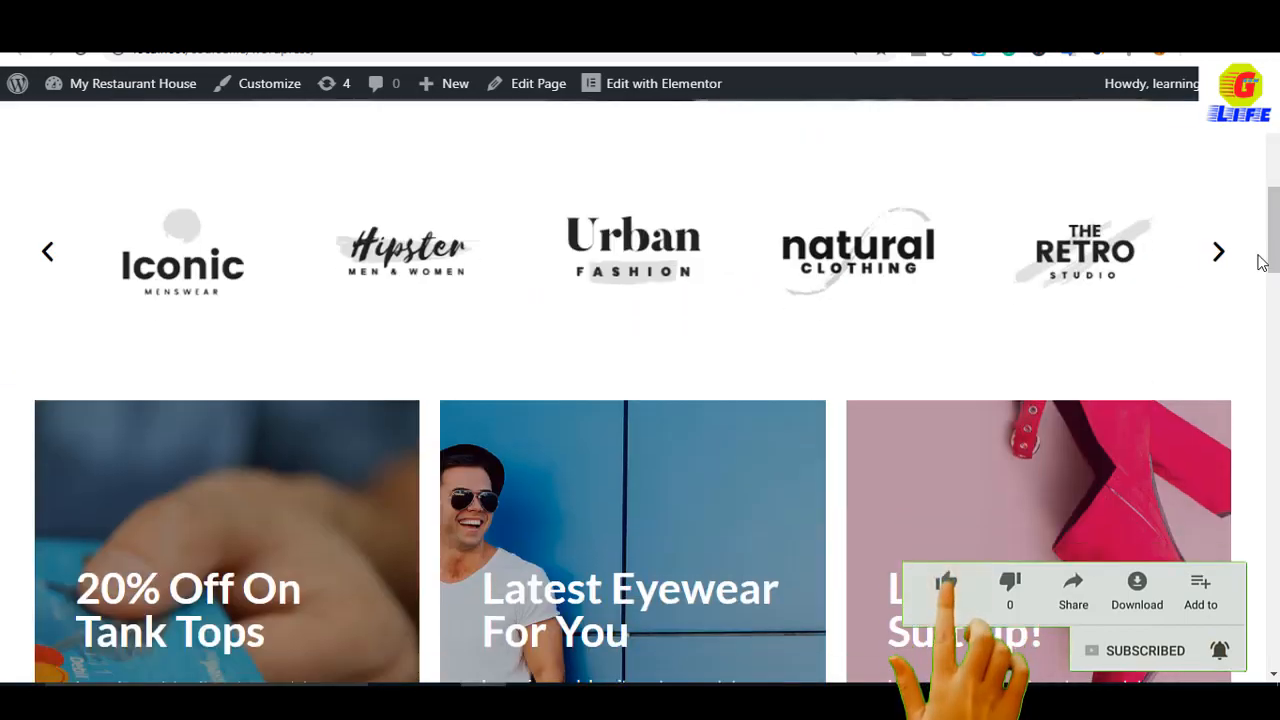
pyautogui.moveTo(1273, 262); pyautogui.dragTo(1273, 450)
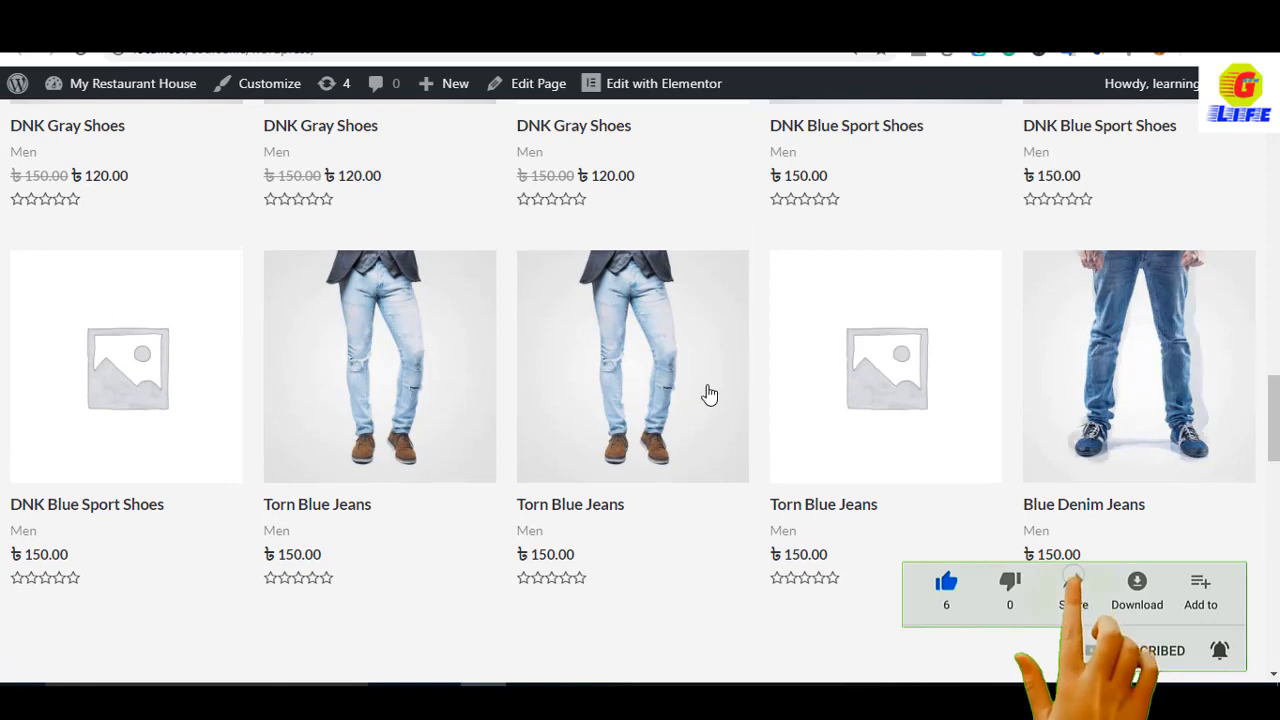
pyautogui.scroll(3, 709, 395)
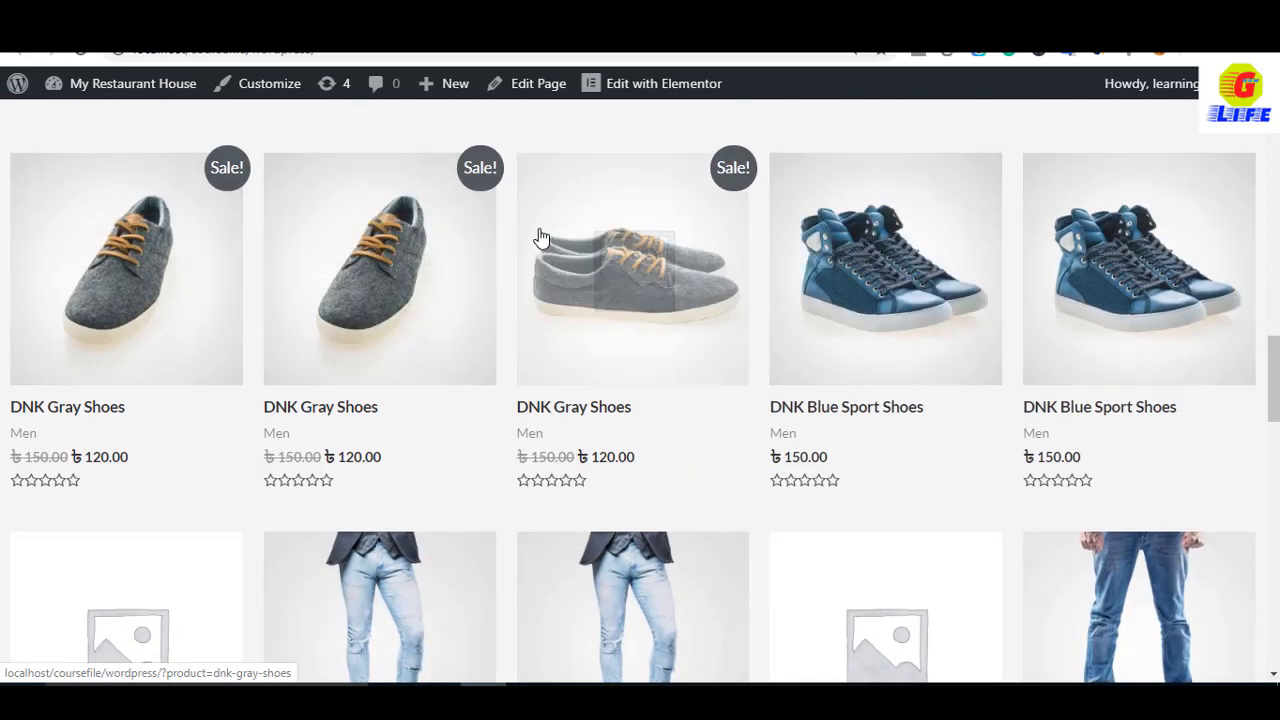
pyautogui.scroll(1, 690, 397)
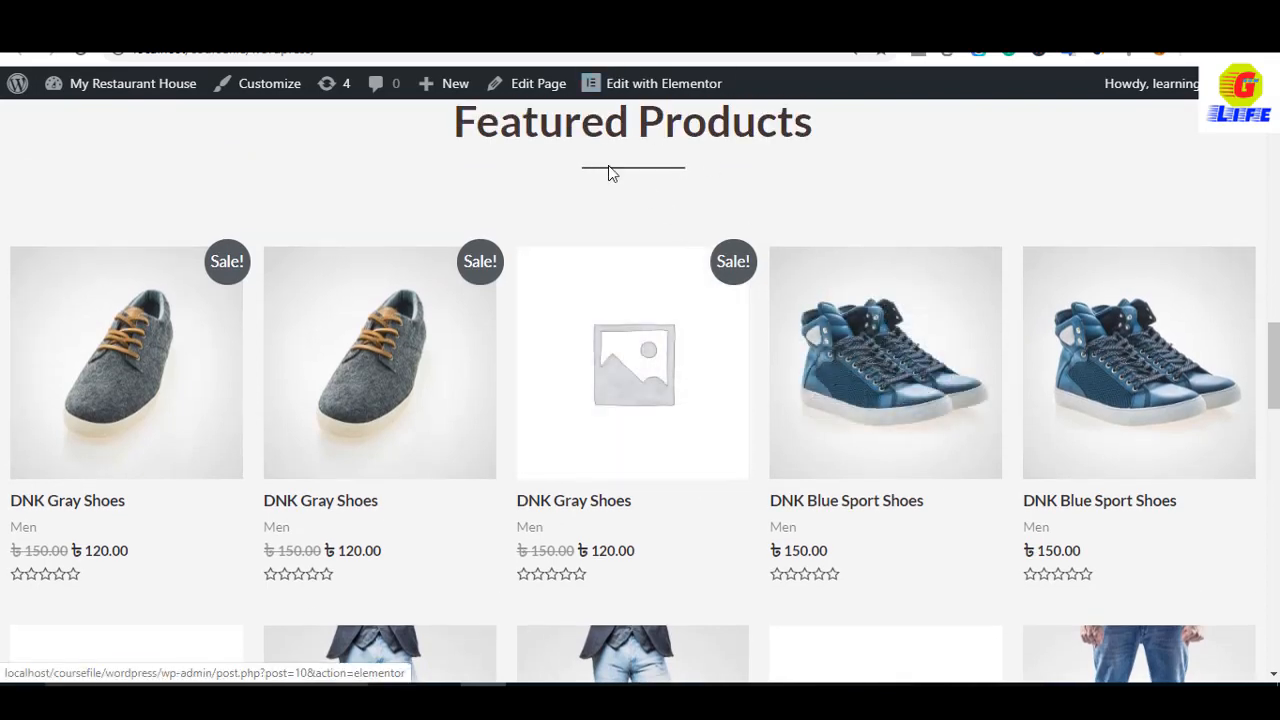
# Return to the admin product list and mark the published Black Shoes and White Shoes as featured
pyautogui.hotkey('ctrl', 'Tab')
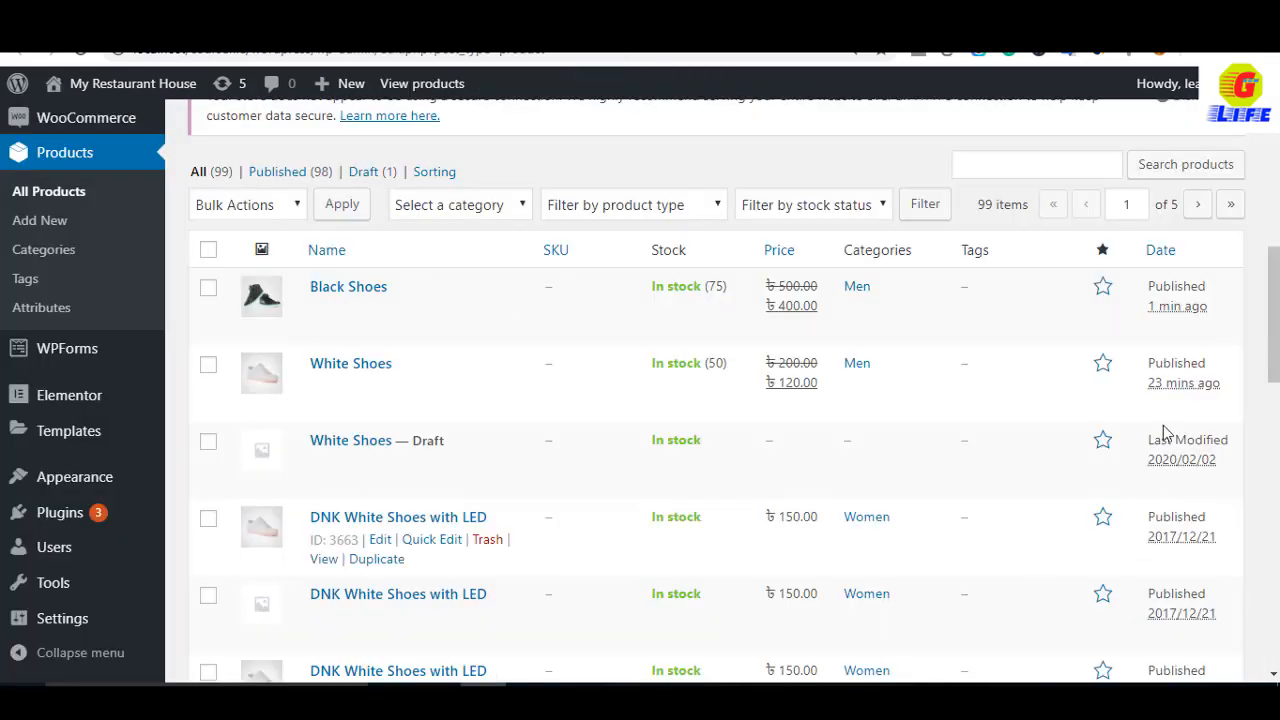
pyautogui.click(1105, 295)
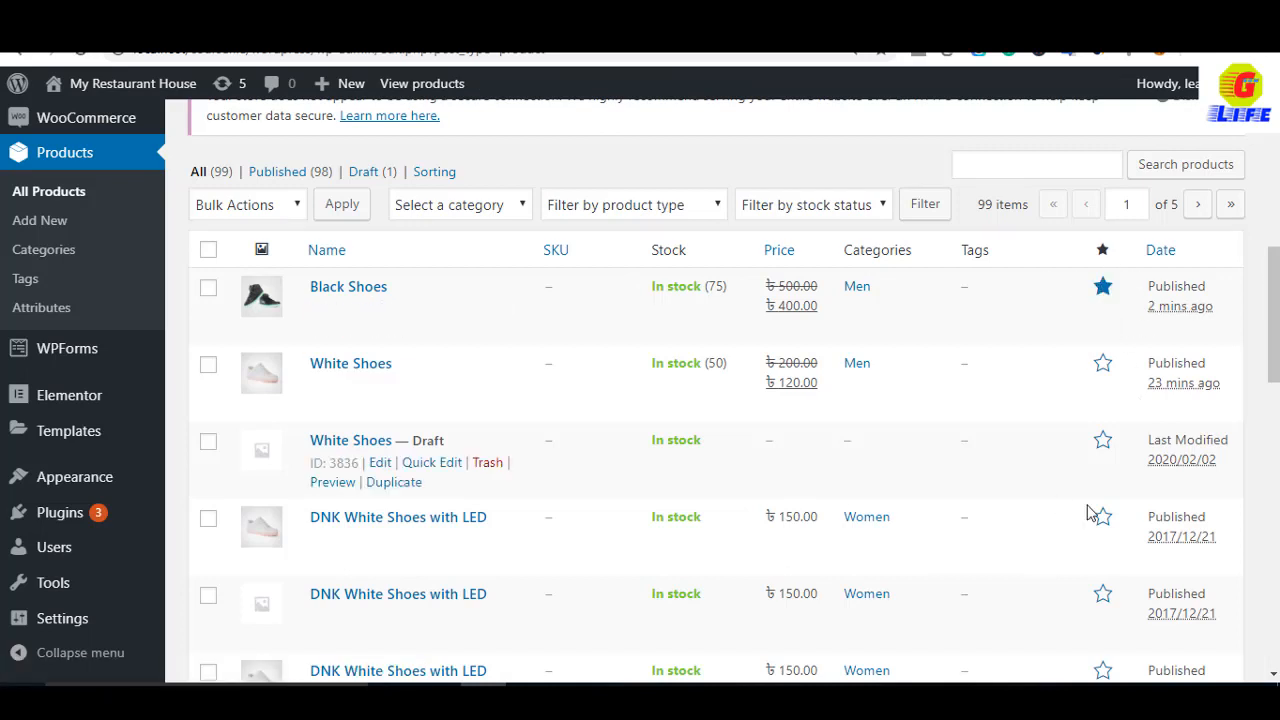
pyautogui.click(1104, 370)
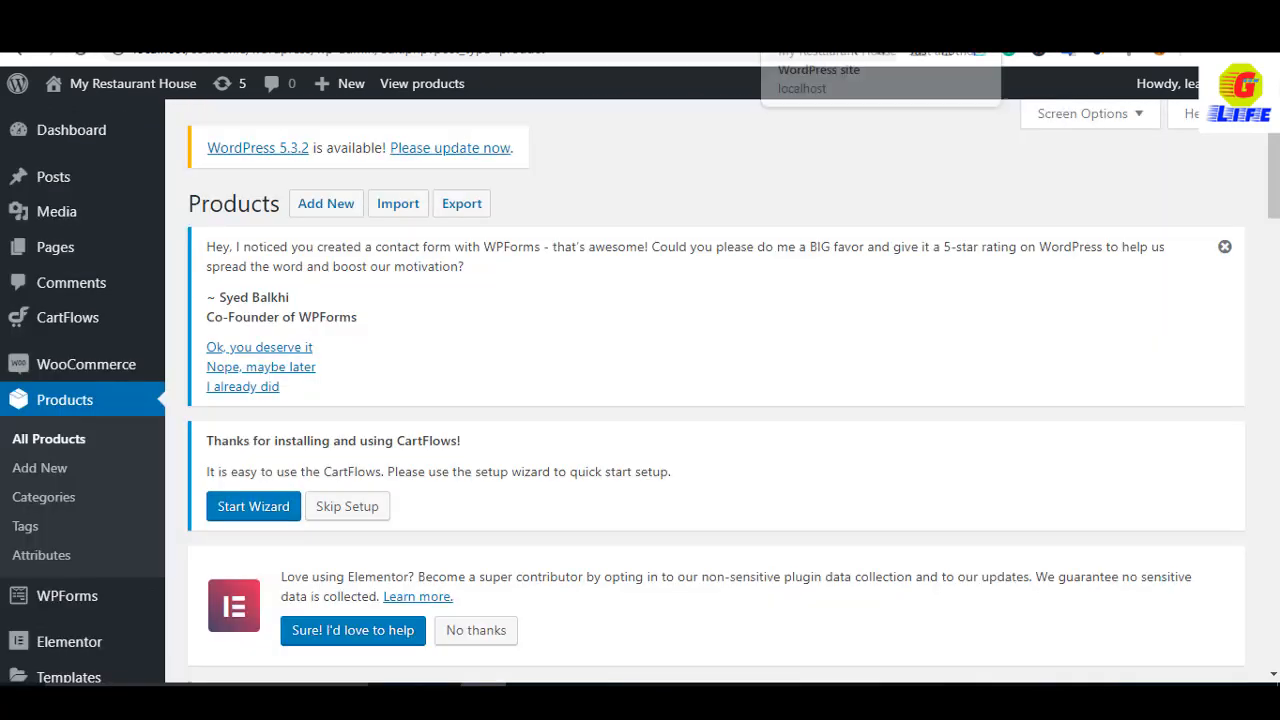
# Switch back to the storefront homepage and reload it to check the Featured Products section
pyautogui.click(845, 17)
pyautogui.press('F5')
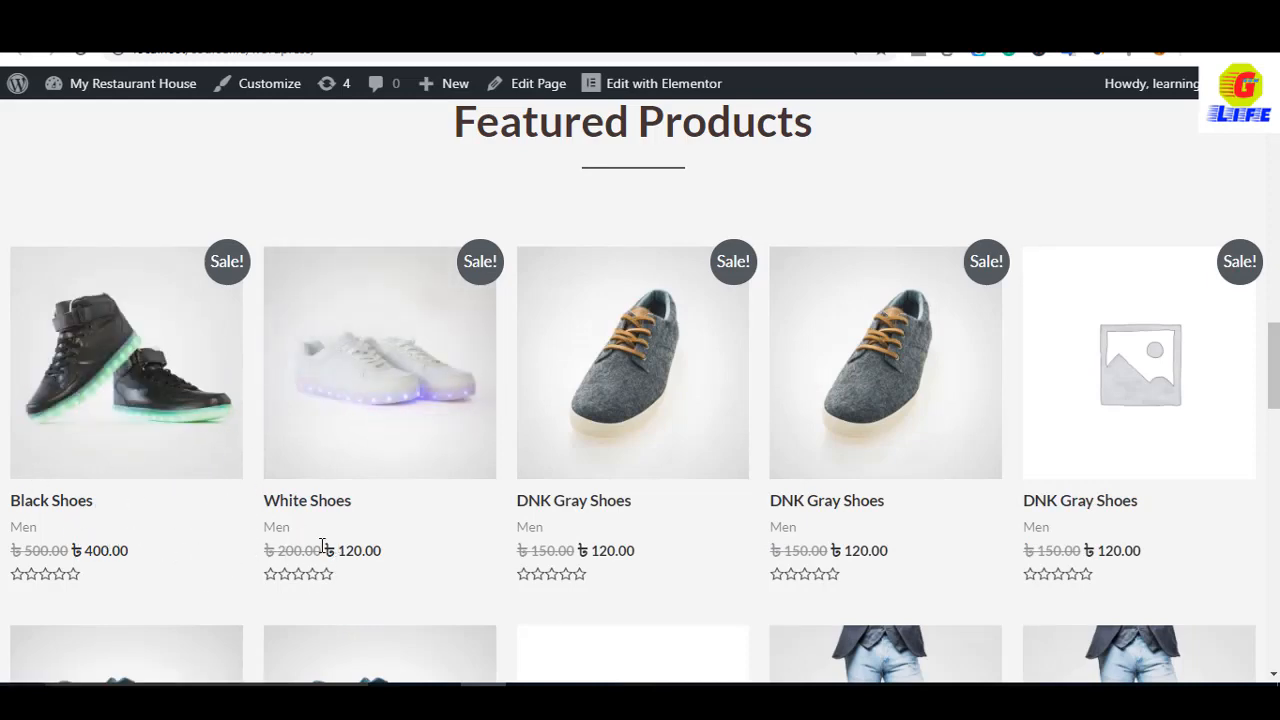
pyautogui.scroll(-1, 229, 535)
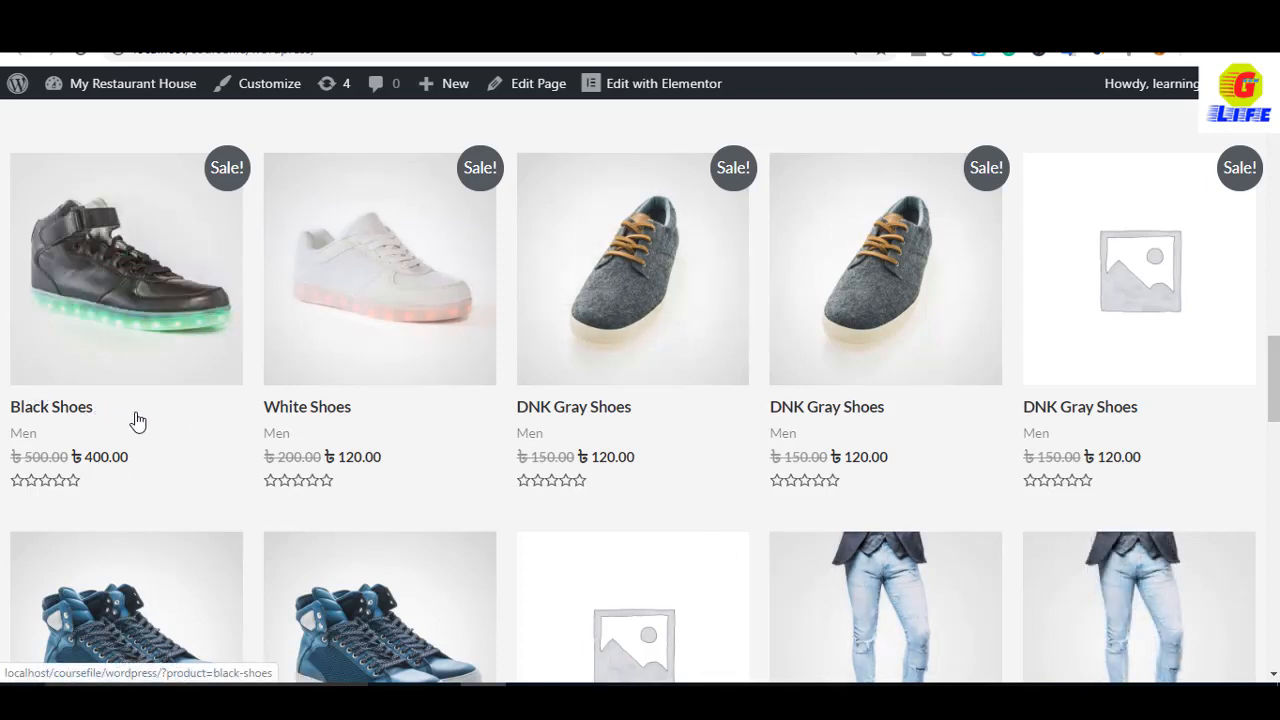
# Open the Black Shoes and White Shoes product pages in new browser tabs
pyautogui.rightClick(40, 412)
pyautogui.click(102, 419)
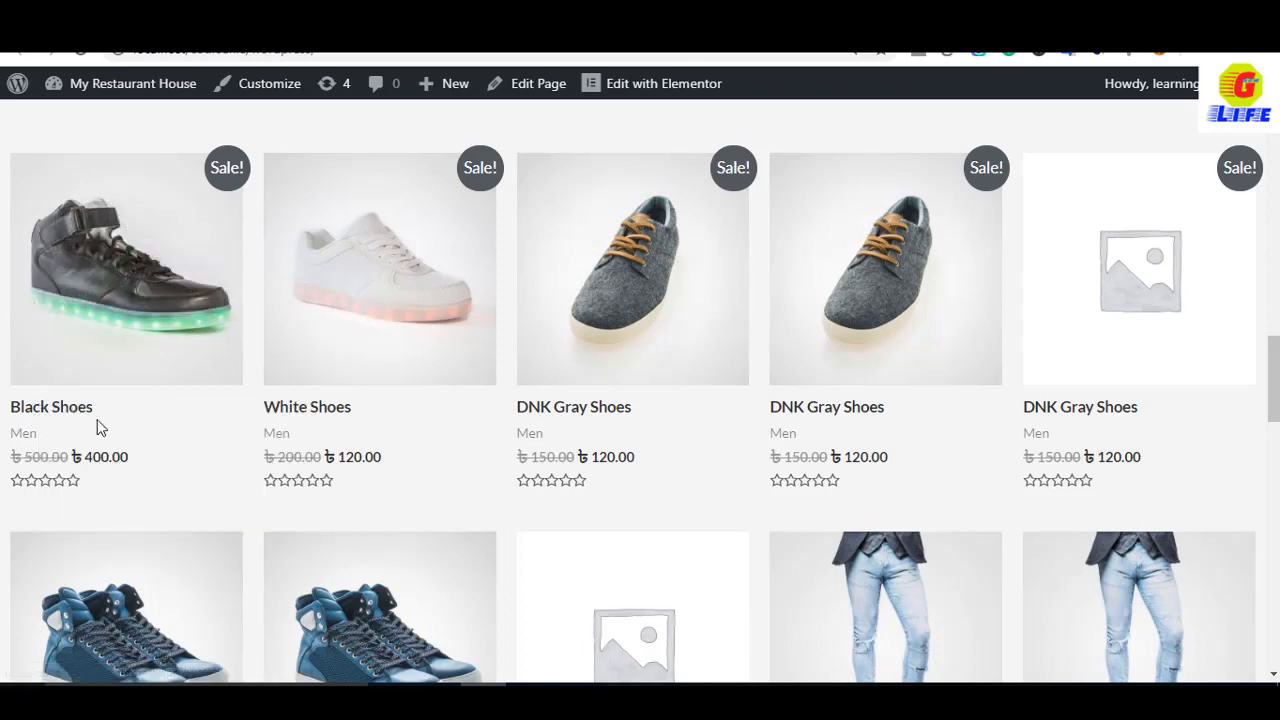
pyautogui.rightClick(292, 404)
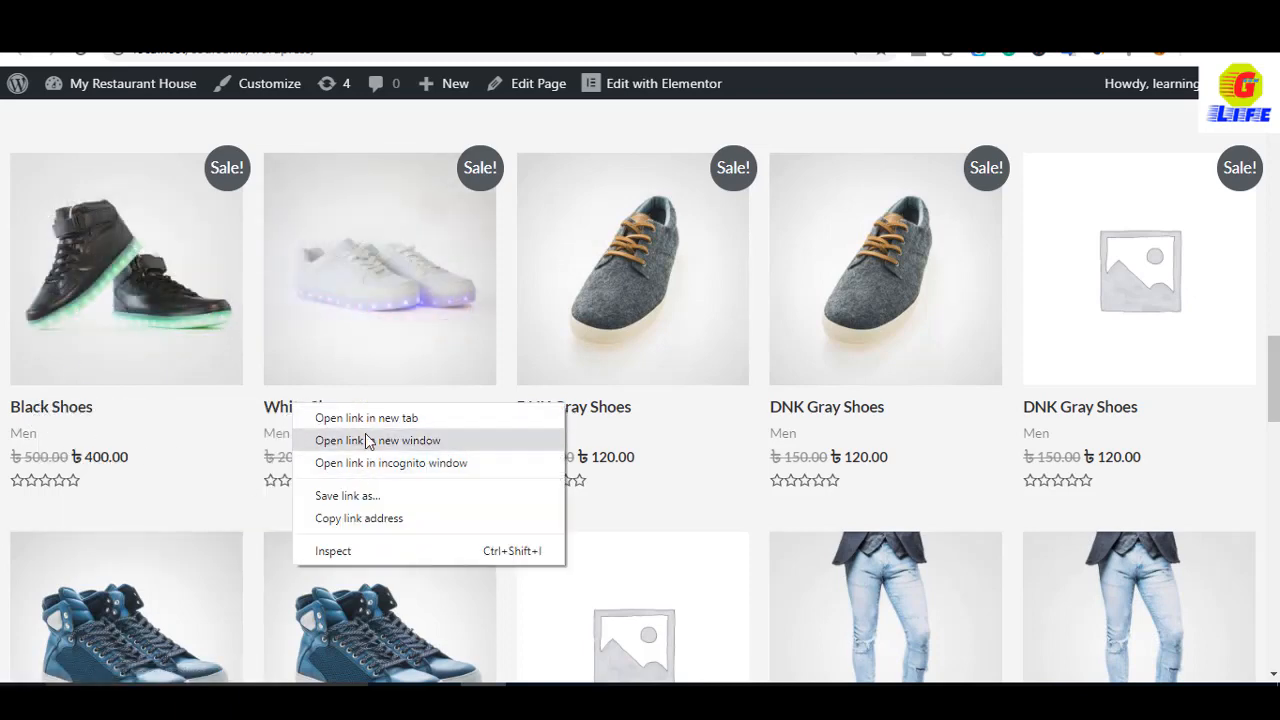
pyautogui.click(355, 423)
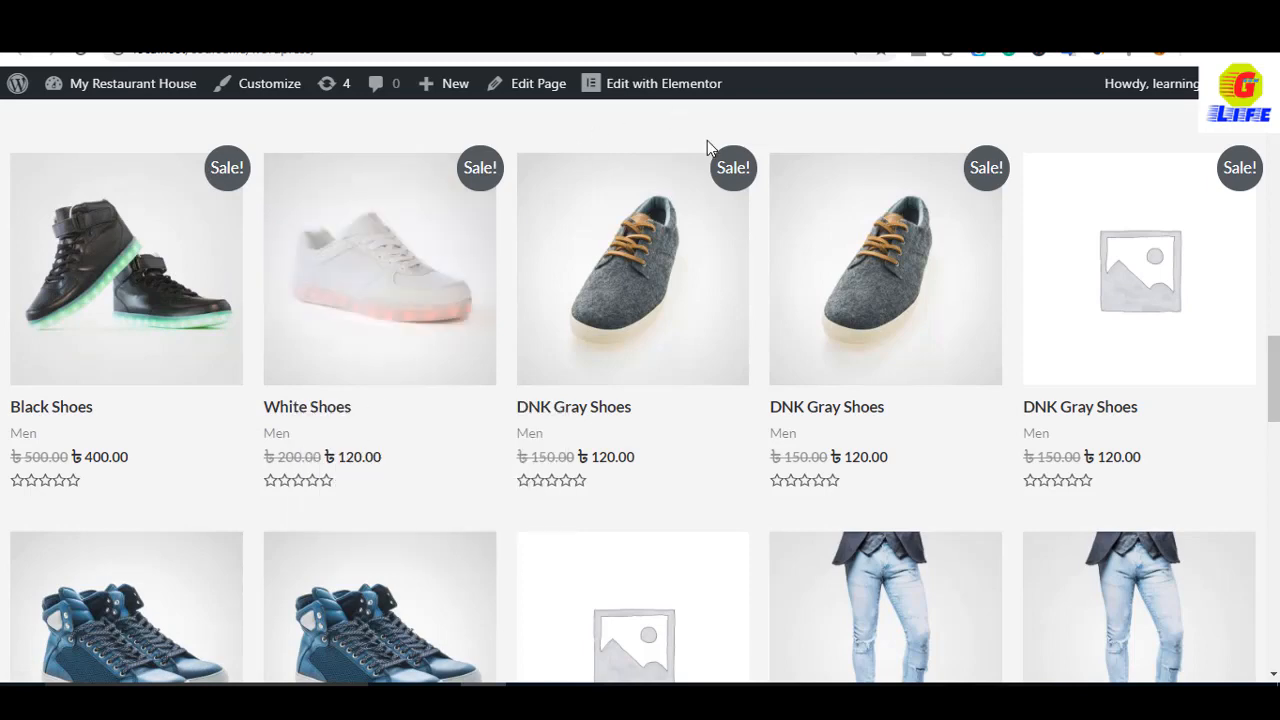
# Examine the Black Shoes product page, including its image gallery, description and additional information
pyautogui.click(705, 18)
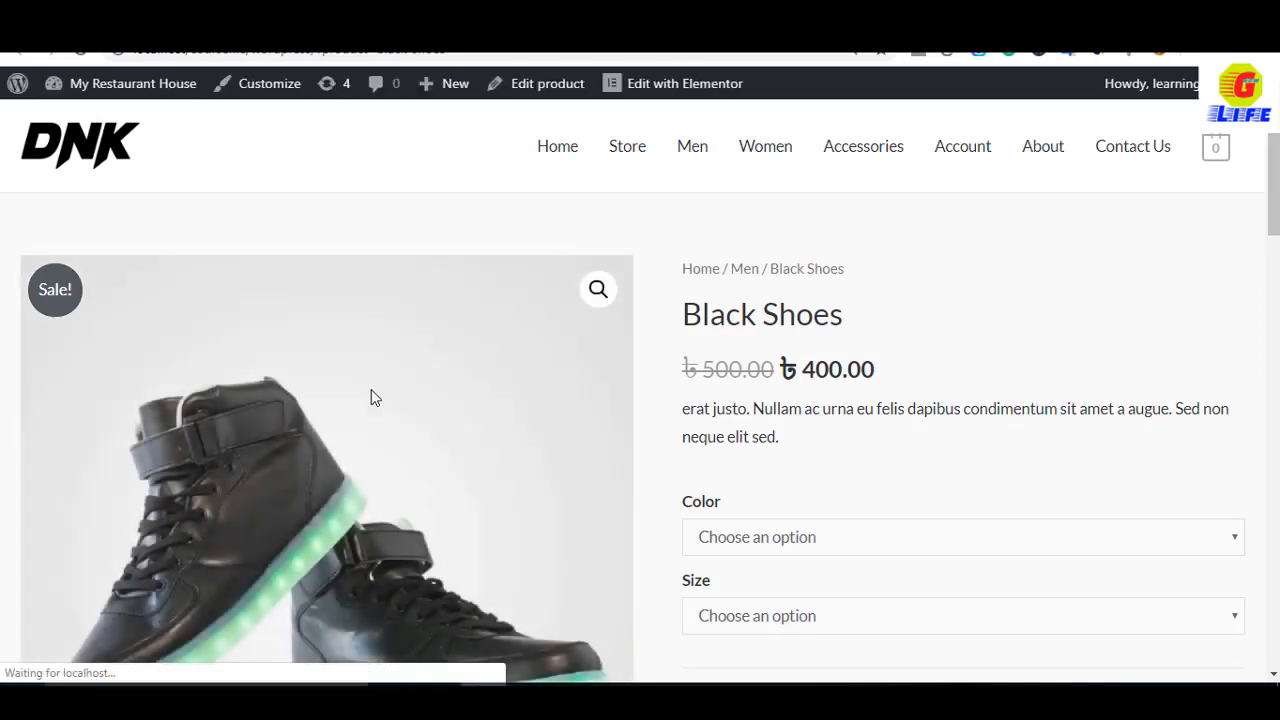
pyautogui.scroll(-1, 368, 395)
pyautogui.scroll(-2, 400, 415)
pyautogui.scroll(3, 250, 440)
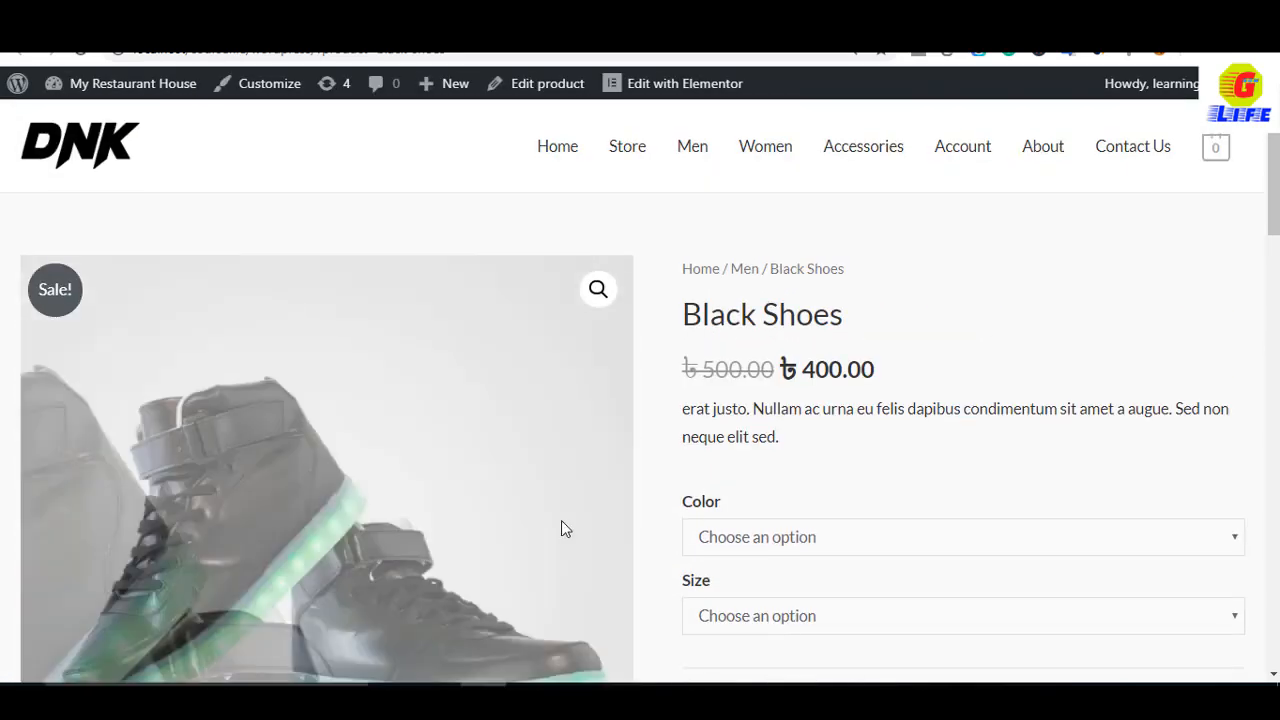
pyautogui.scroll(-3, 500, 471)
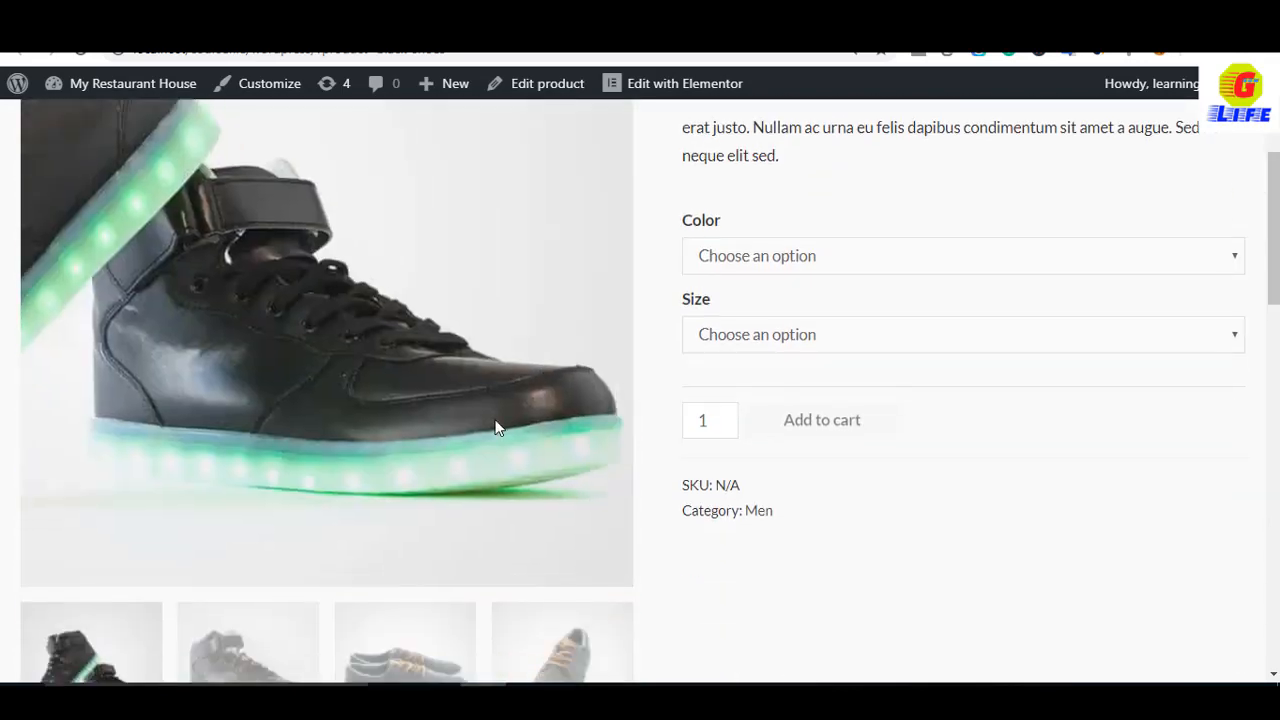
pyautogui.scroll(-4, 600, 520)
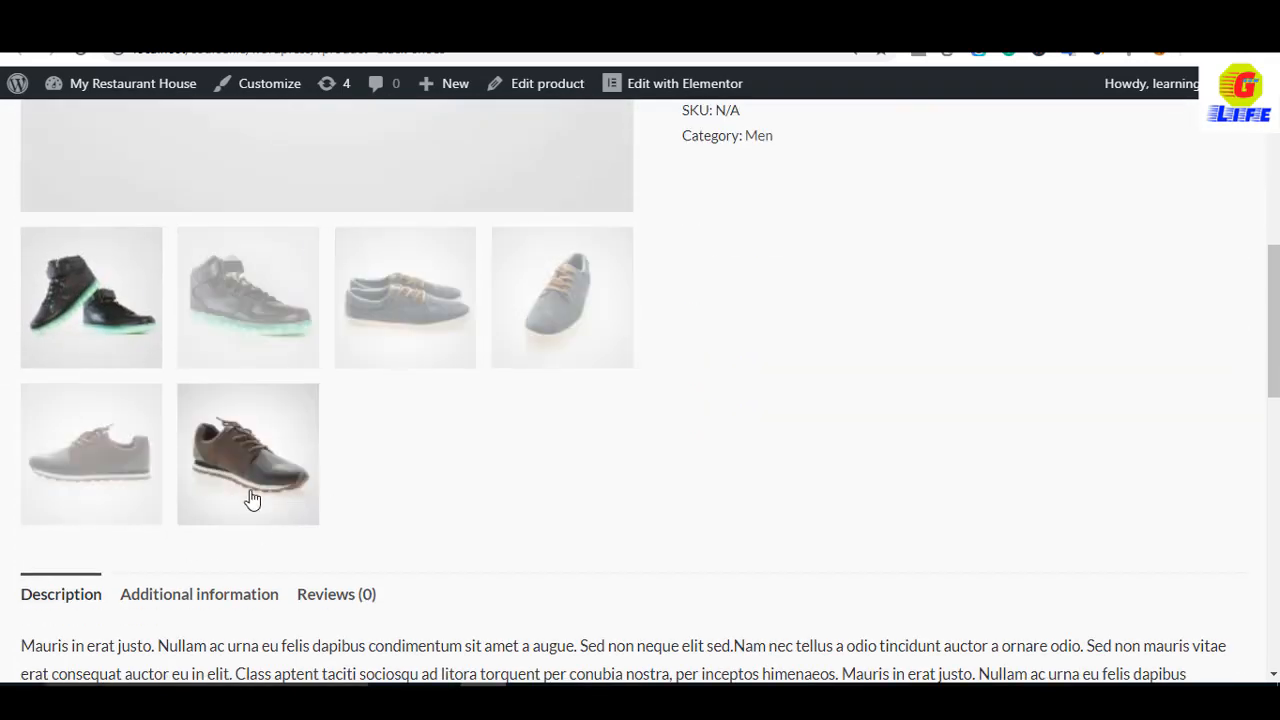
pyautogui.scroll(-3, 260, 510)
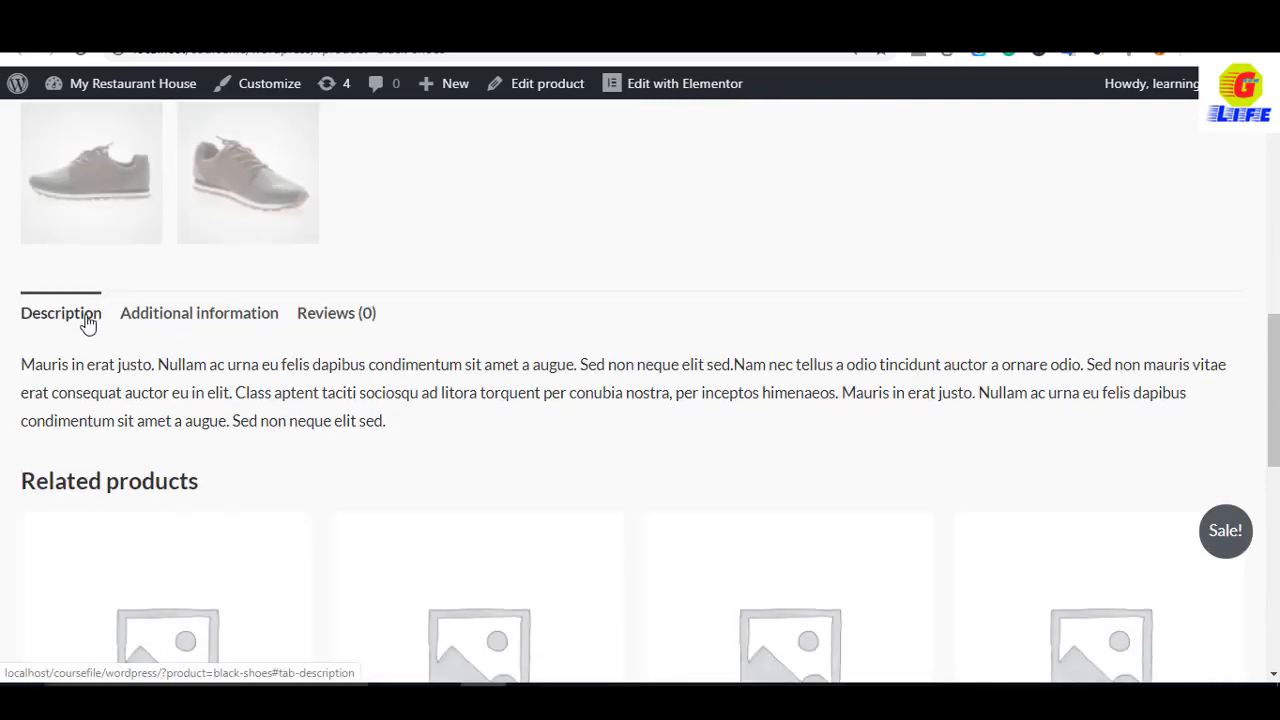
pyautogui.click(200, 315)
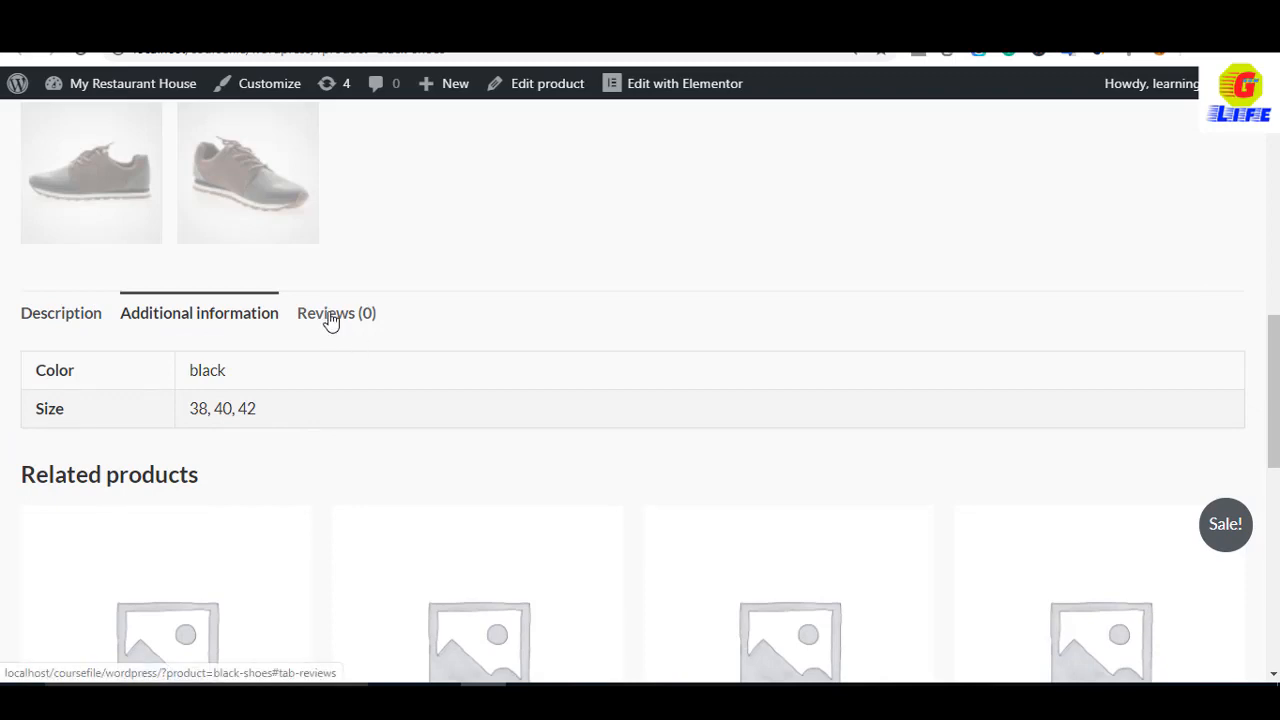
# Select the color black and size 40 for Black Shoes, and check the variation's price, availability and purchase options
pyautogui.scroll(8, 375, 360)
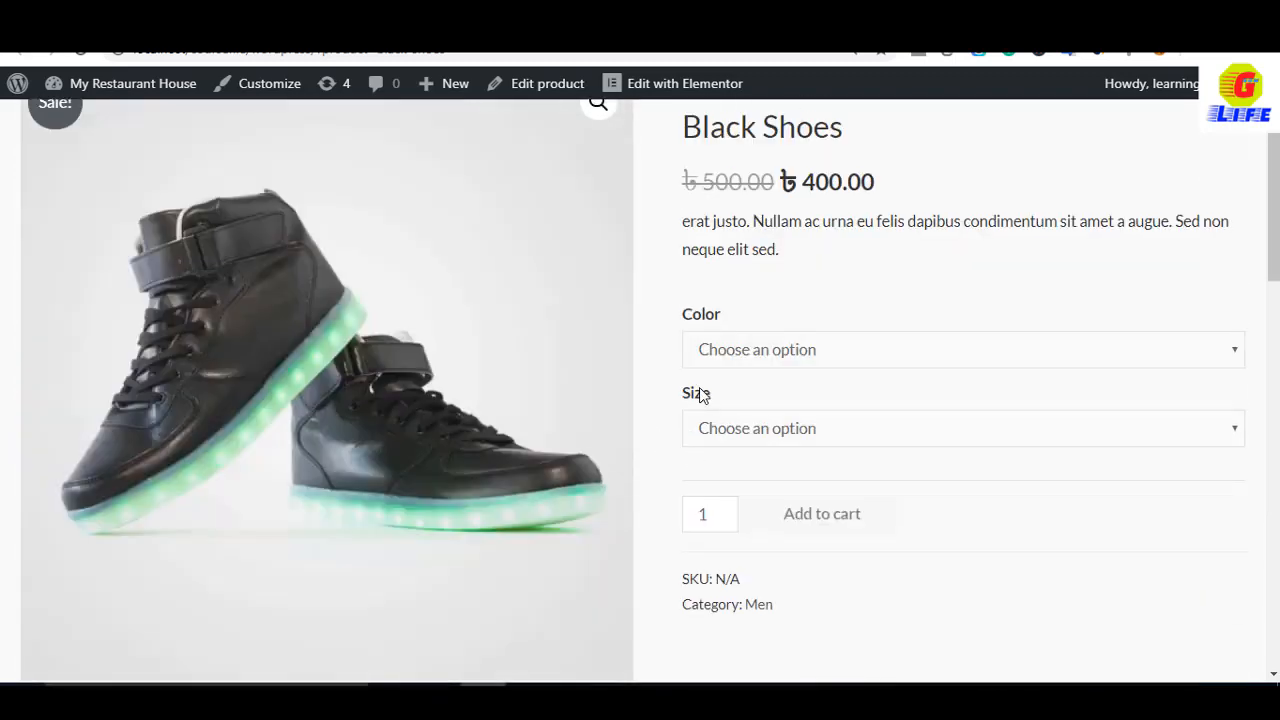
pyautogui.click(1190, 351)
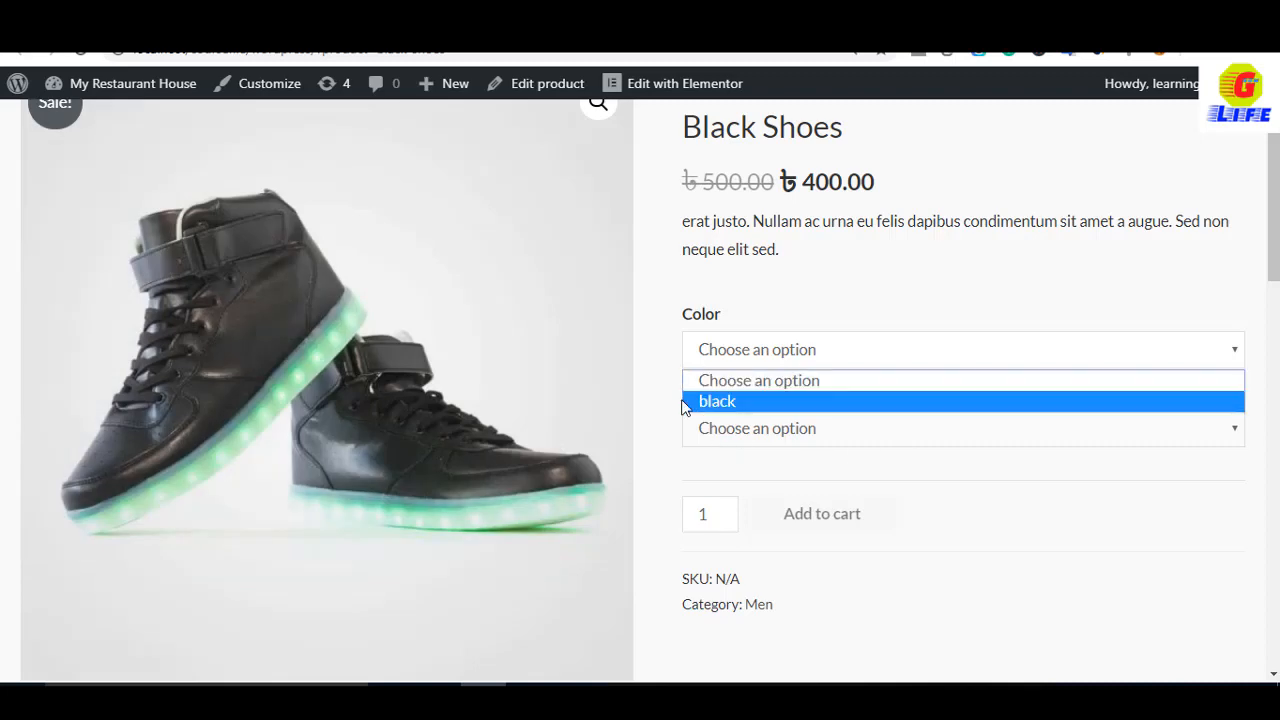
pyautogui.click(757, 402)
pyautogui.click(990, 428)
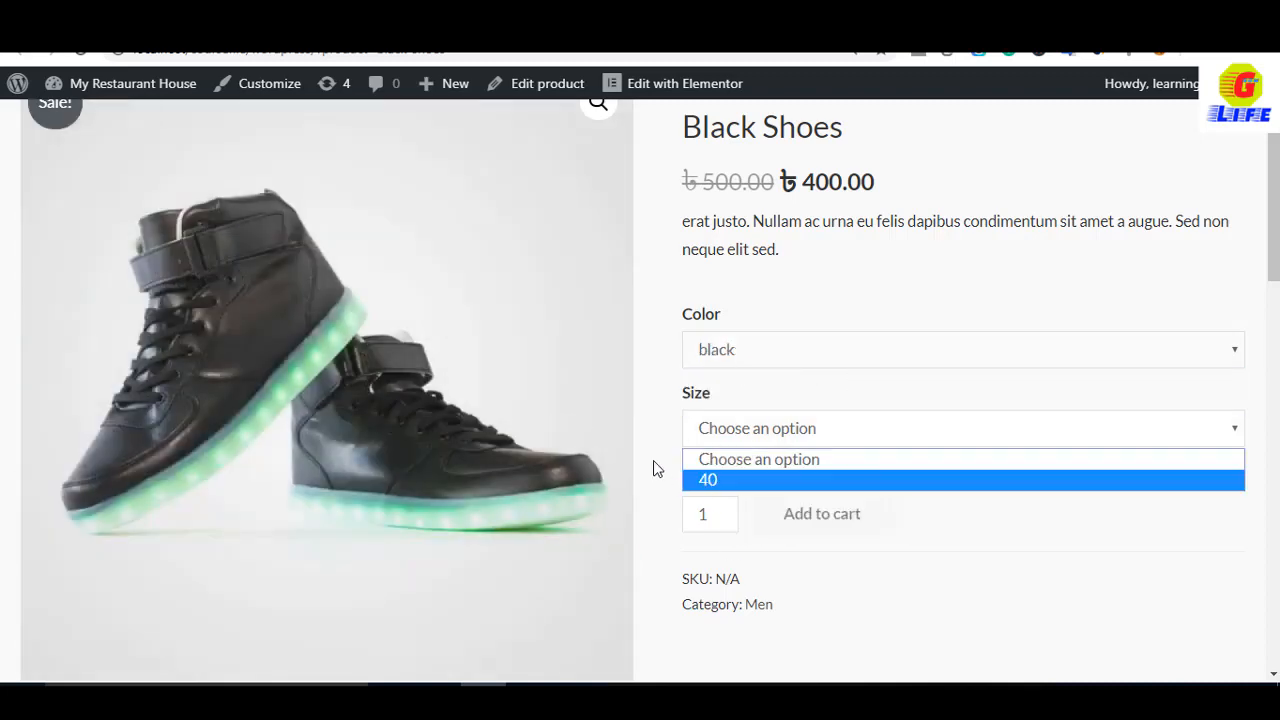
pyautogui.click(737, 479)
pyautogui.scroll(-1, 786, 459)
pyautogui.scroll(-2, 786, 459)
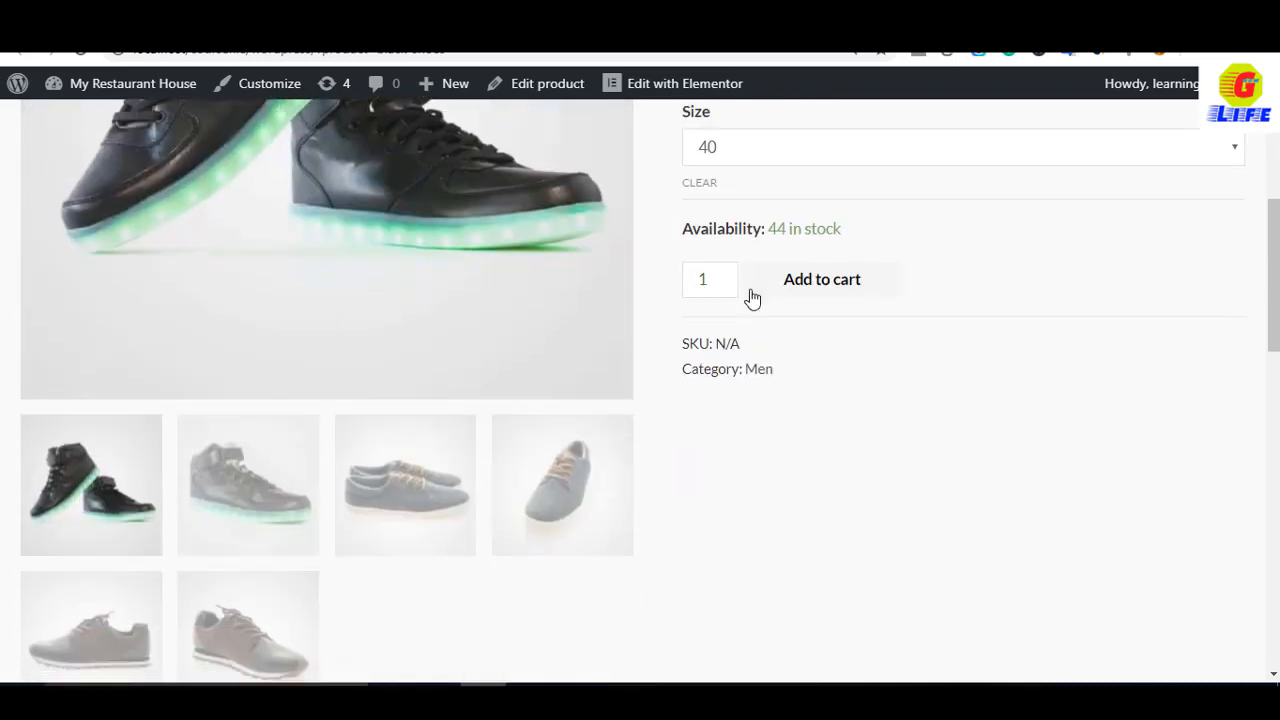
pyautogui.scroll(5, 686, 286)
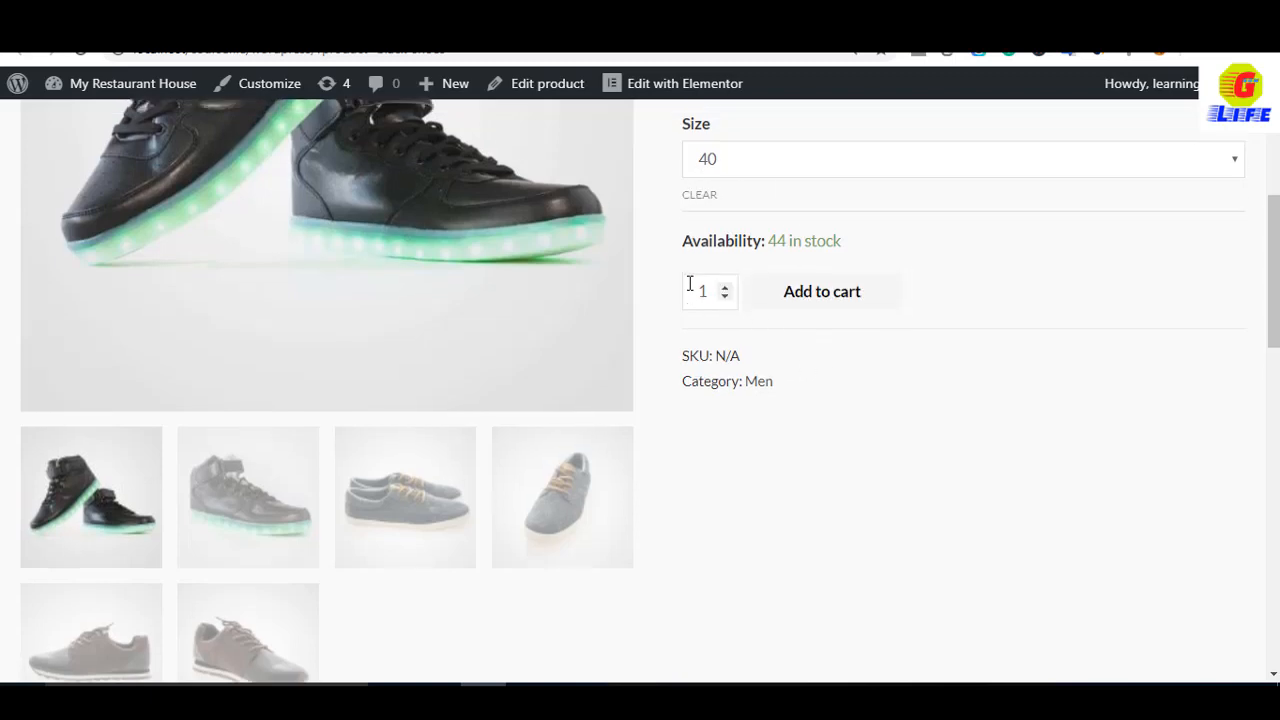
pyautogui.scroll(-3, 848, 606)
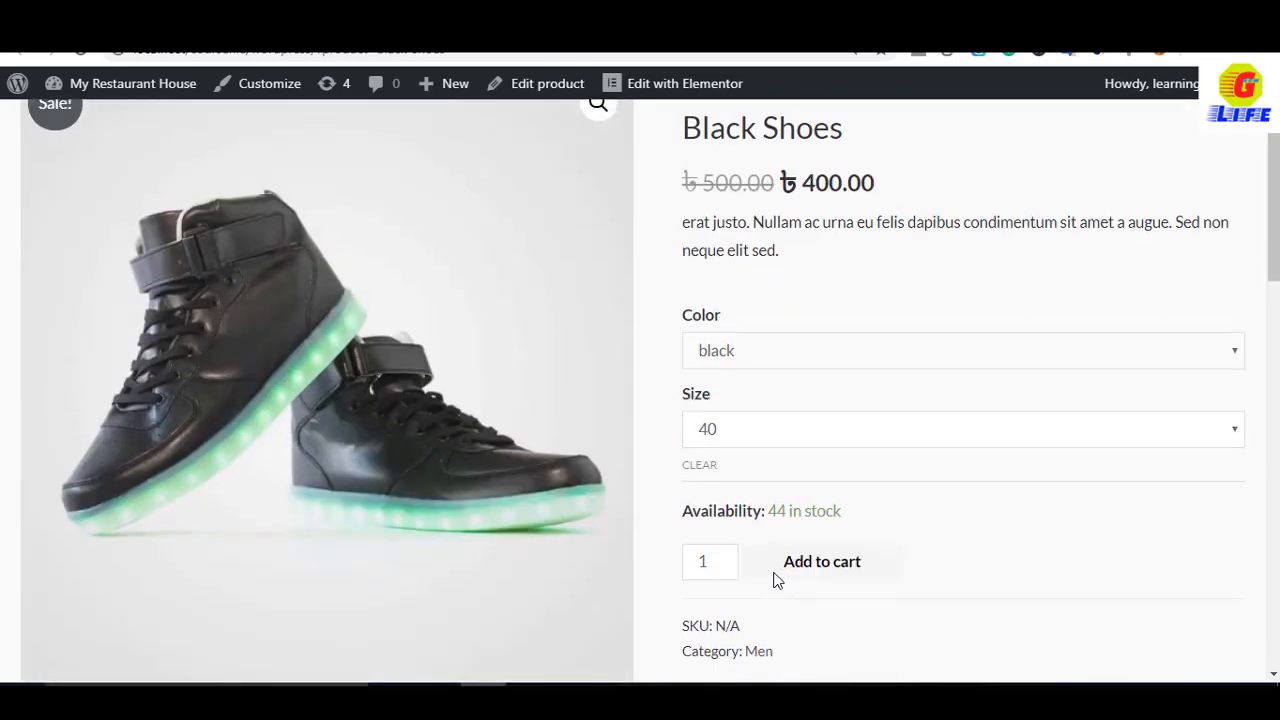
pyautogui.scroll(3, 771, 577)
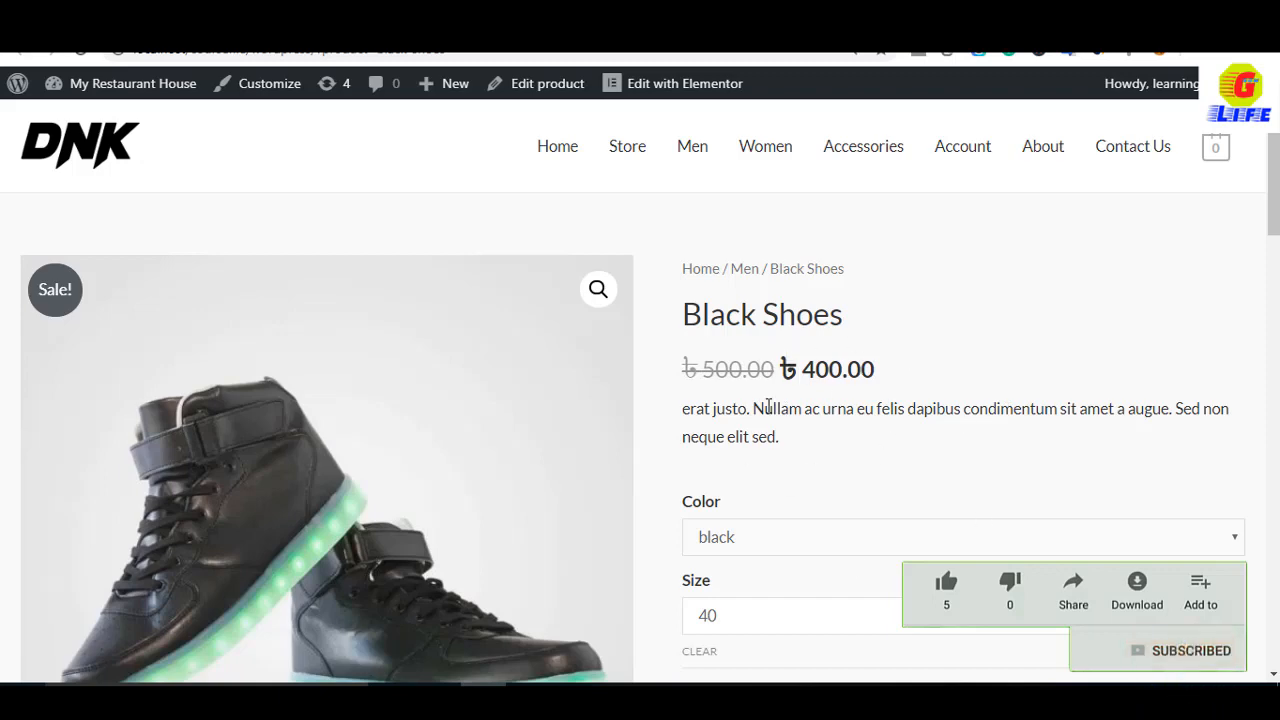
pyautogui.scroll(-4, 694, 506)
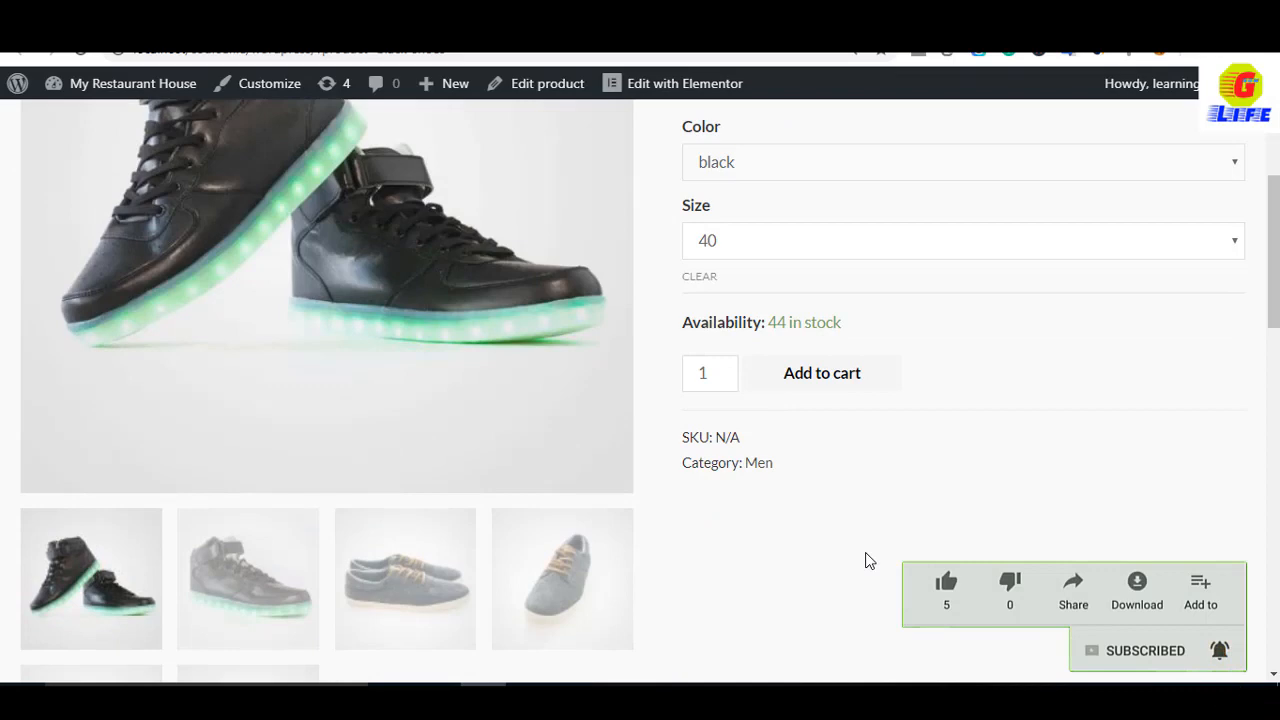
pyautogui.scroll(3, 868, 561)
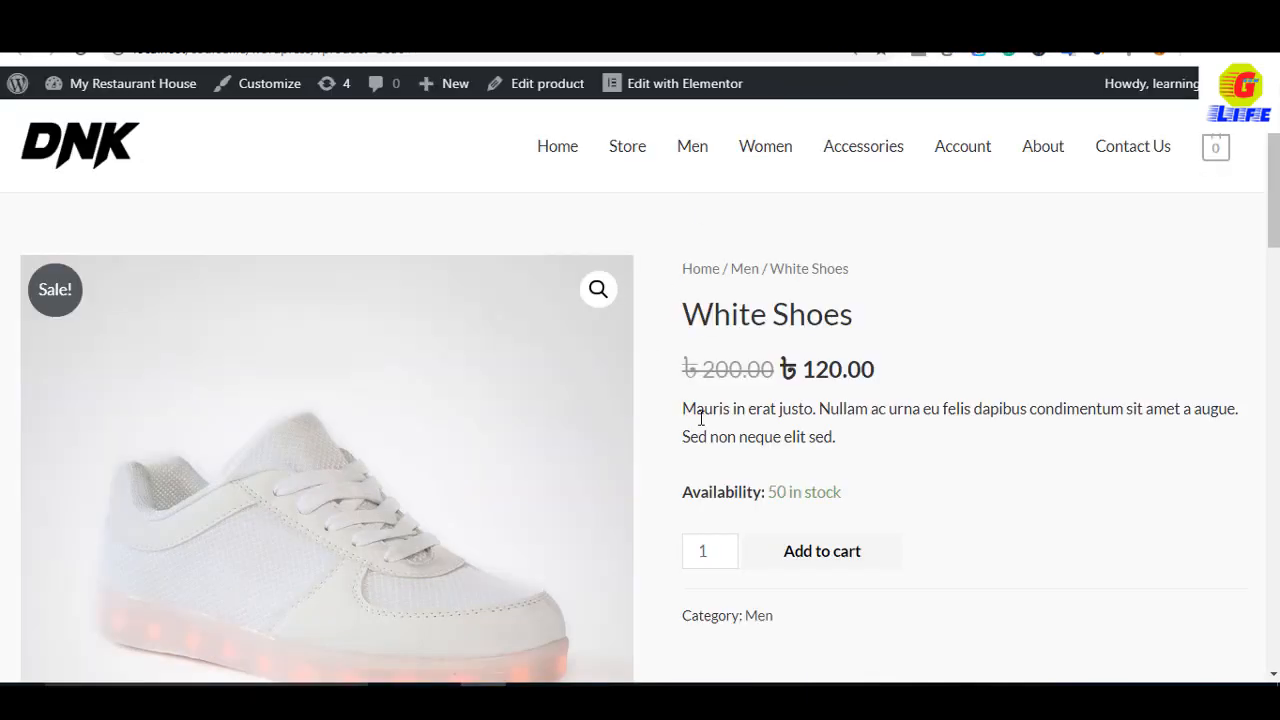
# Examine the White Shoes product page, including its price, stock availability, category, image gallery, description and related products
pyautogui.scroll(-3, 451, 420)
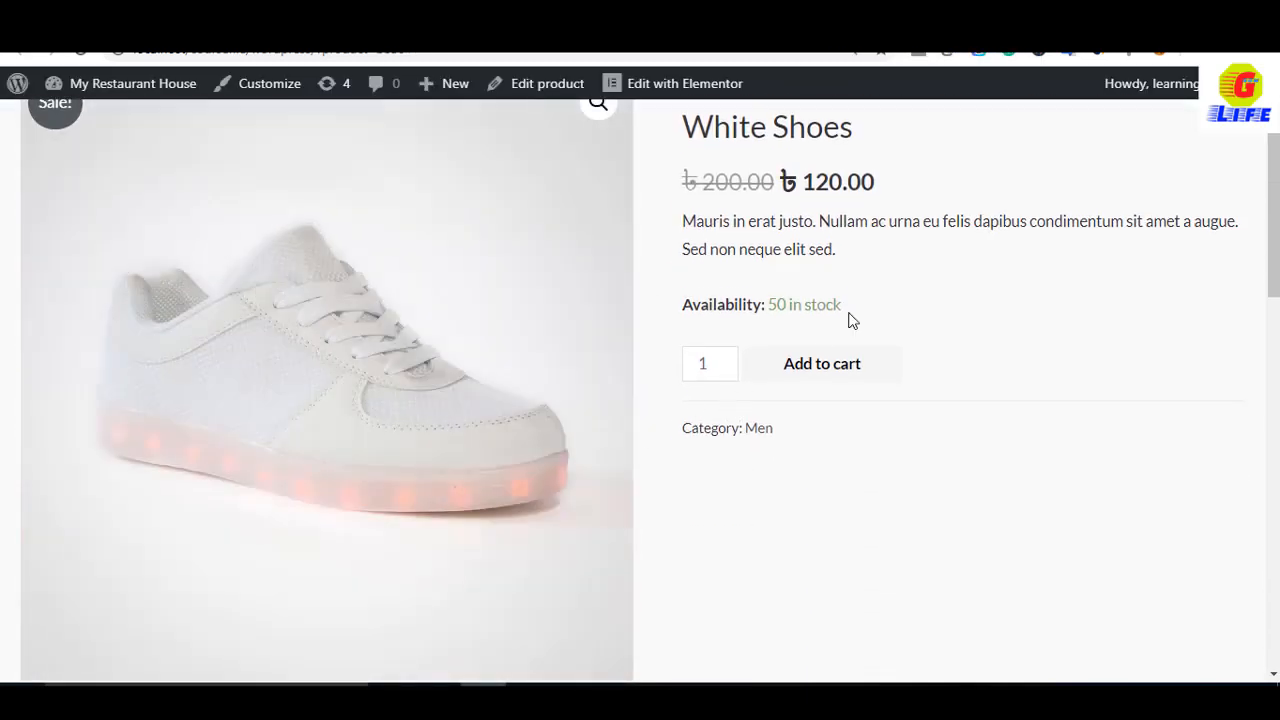
pyautogui.scroll(3, 645, 318)
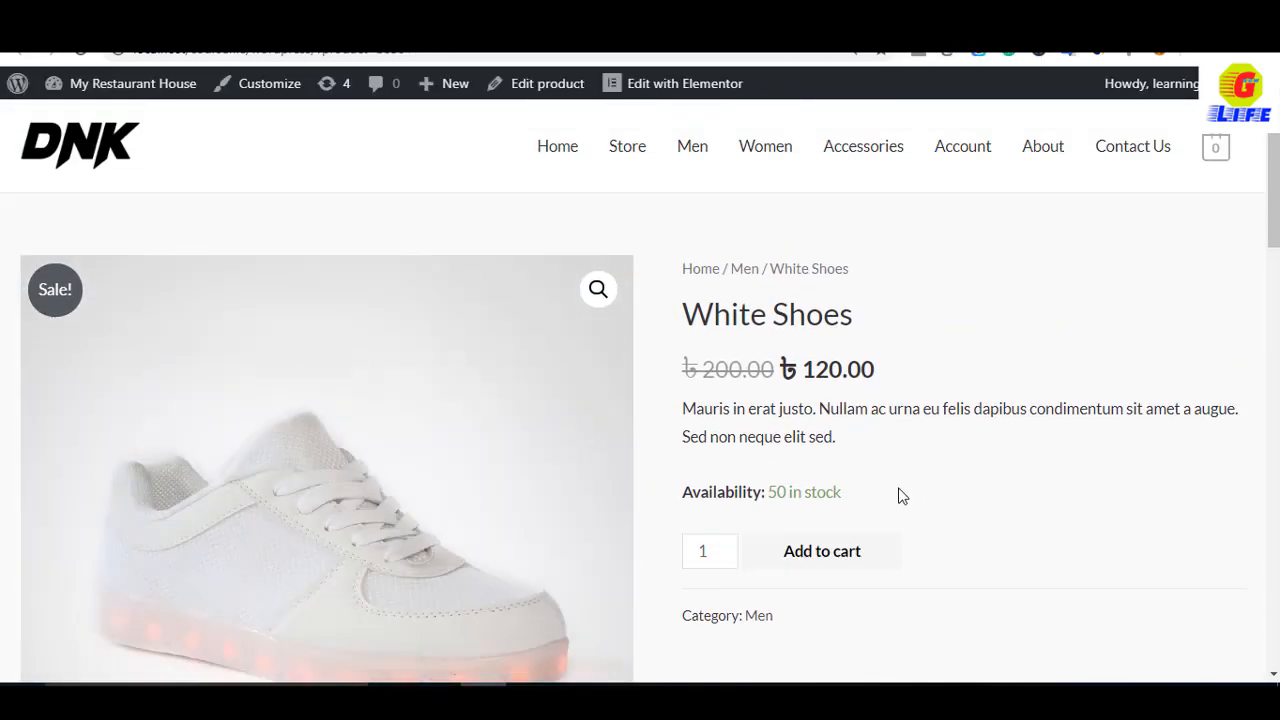
pyautogui.scroll(-1, 1026, 483)
pyautogui.scroll(-1, 1012, 503)
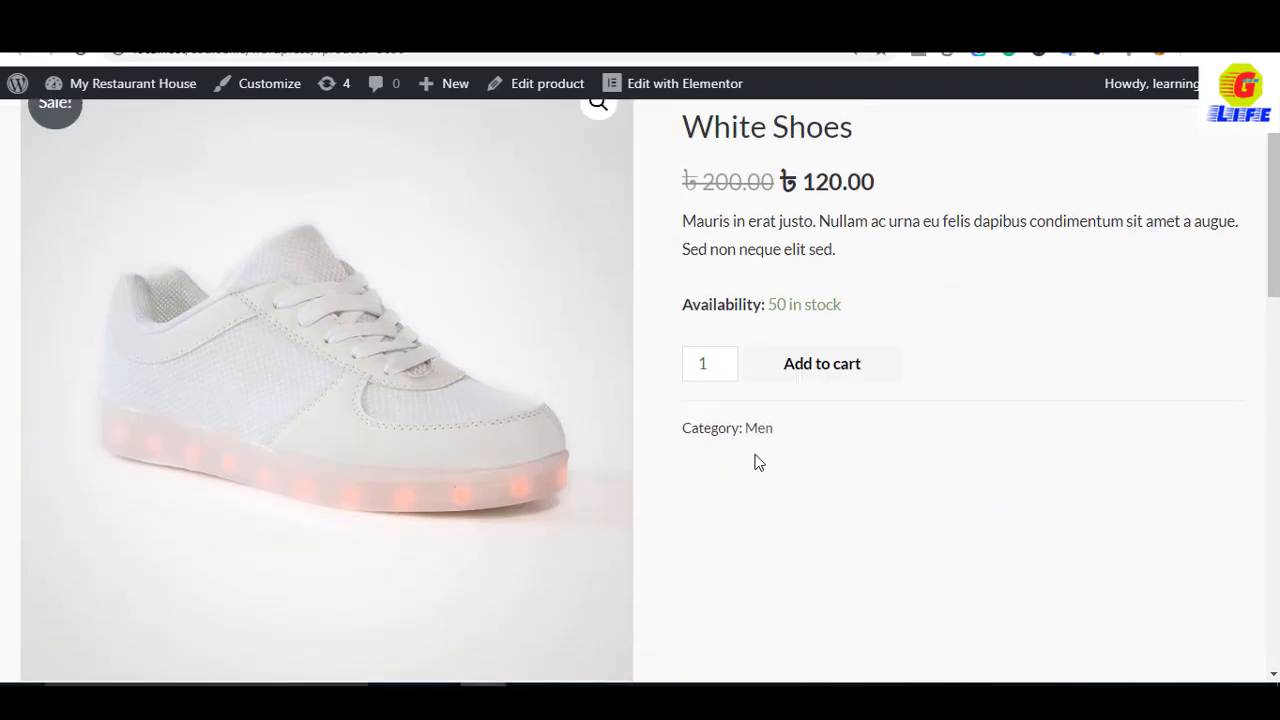
pyautogui.scroll(1, 786, 388)
pyautogui.scroll(-1, 903, 323)
pyautogui.scroll(-2, 843, 316)
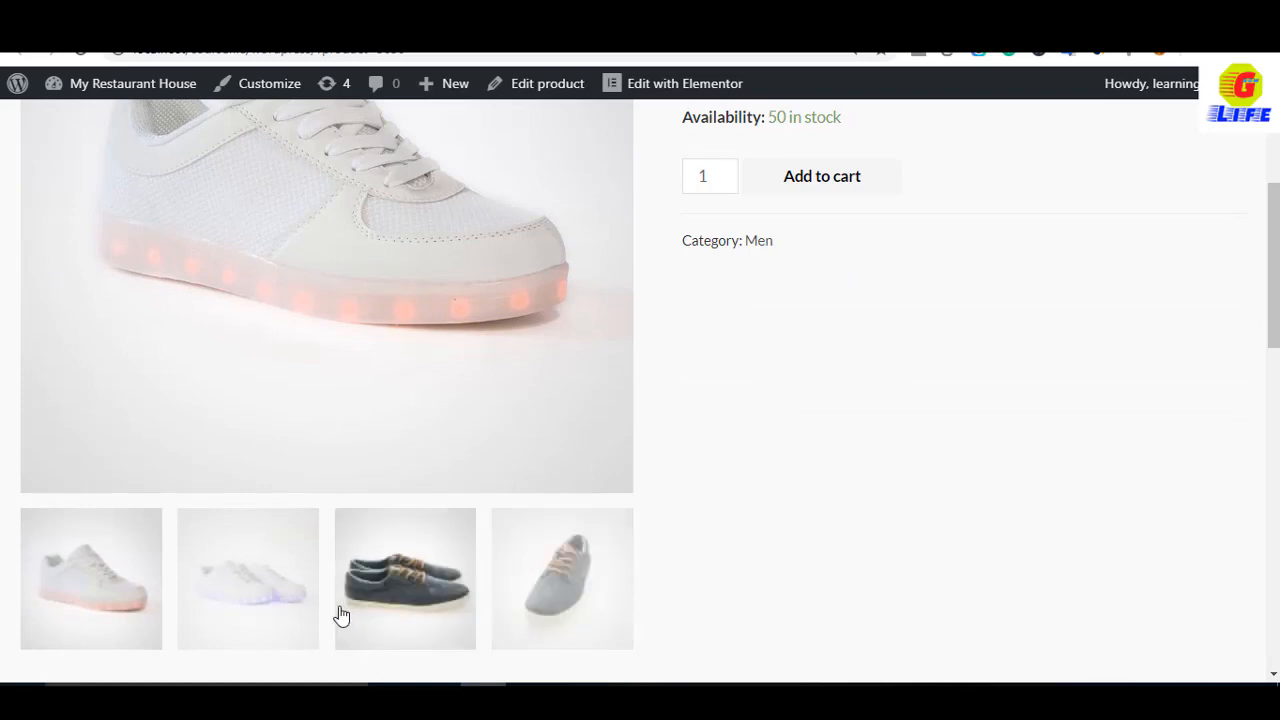
pyautogui.scroll(-2, 624, 557)
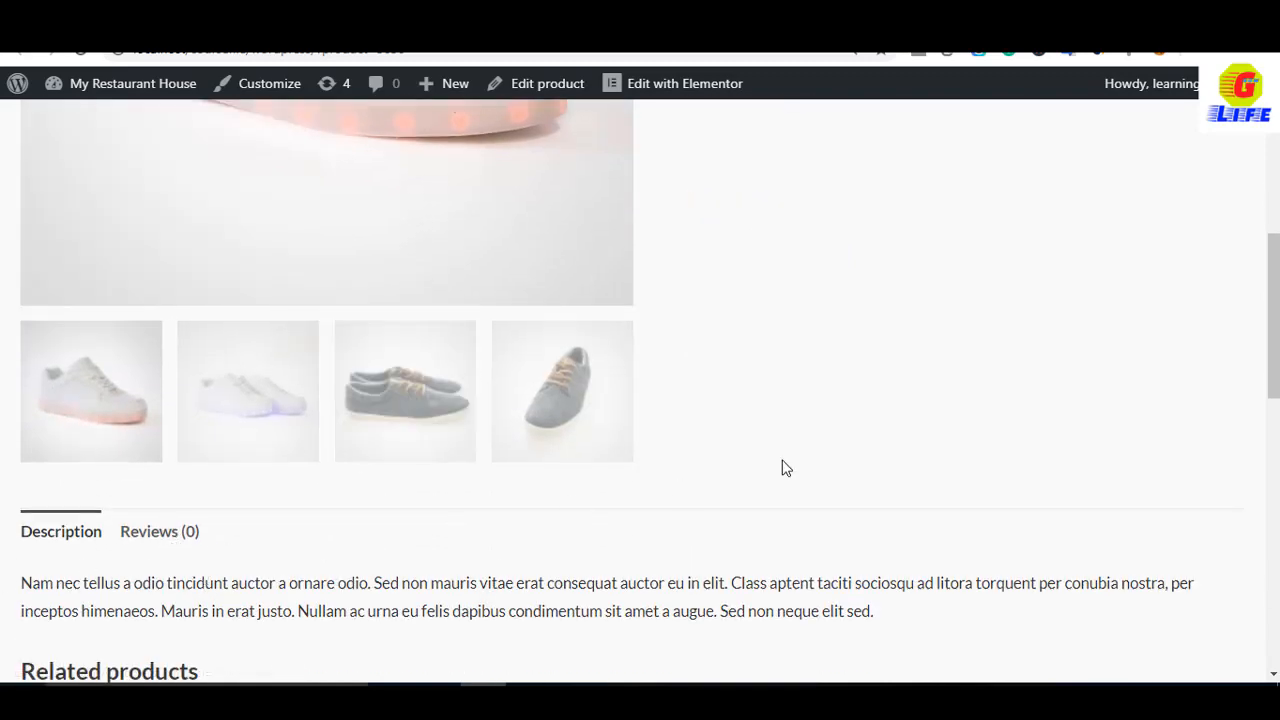
pyautogui.scroll(-5, 636, 543)
pyautogui.scroll(10, 636, 543)
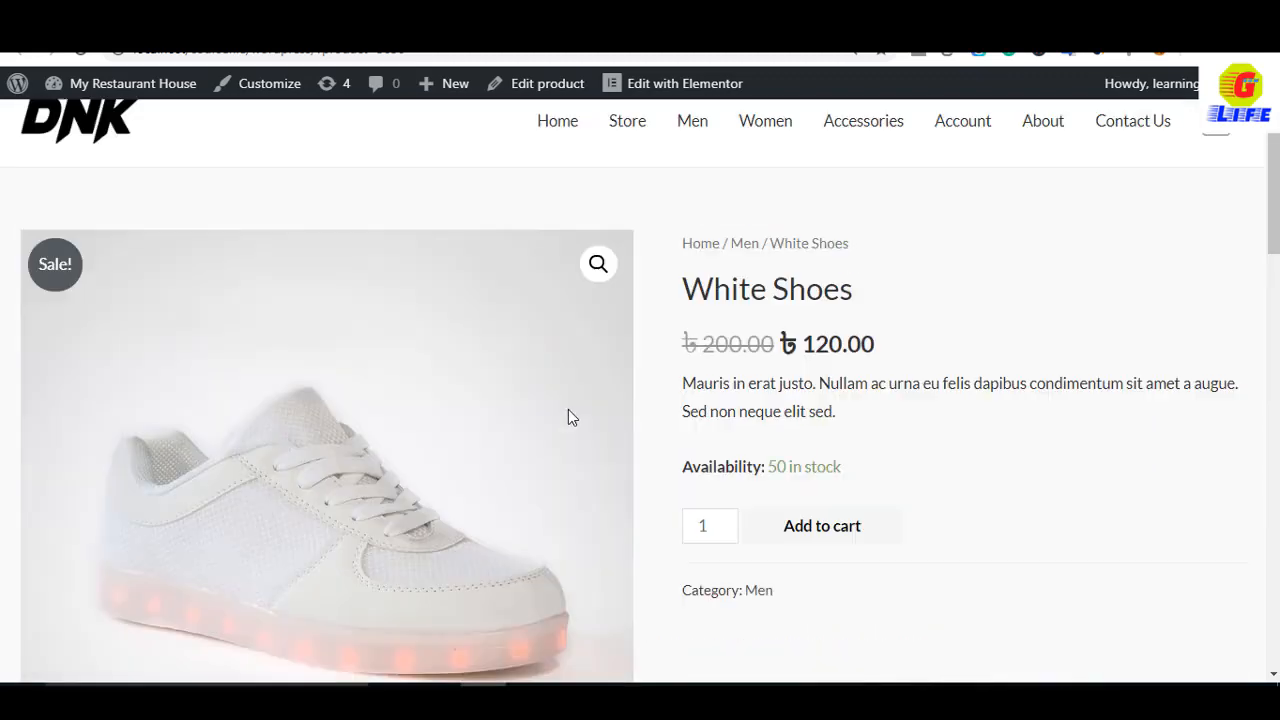